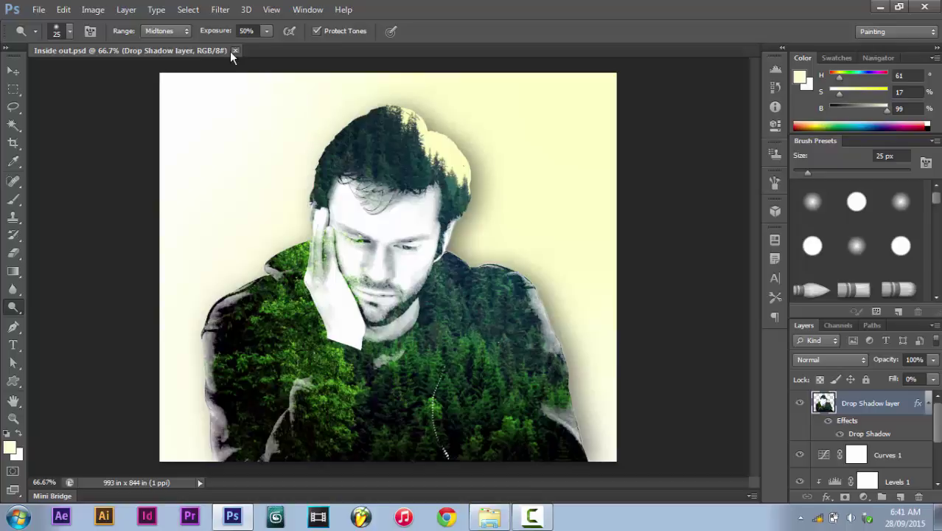
- Close Inside out.psd and open man.jpg together with the sky-wallpapers forest image from the Day 4 folder
{"action": "left_click", "coordinate": [233, 52]}
{"action": "left_click", "coordinate": [38, 9]}
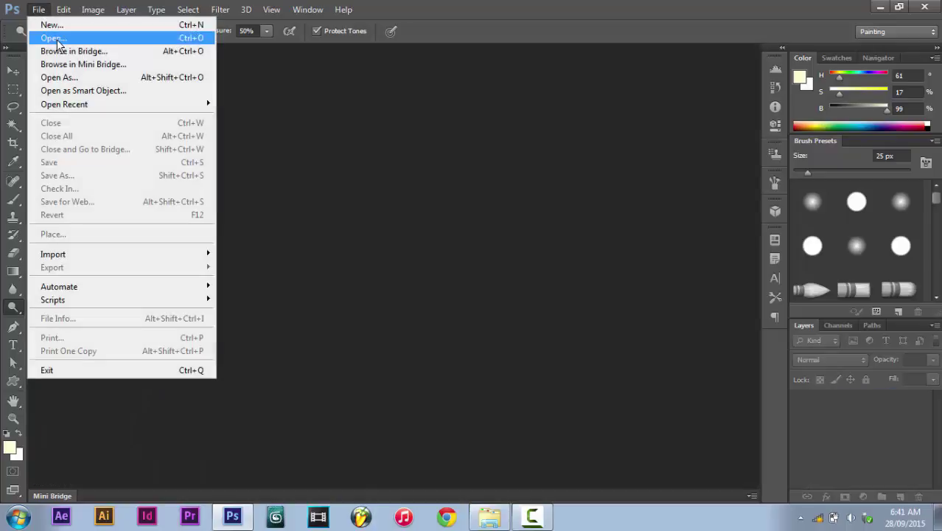
{"action": "left_click", "coordinate": [56, 41]}
{"action": "left_click", "coordinate": [378, 219]}
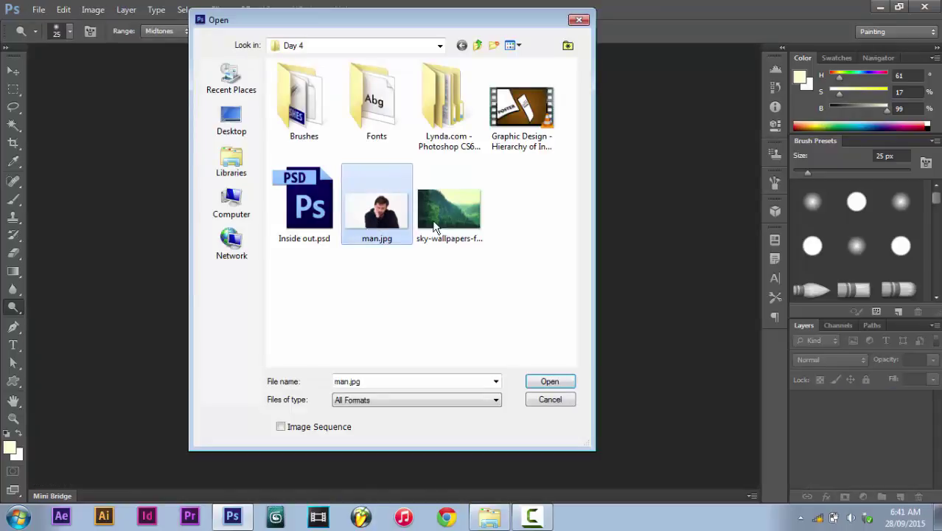
{"action": "left_click", "coordinate": [436, 221], "text": "ctrl"}
{"action": "left_click", "coordinate": [550, 382]}
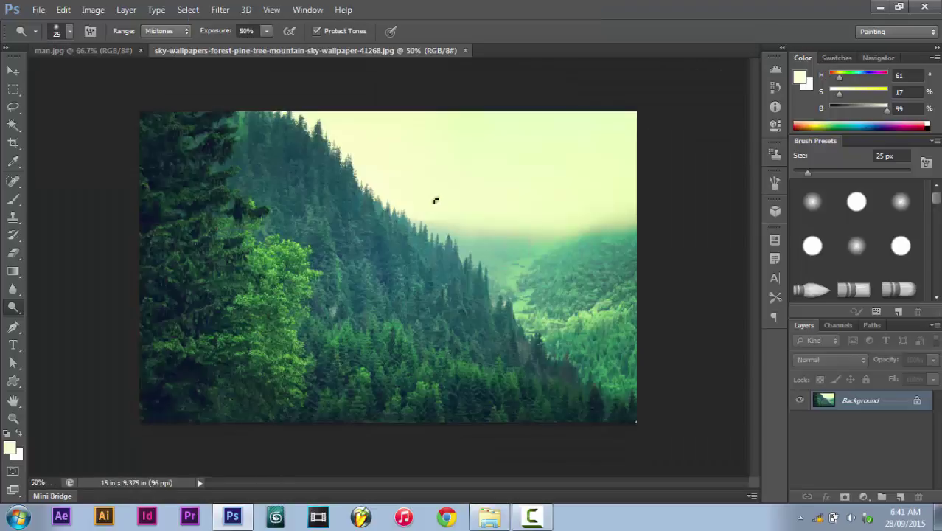
- Crop the empty sides of man.jpg around the man, to about 924 × 844 in
{"action": "left_click", "coordinate": [74, 51]}
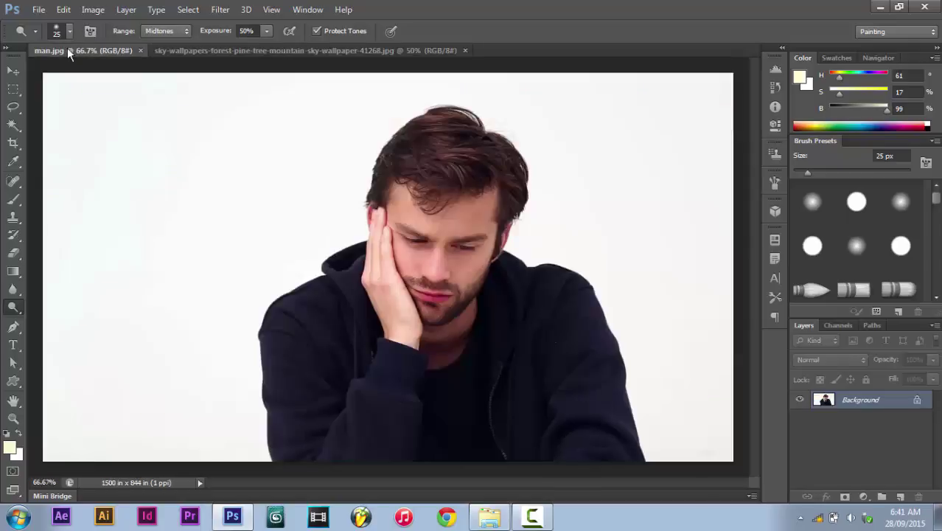
{"action": "left_click", "coordinate": [13, 143]}
{"action": "left_click_drag", "start_coordinate": [42, 273], "coordinate": [131, 269]}
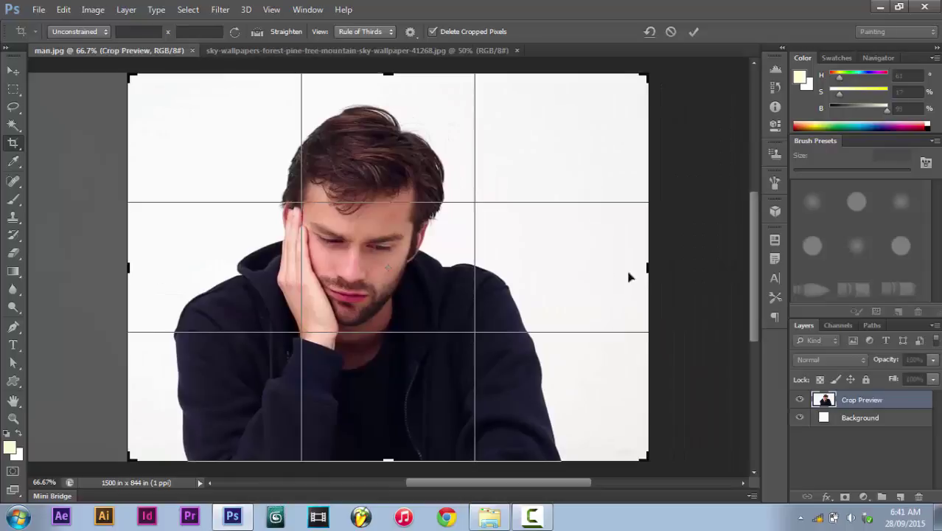
{"action": "left_click", "coordinate": [690, 33]}
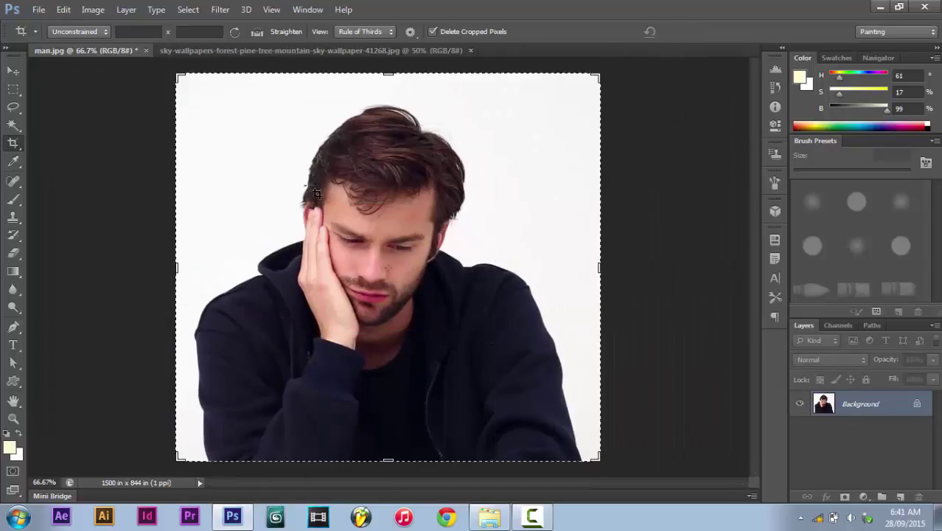
{"action": "left_click", "coordinate": [9, 73]}
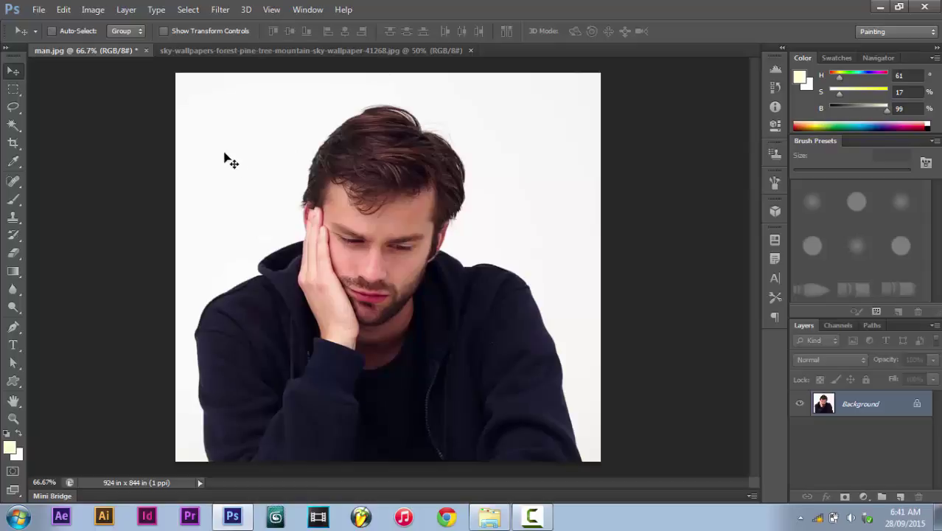
- Select the white background with the Magic Wand, extend the selection to similar areas, and hide it with a layer mask
{"action": "left_click", "coordinate": [10, 128]}
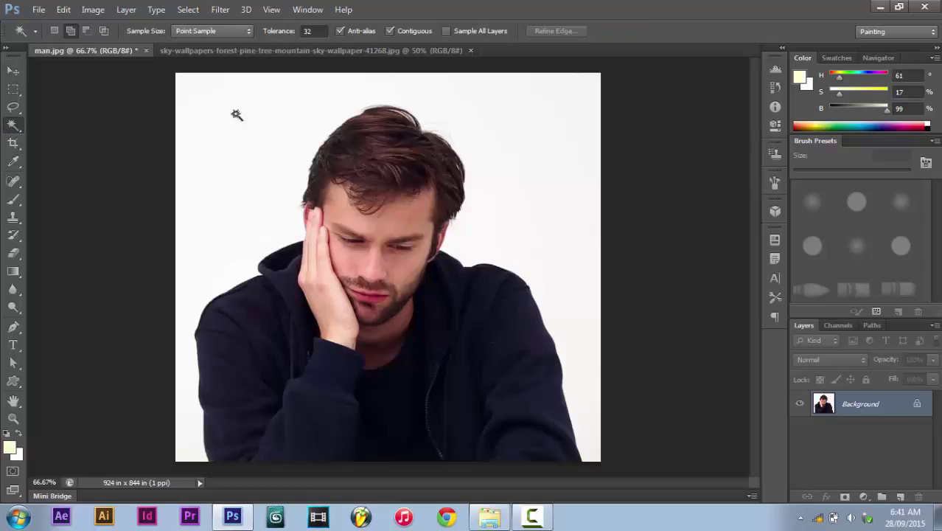
{"action": "left_click", "coordinate": [248, 118]}
{"action": "left_click", "coordinate": [188, 9]}
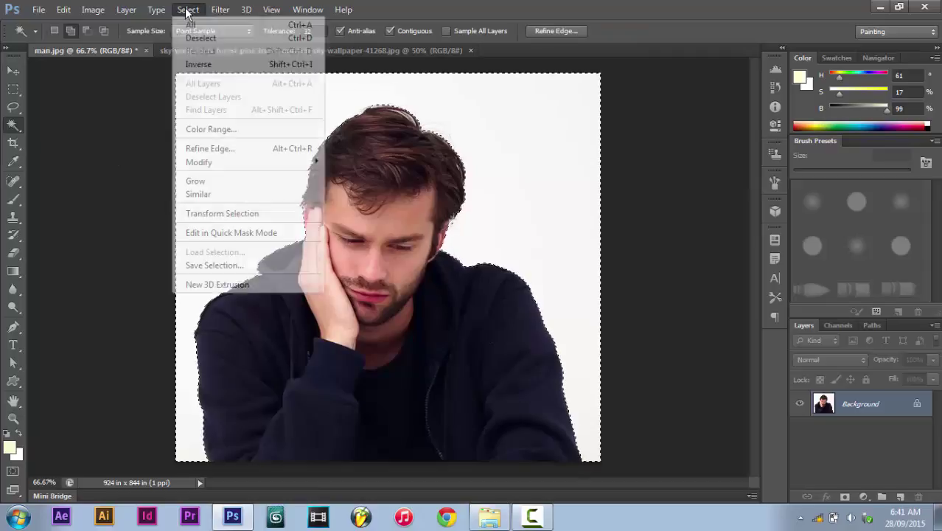
{"action": "left_click", "coordinate": [214, 194]}
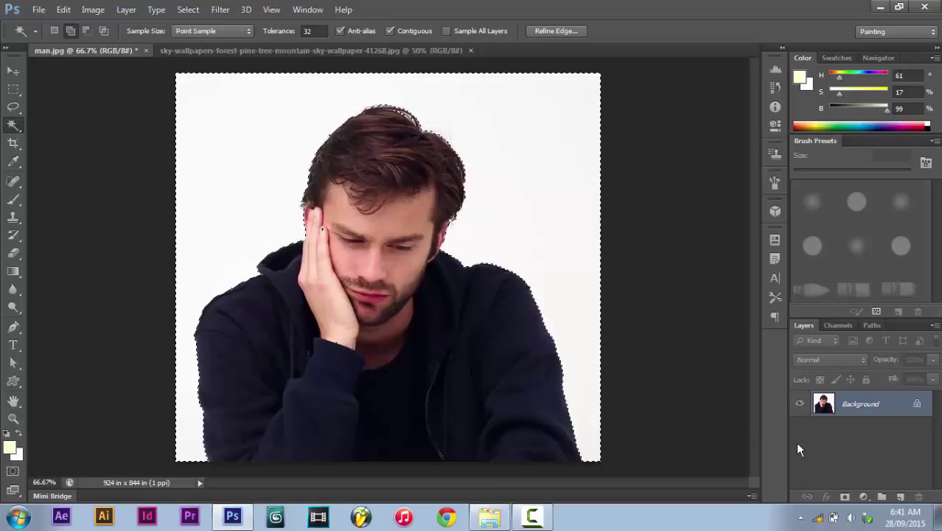
{"action": "left_click", "coordinate": [846, 497]}
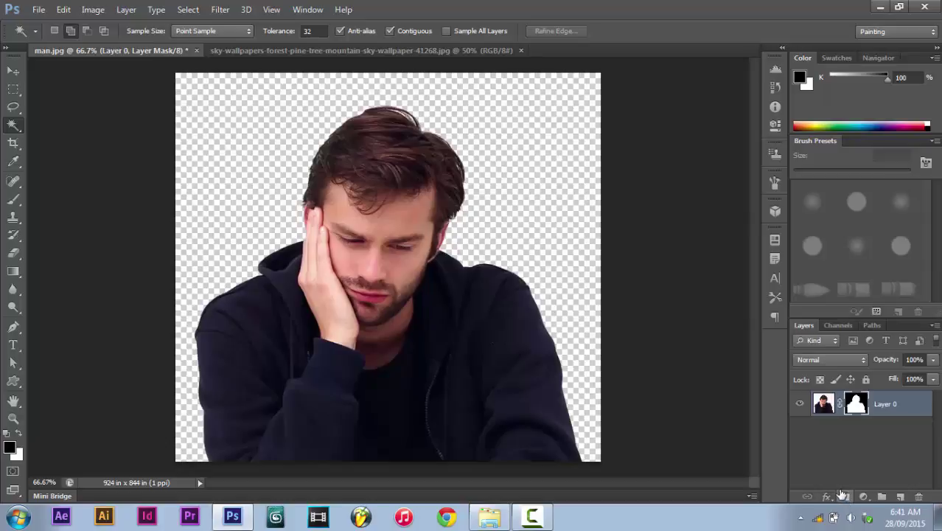
- Duplicate the forest wallpaper's Background layer into man.jpg and close the wallpaper document
{"action": "left_click", "coordinate": [322, 53]}
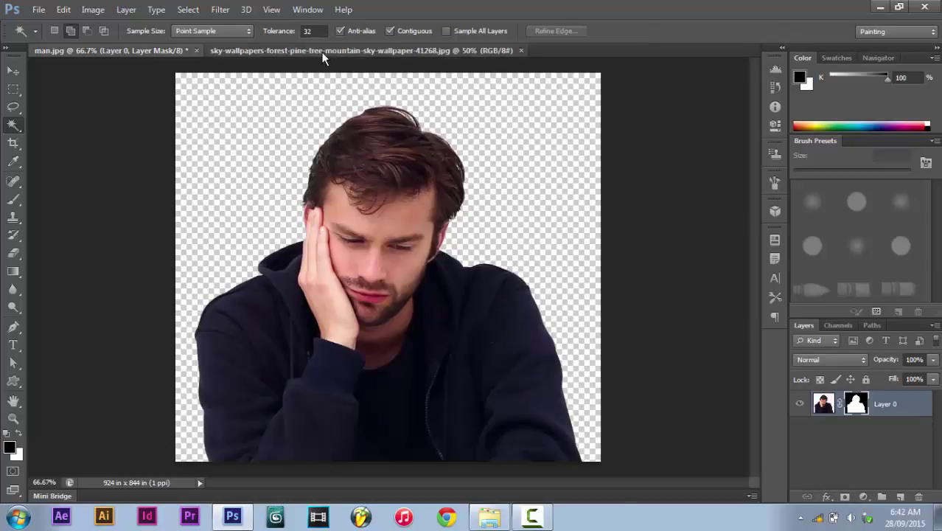
{"action": "left_click", "coordinate": [13, 89]}
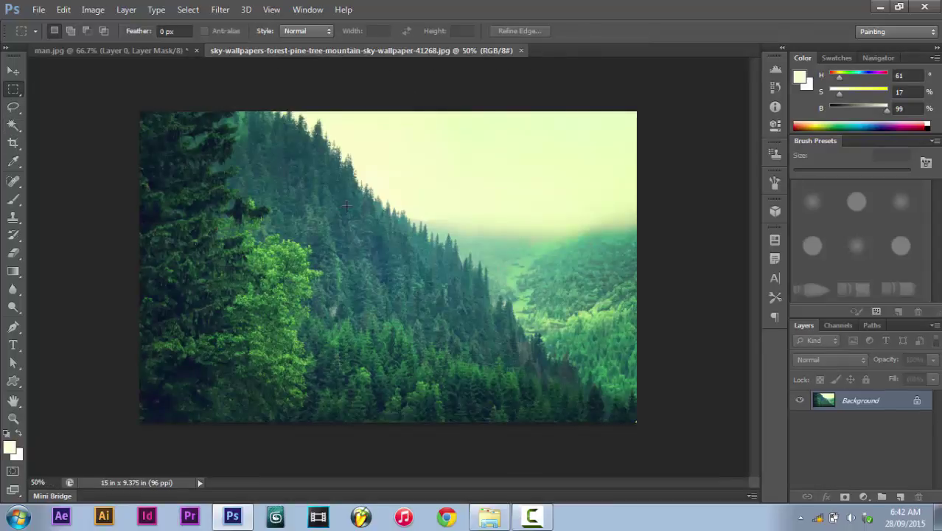
{"action": "right_click", "coordinate": [347, 197]}
{"action": "left_click", "coordinate": [398, 231]}
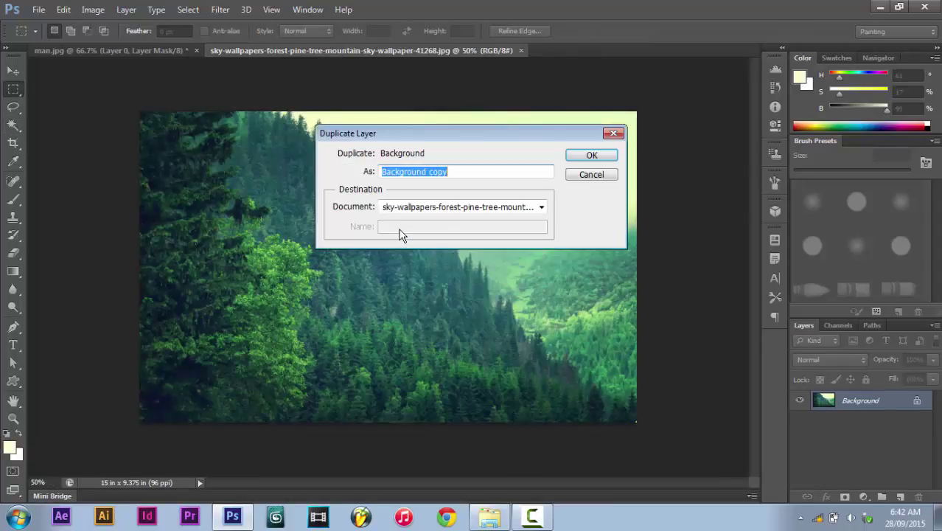
{"action": "left_click", "coordinate": [538, 208]}
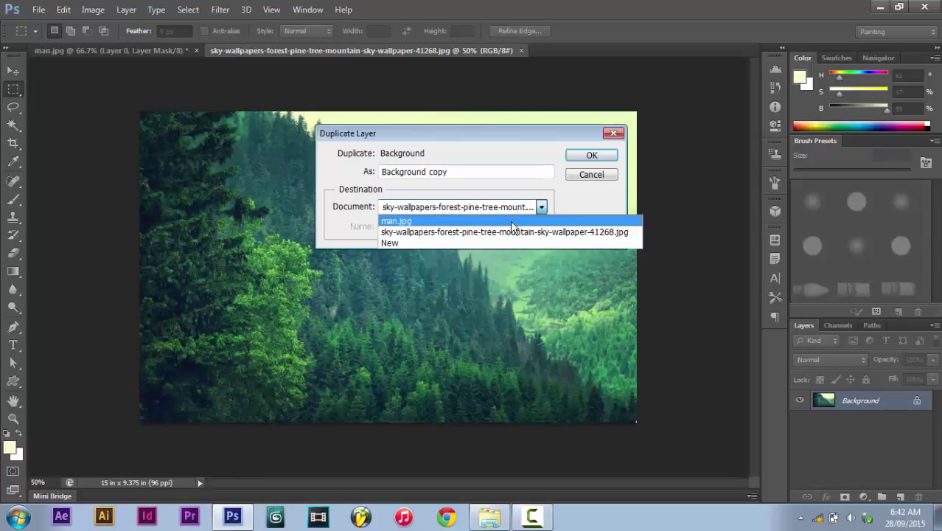
{"action": "left_click", "coordinate": [512, 222]}
{"action": "left_click", "coordinate": [592, 154]}
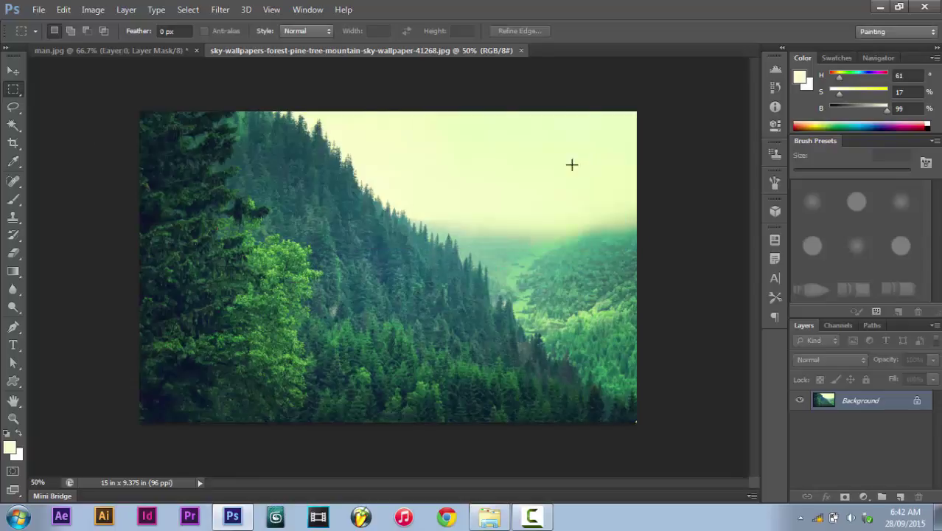
{"action": "left_click", "coordinate": [519, 50]}
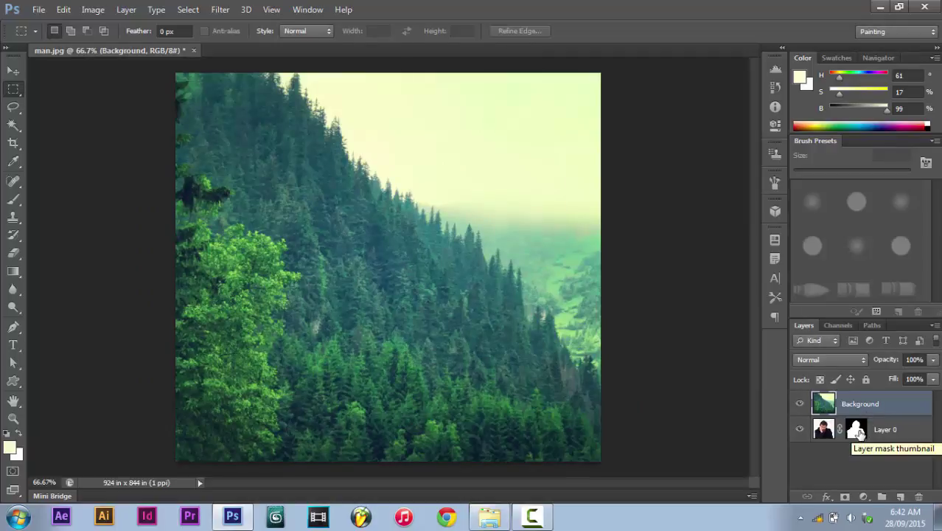
- Load Layer 0's mask as a selection and add it as a layer mask on the forest layer
{"action": "left_click", "coordinate": [858, 433], "text": "ctrl"}
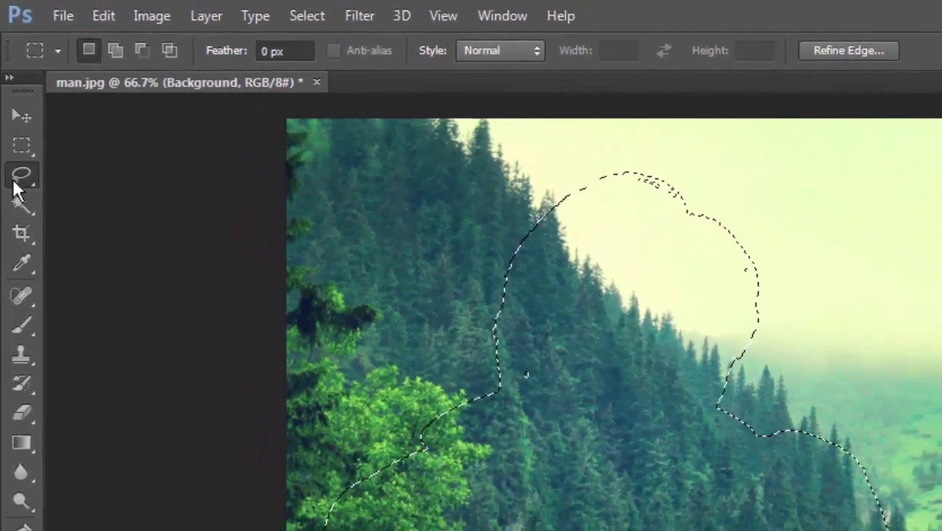
{"action": "left_click", "coordinate": [4, 162]}
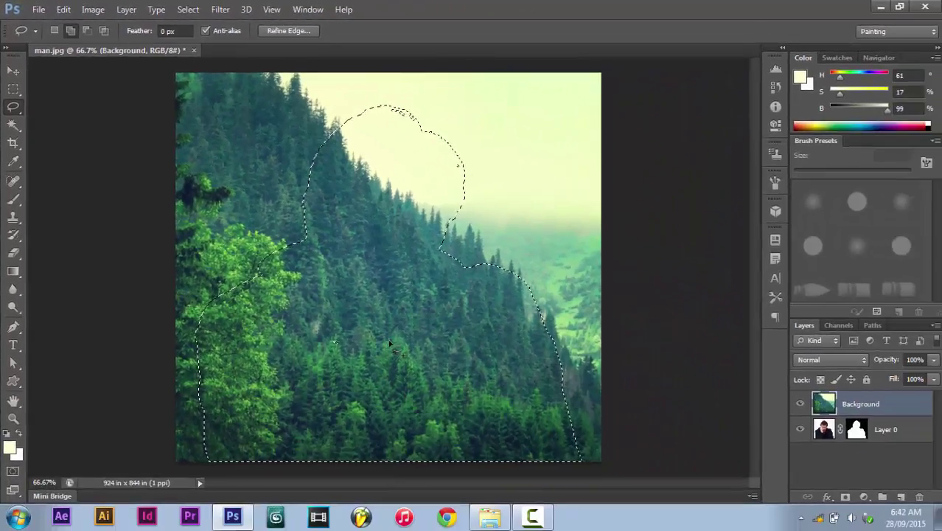
{"action": "left_click", "coordinate": [845, 497]}
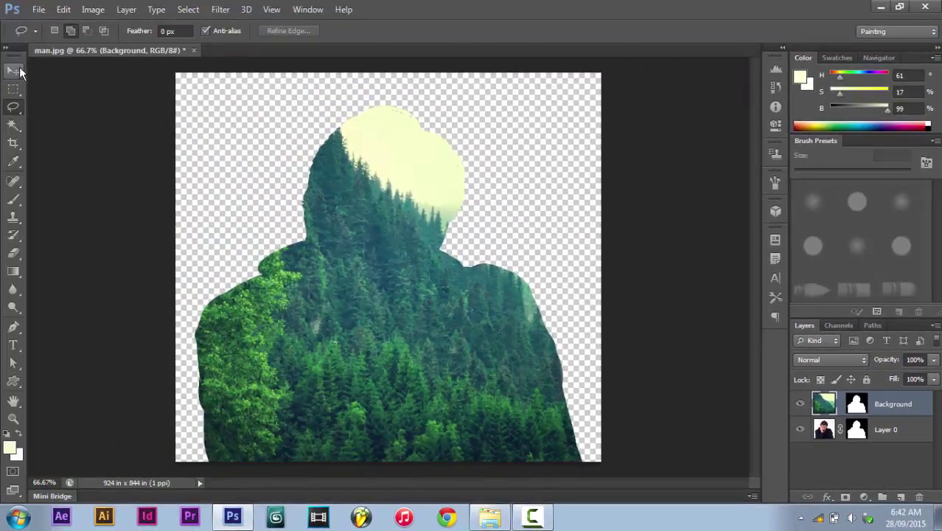
- Reposition the unlinked forest image so trees fill most of the head silhouette, and place its layer below Layer 0
{"action": "left_click", "coordinate": [14, 71]}
{"action": "left_click_drag", "start_coordinate": [463, 296], "coordinate": [453, 326]}
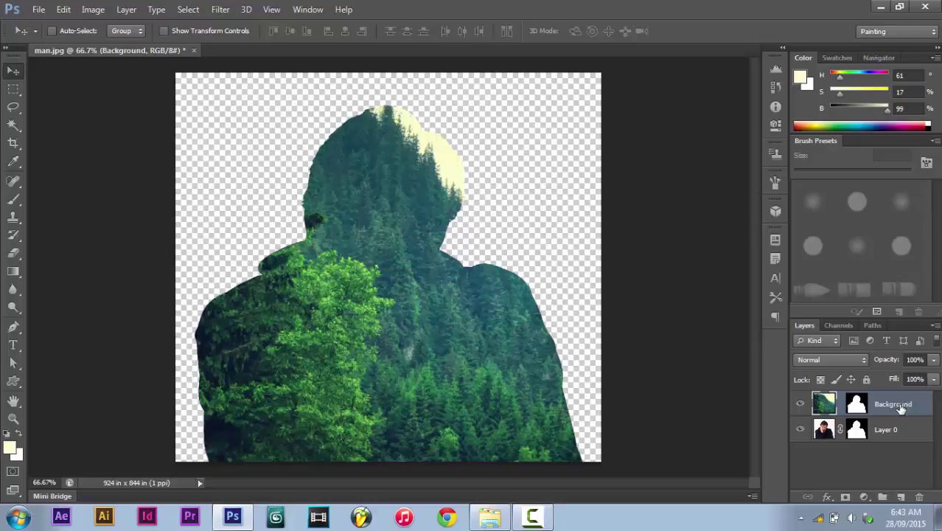
{"action": "left_click_drag", "start_coordinate": [900, 409], "coordinate": [897, 443]}
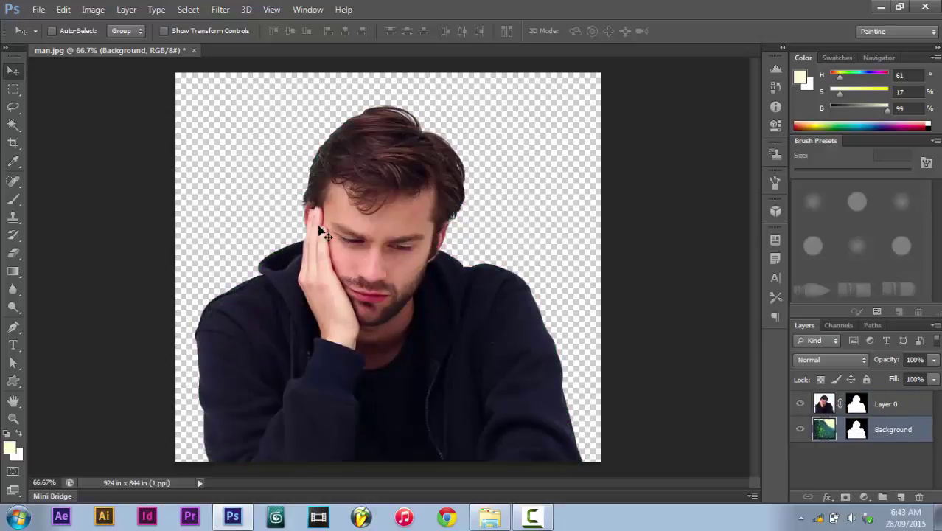
- Make Layer 0's mask active for the Brush tool and swap the foreground colour to white
{"action": "left_click", "coordinate": [856, 404]}
{"action": "left_click", "coordinate": [13, 199]}
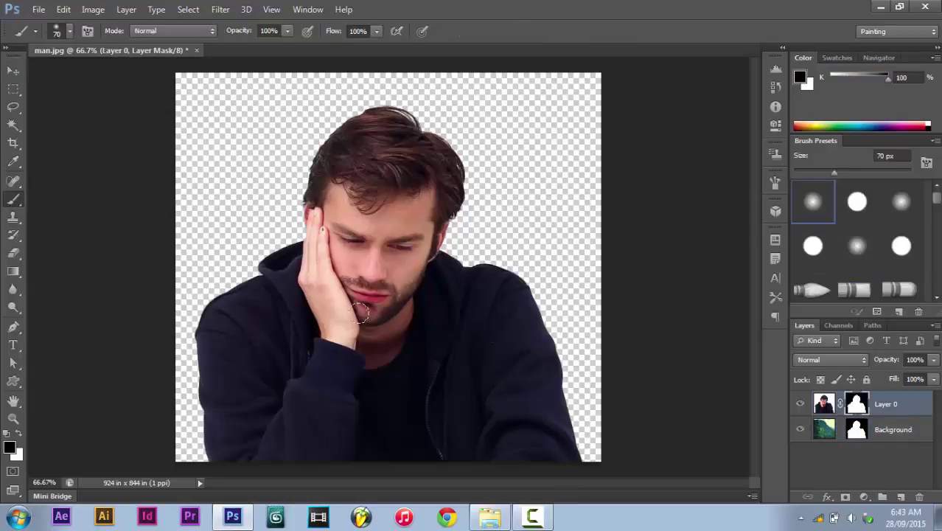
{"action": "key", "text": "x"}
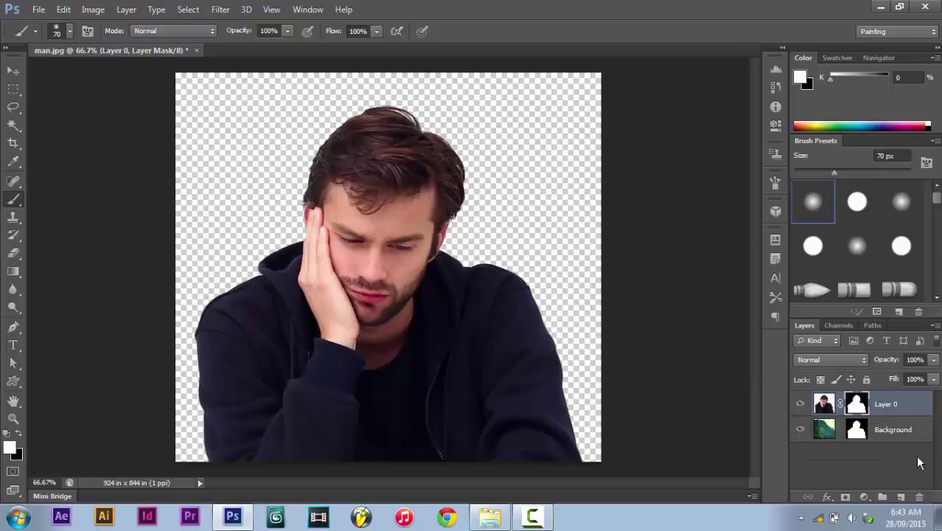
- Desaturate the man's image on Layer 0, targeting the image rather than its mask
{"action": "left_click", "coordinate": [825, 404]}
{"action": "left_click", "coordinate": [93, 9]}
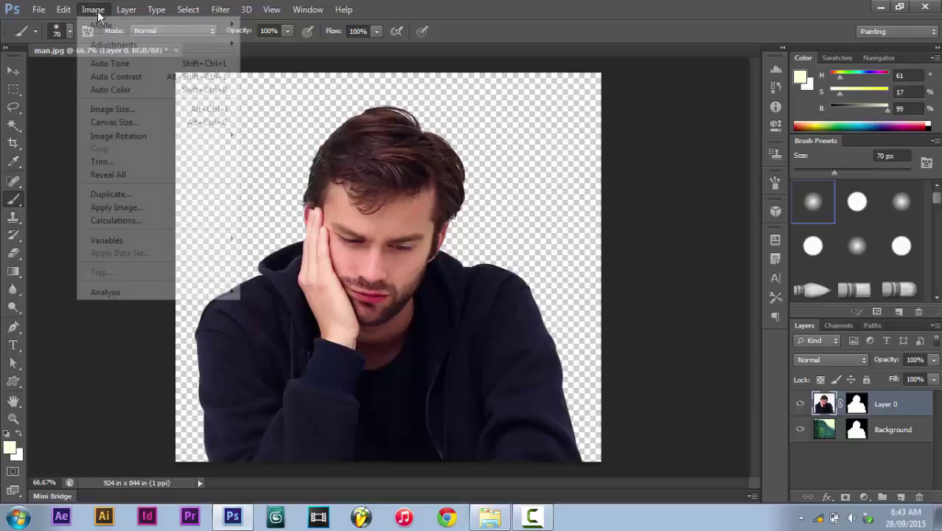
{"action": "mouse_move", "coordinate": [144, 46]}
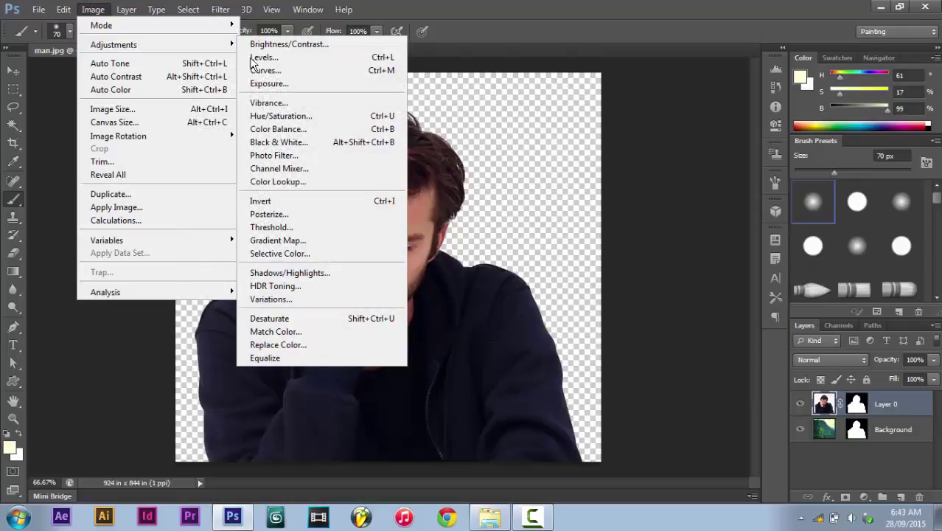
{"action": "left_click", "coordinate": [315, 320]}
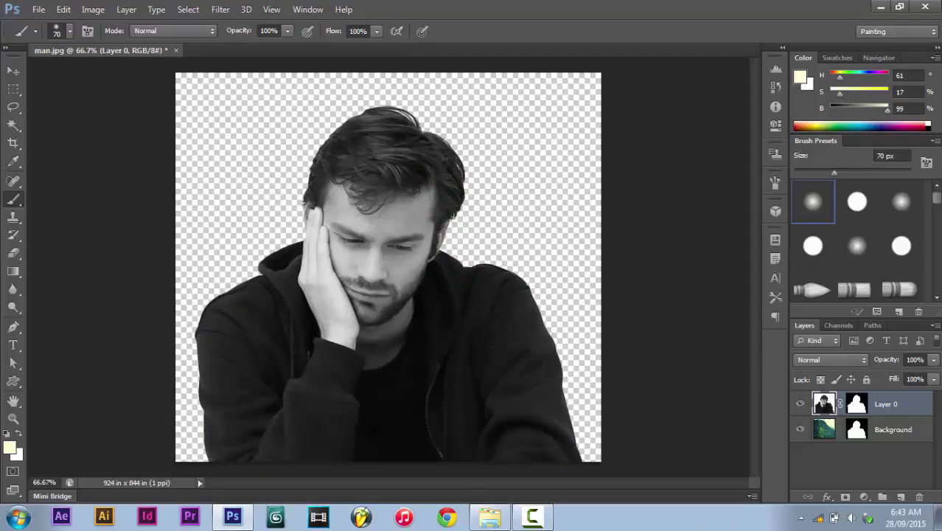
- Add a Levels adjustment layer above Layer 0 and clip it to that layer
{"action": "left_click", "coordinate": [864, 497]}
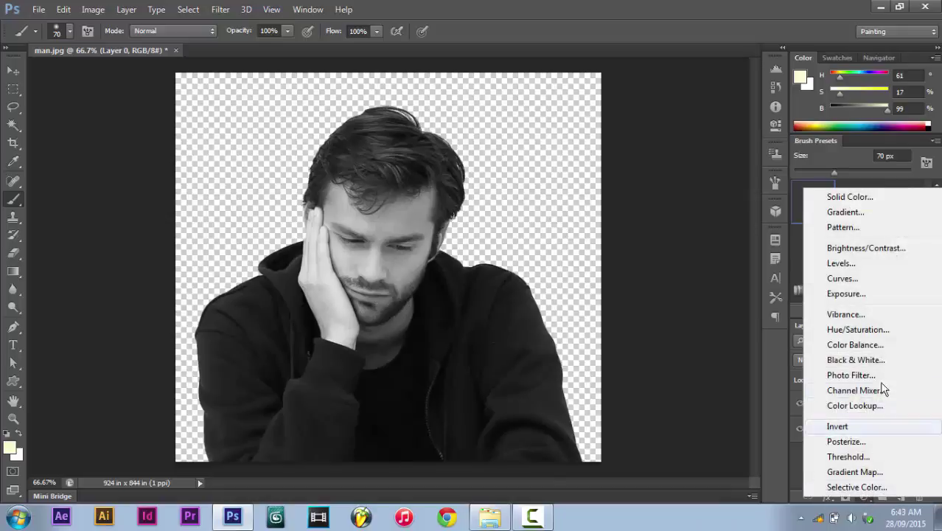
{"action": "left_click", "coordinate": [872, 267]}
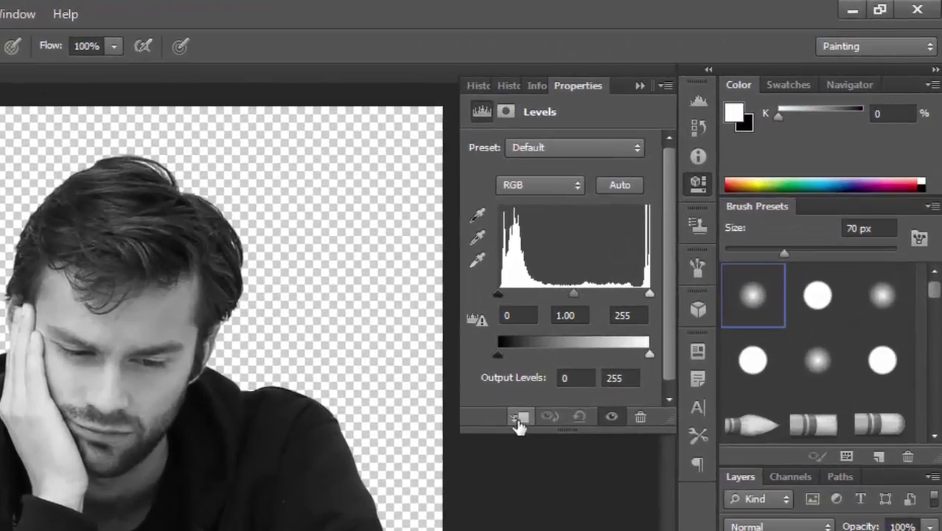
{"action": "left_click", "coordinate": [522, 417]}
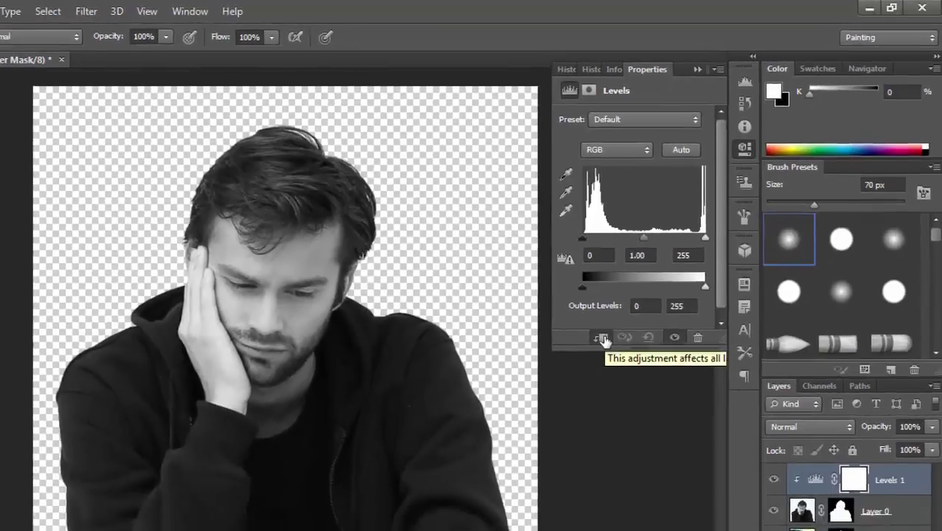
{"action": "left_click", "coordinate": [522, 418]}
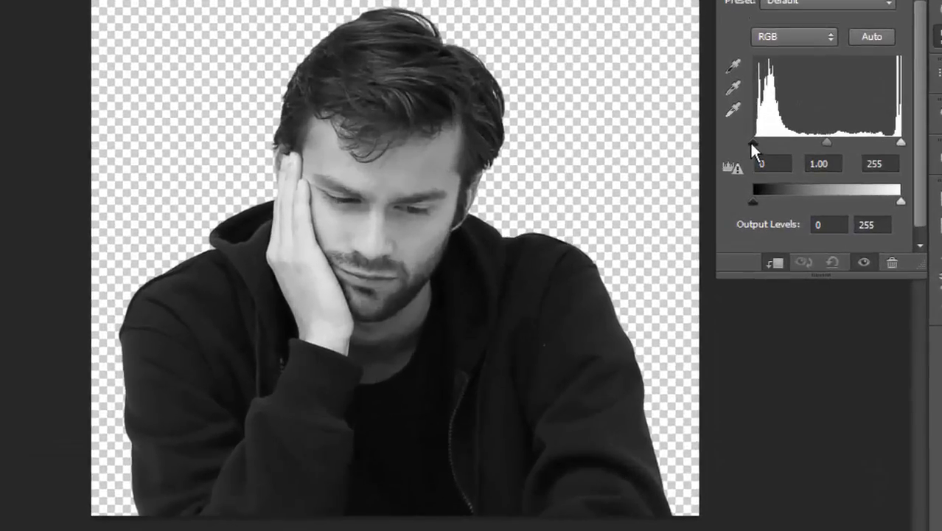
- Raise the man's contrast in the Levels adjustment with input values of 39, 2.45 and 173
{"action": "left_click_drag", "start_coordinate": [751, 141], "coordinate": [767, 141]}
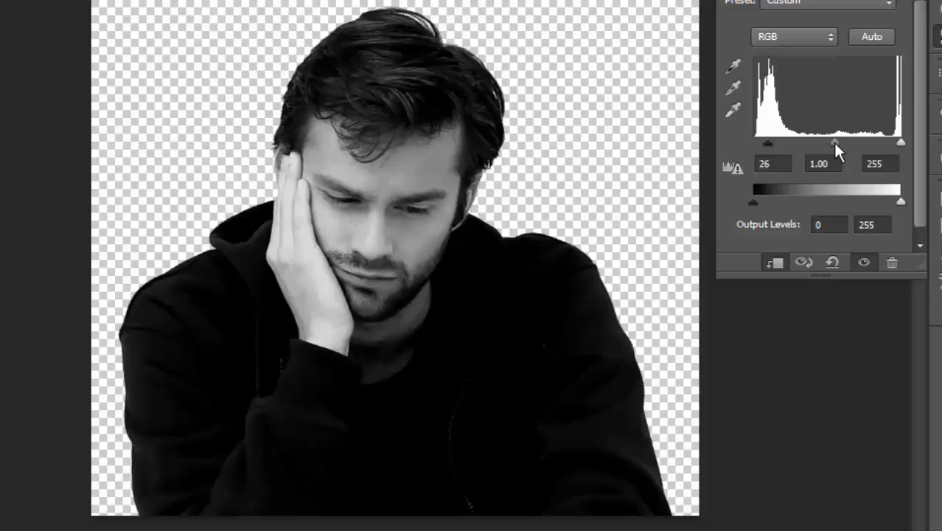
{"action": "left_click_drag", "start_coordinate": [833, 141], "coordinate": [791, 142]}
{"action": "left_click_drag", "start_coordinate": [900, 142], "coordinate": [776, 142]}
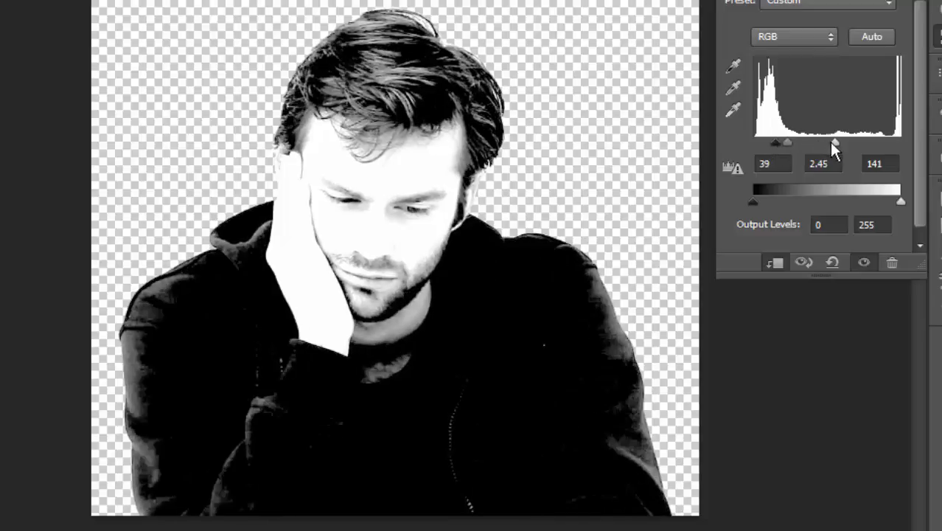
{"action": "mouse_move", "coordinate": [836, 144]}
{"action": "left_mouse_down"}
{"action": "mouse_move", "coordinate": [821, 143]}
{"action": "mouse_move", "coordinate": [863, 138]}
{"action": "mouse_move", "coordinate": [852, 141]}
{"action": "left_mouse_up"}
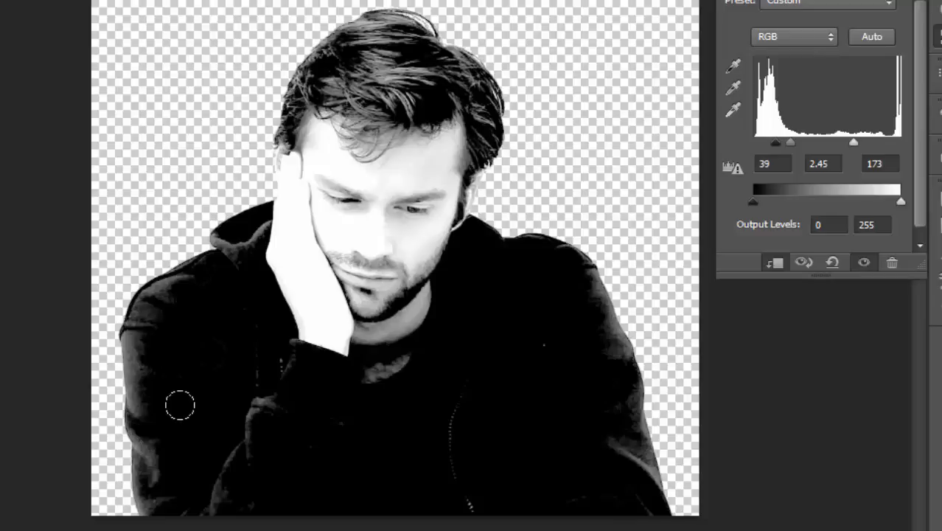
{"action": "mouse_move", "coordinate": [127, 375]}
{"action": "left_mouse_down"}
{"action": "mouse_move", "coordinate": [187, 406]}
{"action": "mouse_move", "coordinate": [195, 454]}
{"action": "mouse_move", "coordinate": [299, 320]}
{"action": "mouse_move", "coordinate": [306, 129]}
{"action": "mouse_move", "coordinate": [210, 246]}
{"action": "mouse_move", "coordinate": [126, 320]}
{"action": "left_mouse_up"}
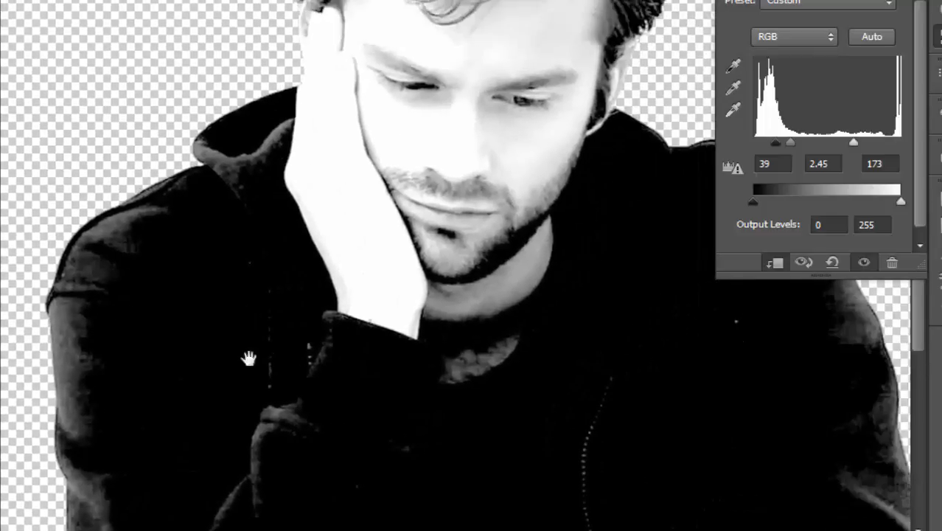
- Set the Levels adjustment's black input to 41 to deepen the man's shadows, and collapse its properties
{"action": "mouse_move", "coordinate": [522, 406]}
{"action": "left_mouse_down"}
{"action": "mouse_move", "coordinate": [364, 394]}
{"action": "mouse_move", "coordinate": [325, 420]}
{"action": "mouse_move", "coordinate": [646, 320]}
{"action": "mouse_move", "coordinate": [626, 301]}
{"action": "left_mouse_up"}
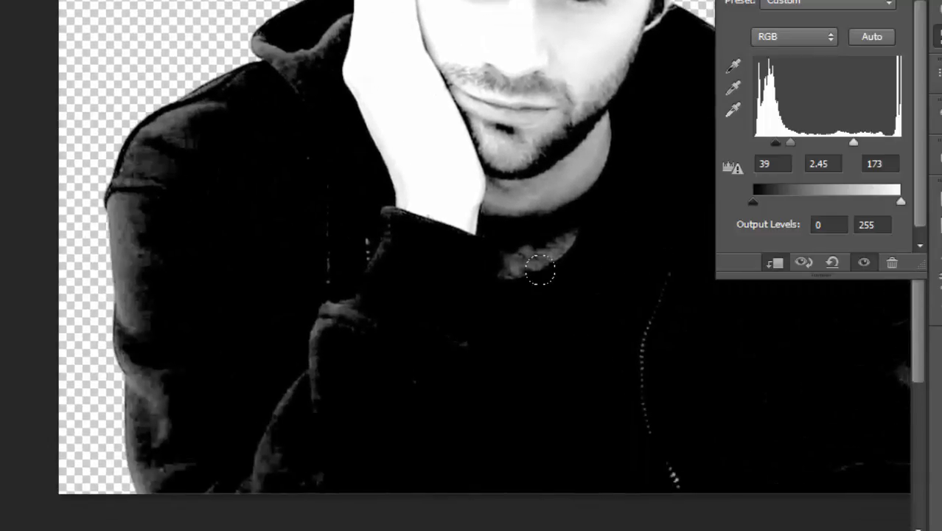
{"action": "key", "text": "ctrl+0"}
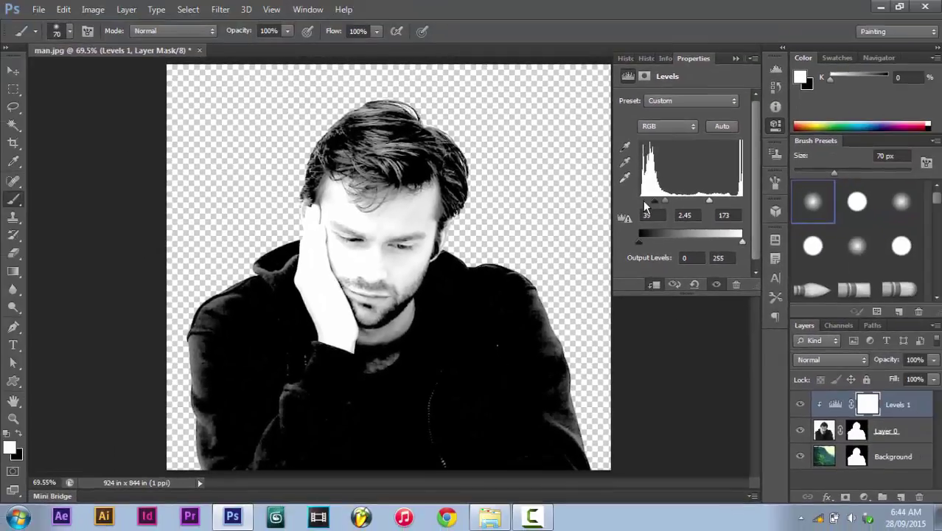
{"action": "left_click_drag", "start_coordinate": [659, 207], "coordinate": [662, 207]}
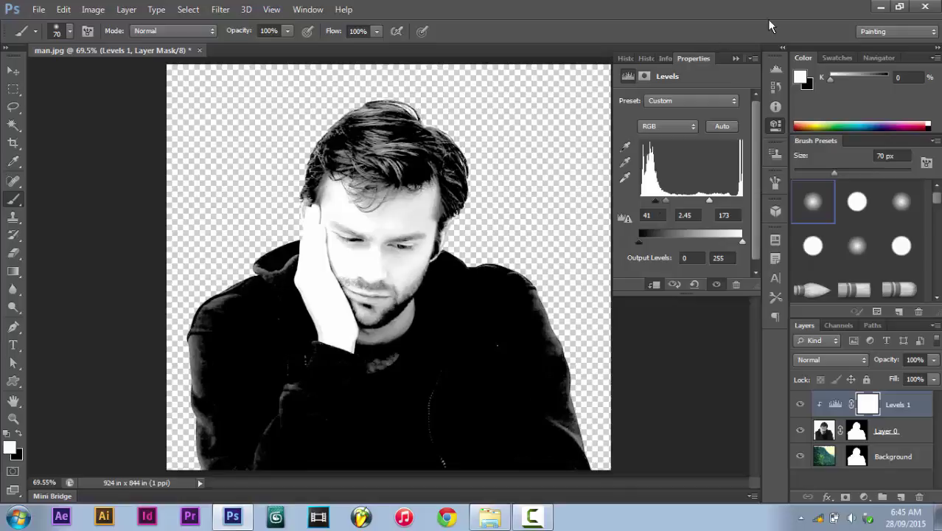
{"action": "left_click", "coordinate": [734, 58]}
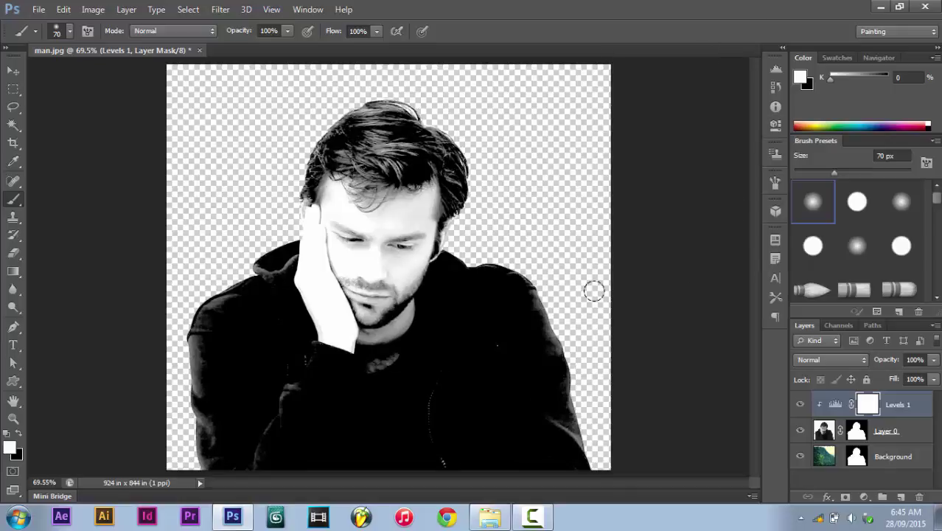
- Rename the man's layer as Guy and the landscape layer as Forest
{"action": "left_click", "coordinate": [828, 437]}
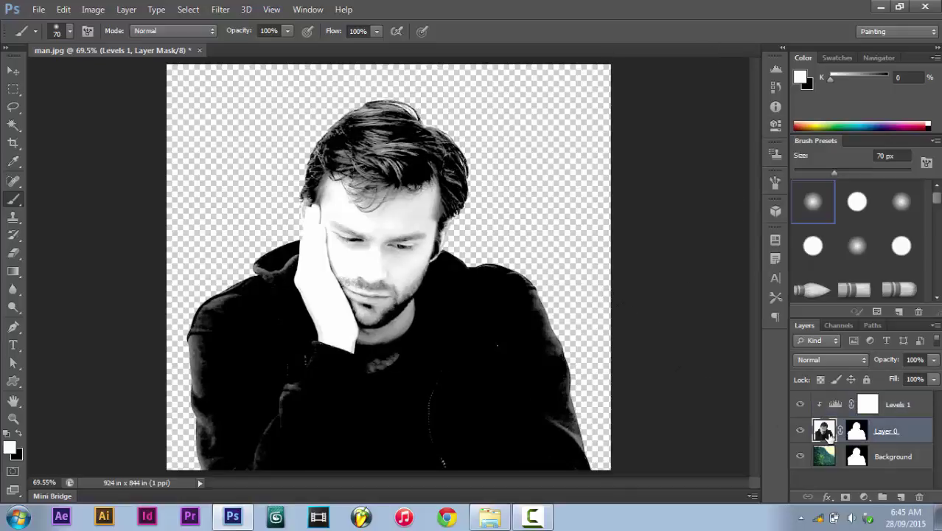
{"action": "double_click", "coordinate": [887, 431]}
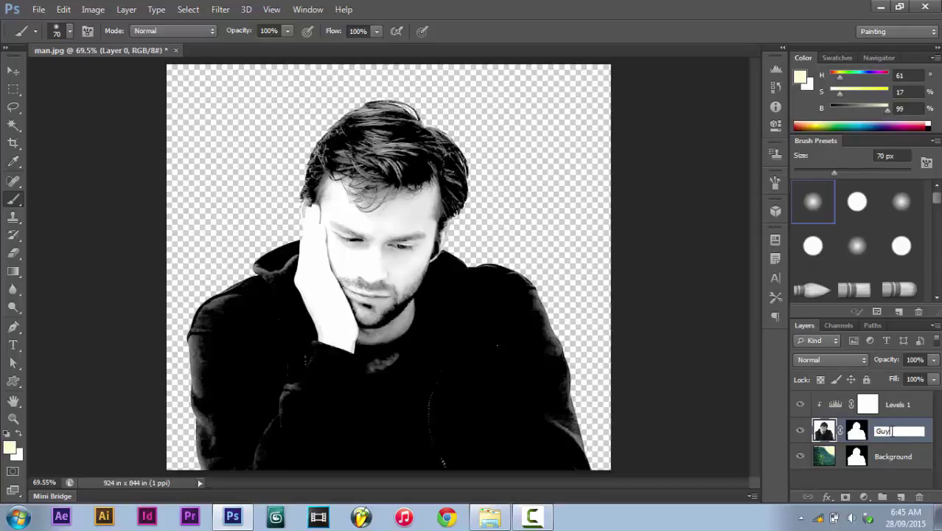
{"action": "key", "text": "Tab"}
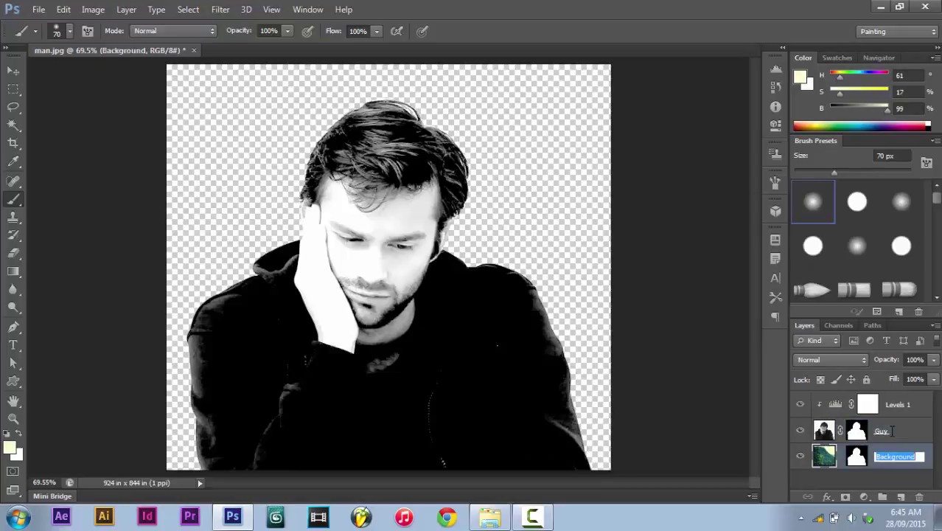
{"action": "type", "text": "Forest"}
{"action": "key", "text": "Return"}
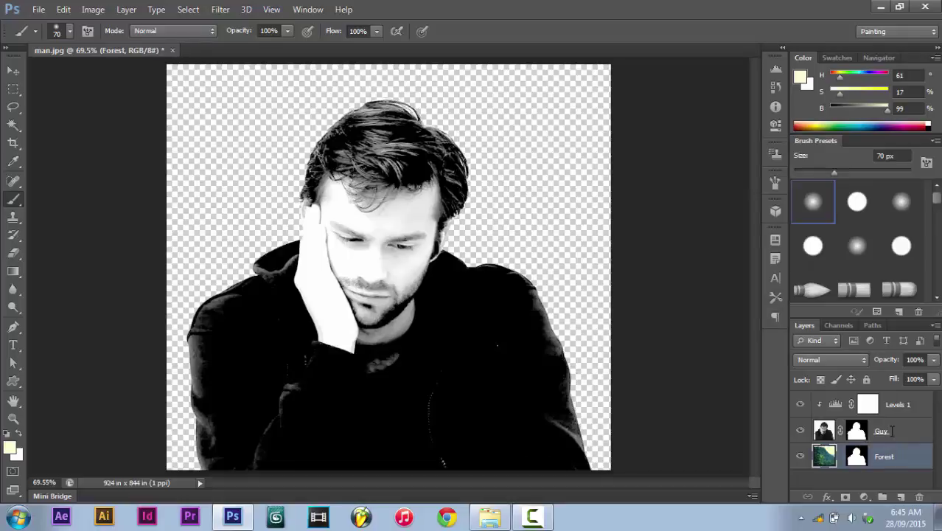
- Set the Guy layer's blend mode to Screen
{"action": "left_click", "coordinate": [823, 435]}
{"action": "left_click", "coordinate": [832, 361]}
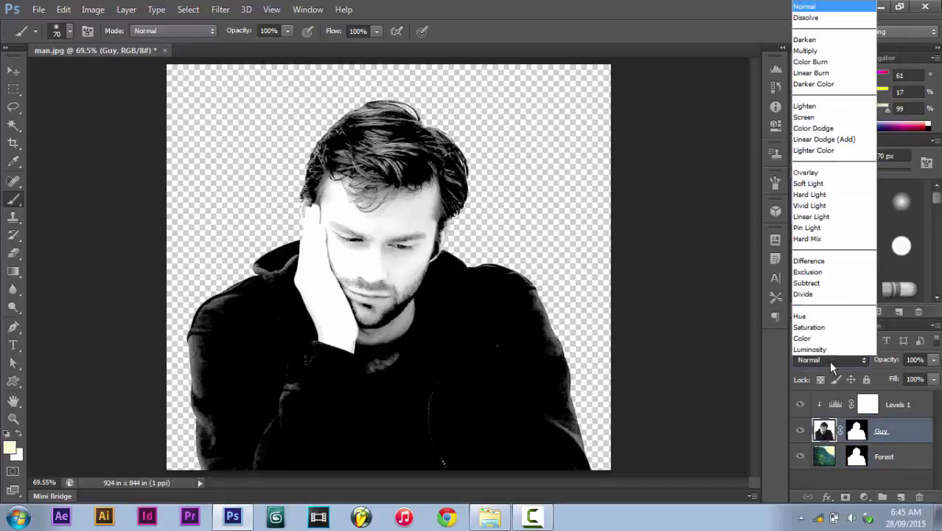
{"action": "left_click", "coordinate": [826, 117]}
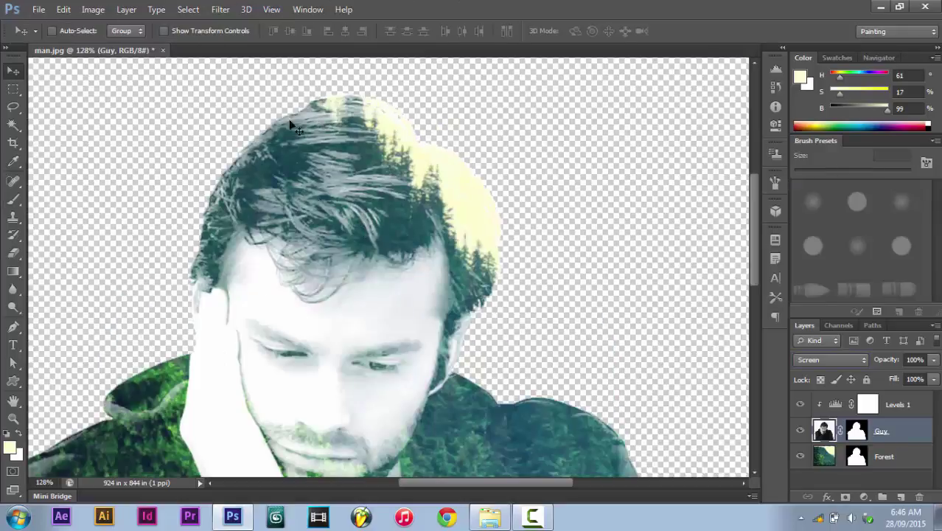
- Examine how the forest blends into the man's hair, face, jacket edges and shoulders
{"action": "left_click_drag", "start_coordinate": [345, 329], "coordinate": [402, 142]}
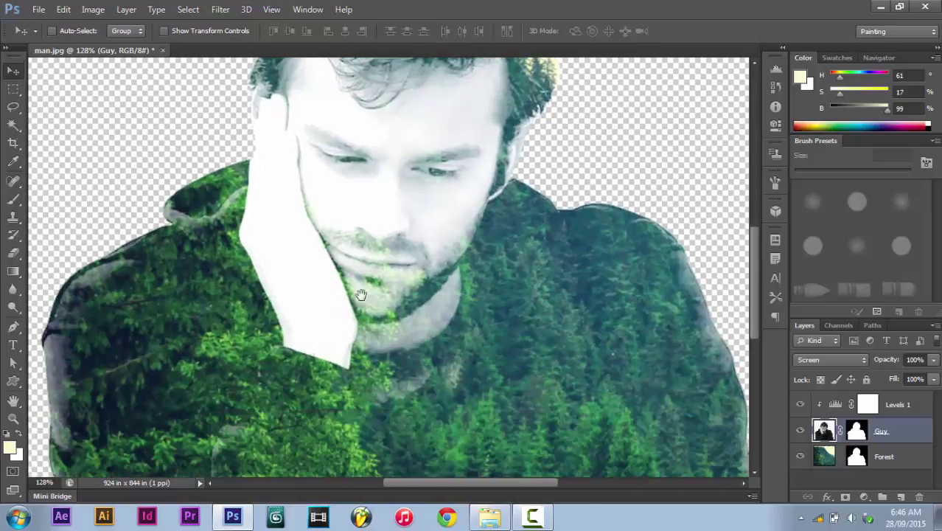
{"action": "left_click_drag", "start_coordinate": [360, 294], "coordinate": [411, 52]}
{"action": "left_click_drag", "start_coordinate": [301, 77], "coordinate": [323, 193]}
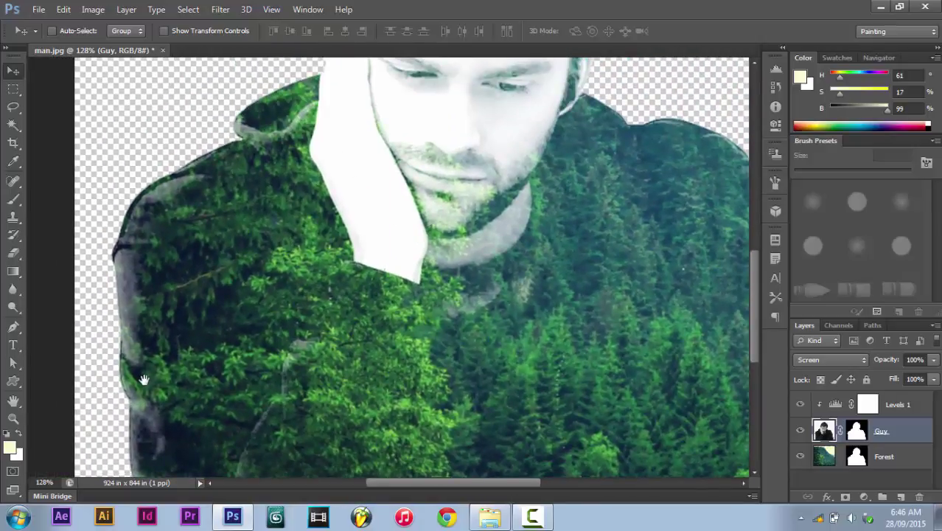
{"action": "left_click_drag", "start_coordinate": [142, 375], "coordinate": [164, 261]}
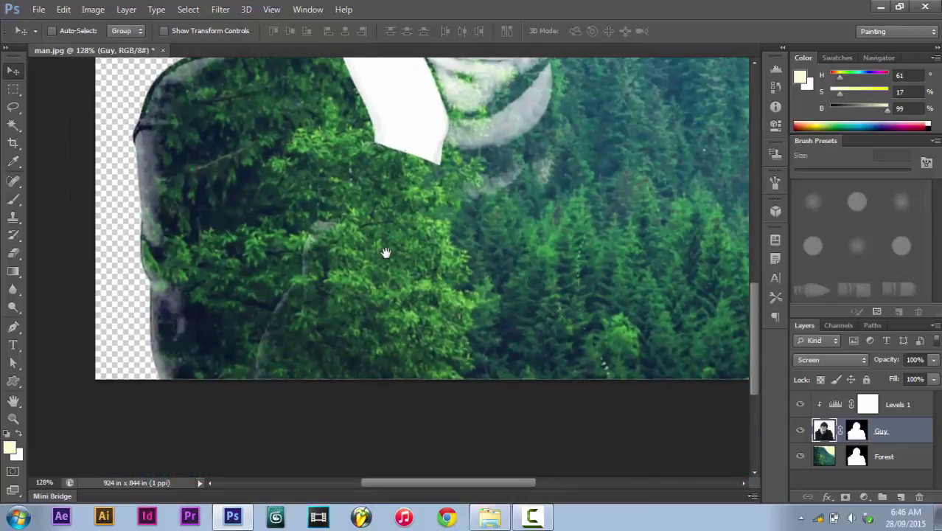
{"action": "left_click_drag", "start_coordinate": [385, 250], "coordinate": [164, 290]}
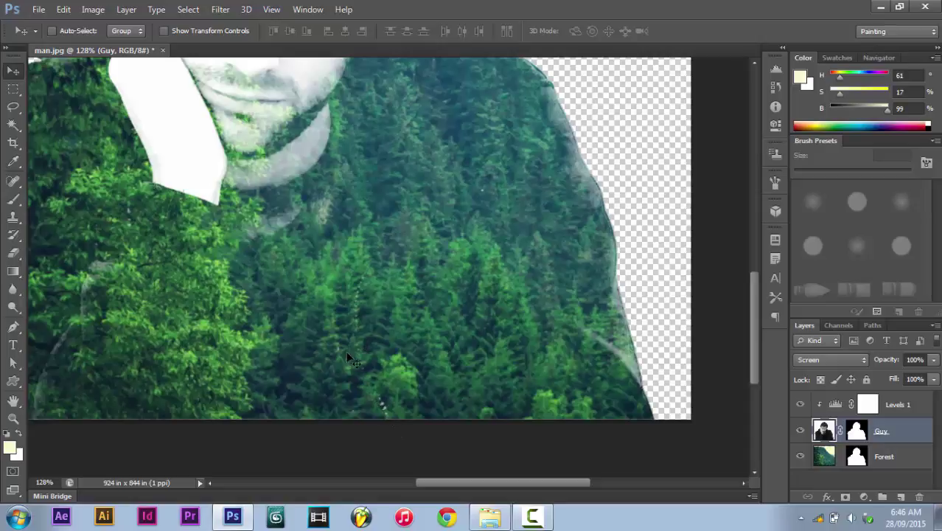
{"action": "left_click_drag", "start_coordinate": [555, 231], "coordinate": [464, 304]}
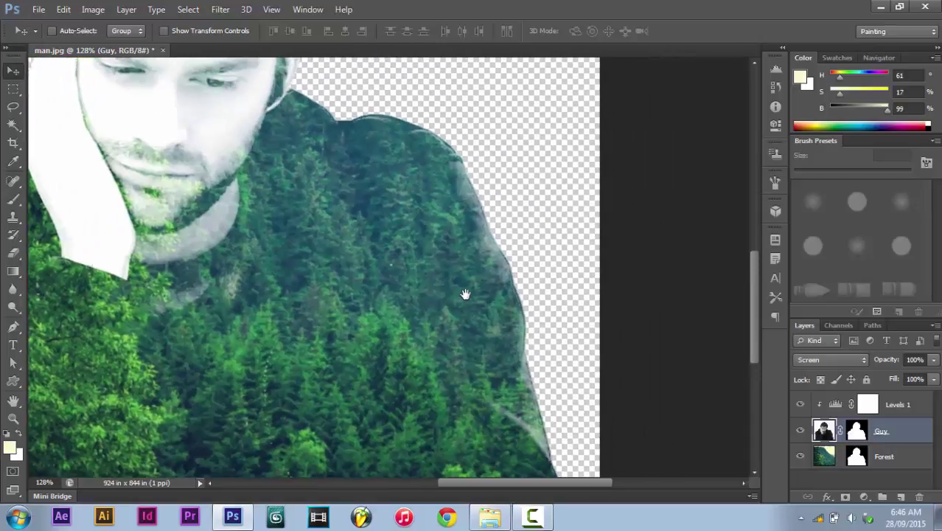
{"action": "left_click_drag", "start_coordinate": [242, 278], "coordinate": [393, 384]}
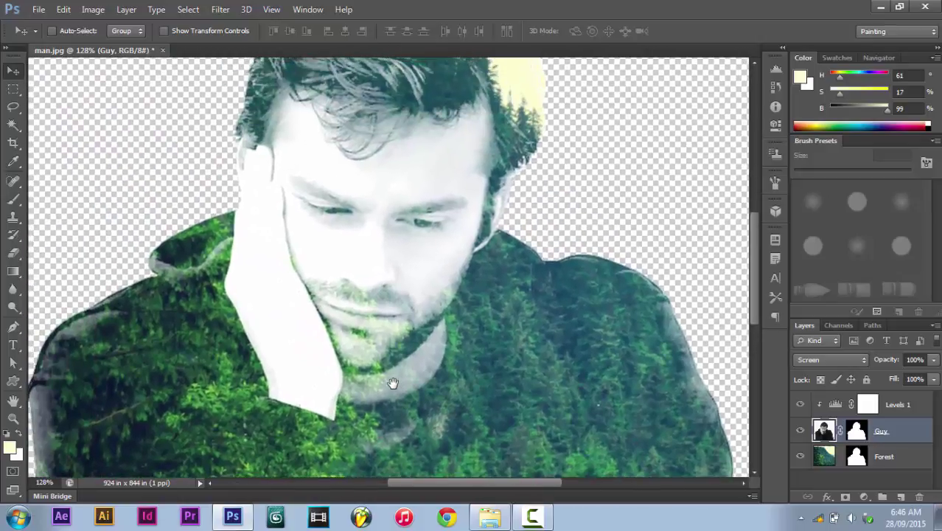
{"action": "key", "text": "ctrl+0"}
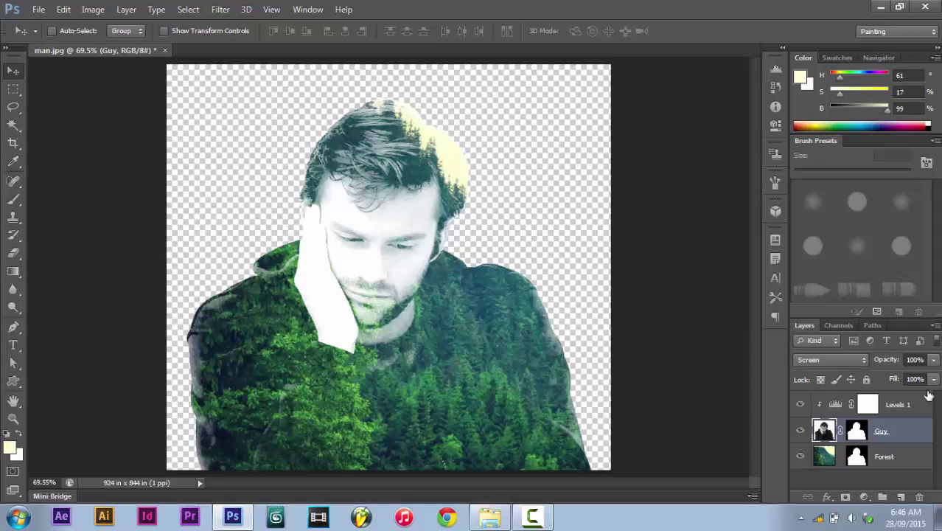
- Paint black over the man's hair on the Guy layer's mask with the 70 px brush
{"action": "left_click", "coordinate": [858, 430]}
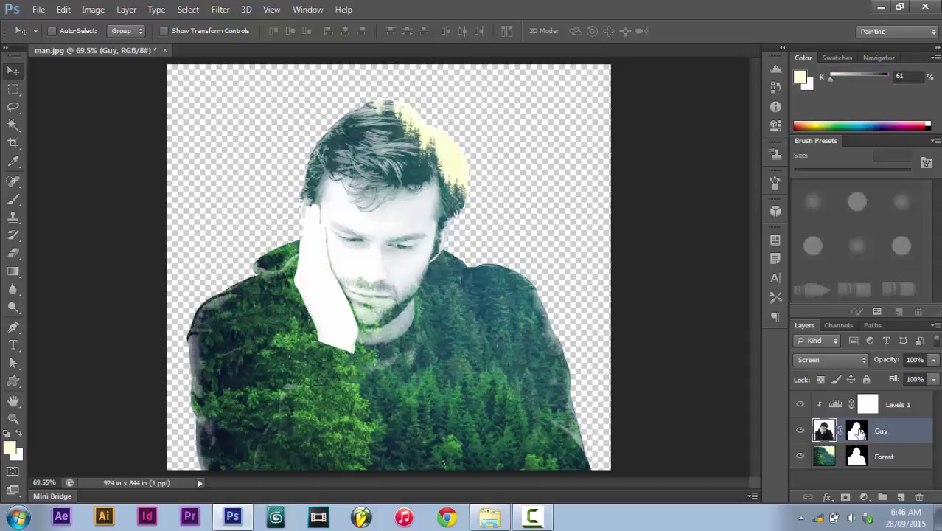
{"action": "left_click", "coordinate": [13, 199]}
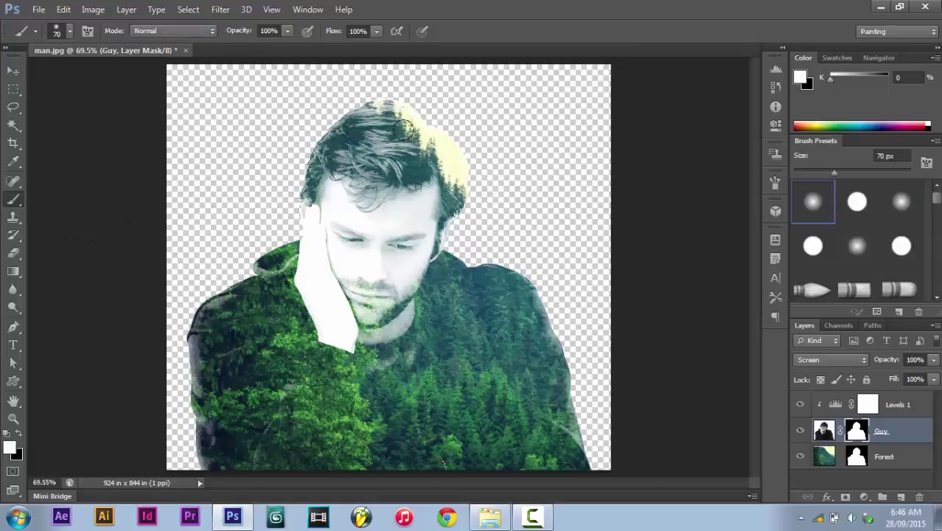
{"action": "key", "text": "x"}
{"action": "mouse_move", "coordinate": [415, 140]}
{"action": "left_mouse_down"}
{"action": "mouse_move", "coordinate": [424, 144]}
{"action": "mouse_move", "coordinate": [392, 148]}
{"action": "mouse_move", "coordinate": [343, 118]}
{"action": "mouse_move", "coordinate": [313, 173]}
{"action": "mouse_move", "coordinate": [353, 153]}
{"action": "mouse_move", "coordinate": [448, 336]}
{"action": "left_mouse_up"}
- Brush black in Overlay mode along the hairline above the forehead on the Guy mask
{"action": "key", "text": "z"}
{"action": "left_click", "coordinate": [173, 30]}
{"action": "left_click", "coordinate": [170, 235]}
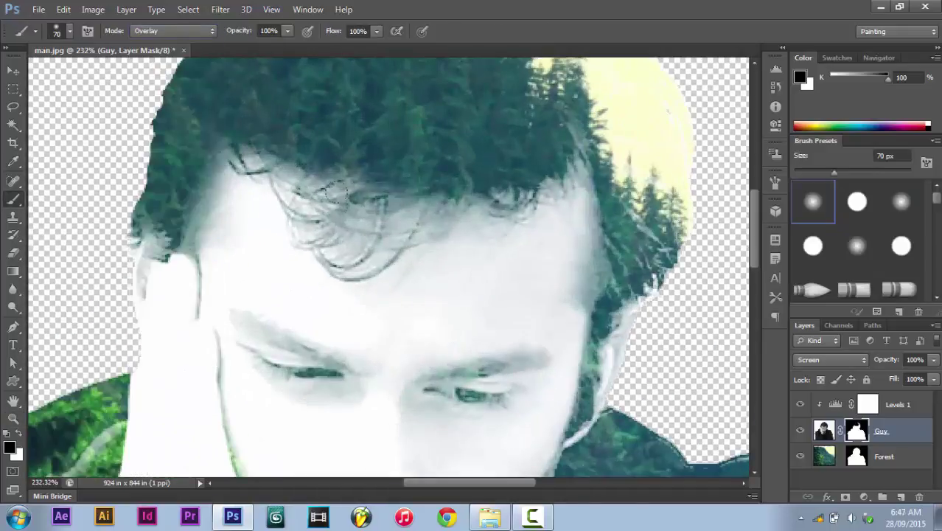
{"action": "left_click_drag", "start_coordinate": [334, 191], "coordinate": [236, 151]}
- Paint black down the hair beside the ear on the Guy mask with a 10 px brush in Normal mode
{"action": "left_click", "coordinate": [174, 30]}
{"action": "left_click", "coordinate": [148, 45]}
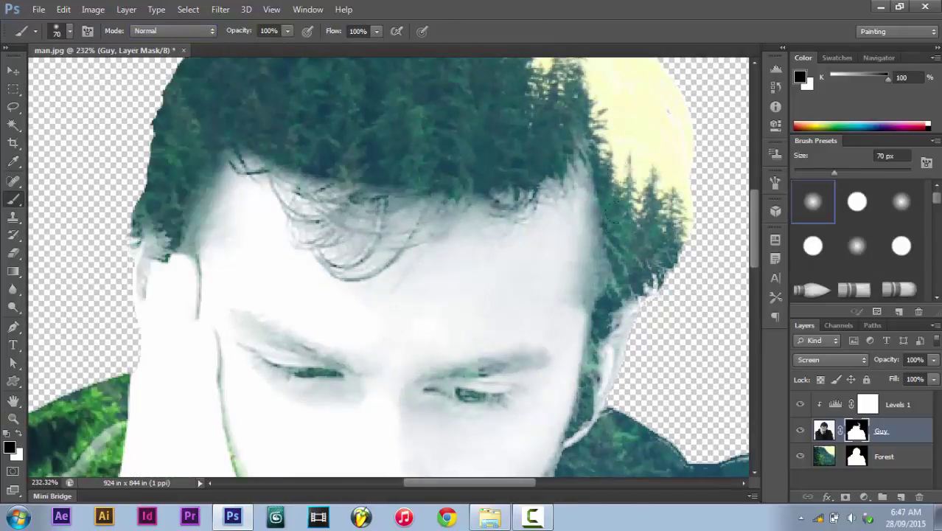
{"action": "key", "text": "bracketleft"}
{"action": "key", "text": "bracketleft"}
{"action": "key", "text": "bracketleft"}
{"action": "key", "text": "bracketleft"}
{"action": "key", "text": "bracketleft"}
{"action": "key", "text": "bracketleft"}
{"action": "left_click_drag", "start_coordinate": [617, 289], "coordinate": [589, 390]}
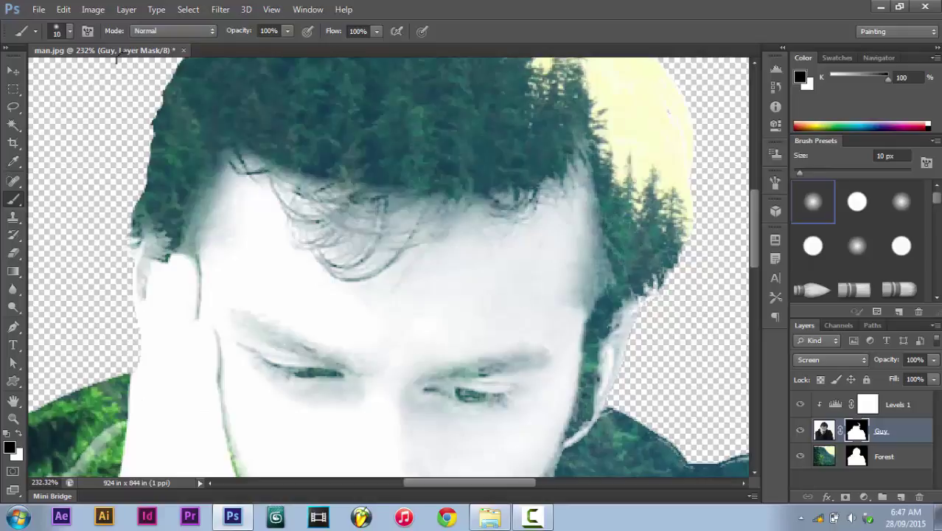
- Brush the hair edge at the temple on the Guy mask with a 45 px Overlay brush, and restore the brush mode to Normal
{"action": "key", "text": "bracketright"}
{"action": "key", "text": "bracketright"}
{"action": "key", "text": "bracketright"}
{"action": "key", "text": "bracketright"}
{"action": "key", "text": "bracketright"}
{"action": "key", "text": "bracketright"}
{"action": "key", "text": "bracketright"}
{"action": "left_click", "coordinate": [183, 33]}
{"action": "left_click", "coordinate": [168, 23]}
{"action": "left_click", "coordinate": [171, 30]}
{"action": "left_click", "coordinate": [162, 233]}
{"action": "left_click_drag", "start_coordinate": [600, 210], "coordinate": [599, 254]}
{"action": "left_click", "coordinate": [184, 33]}
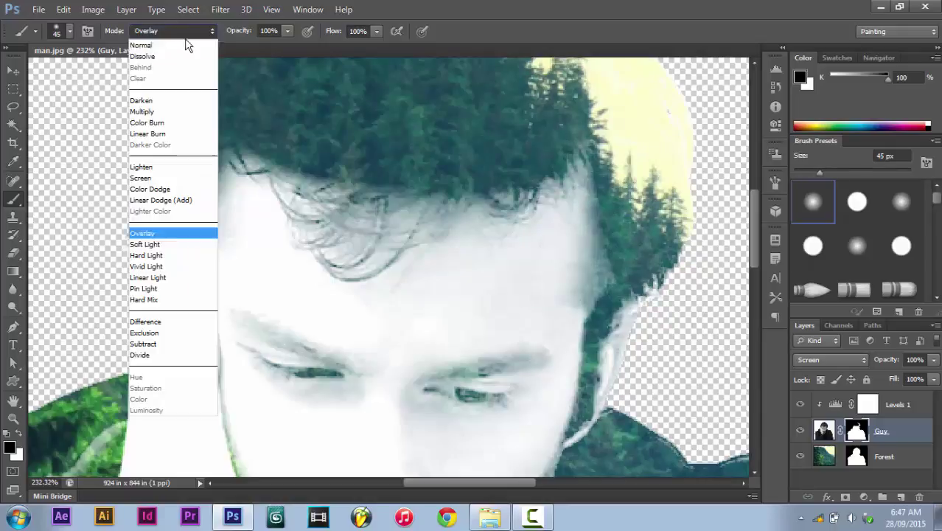
{"action": "left_click", "coordinate": [186, 45]}
{"action": "key", "text": "ctrl+0"}
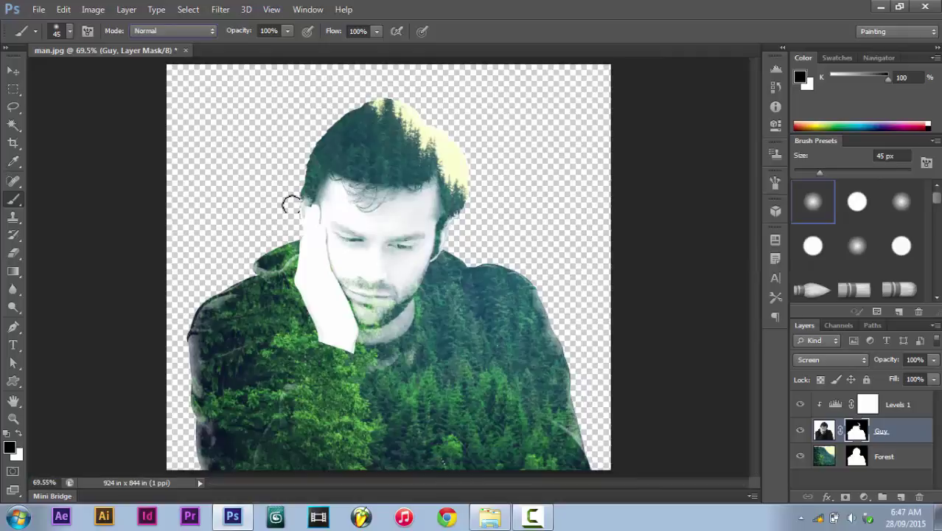
- Add a new layer beneath Forest and name it Background
{"action": "left_click", "coordinate": [889, 461]}
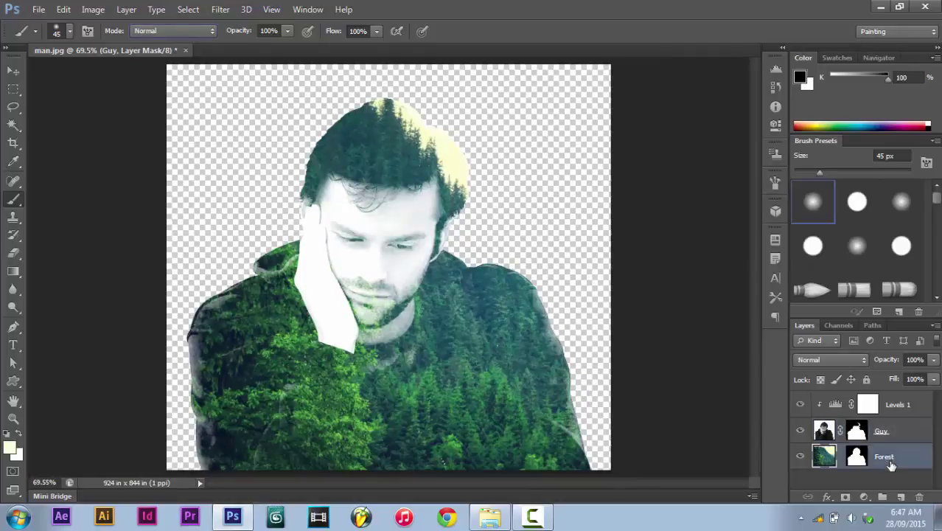
{"action": "left_click", "coordinate": [901, 498], "text": "ctrl"}
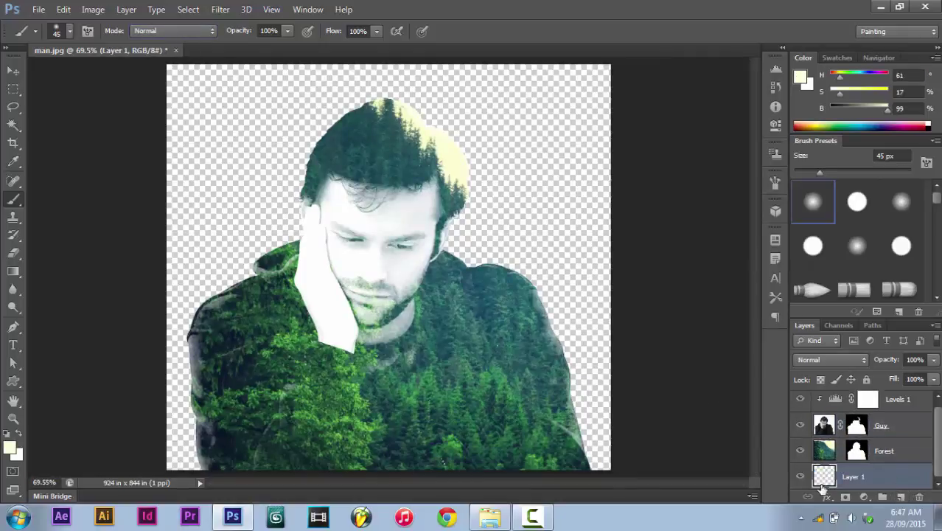
{"action": "double_click", "coordinate": [855, 477]}
{"action": "type", "text": "Ba"}
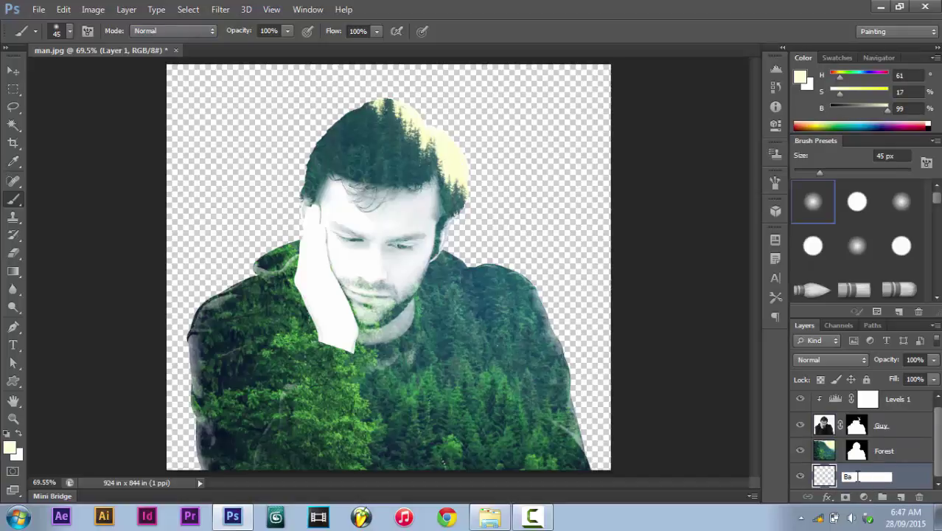
{"action": "type", "text": "ckground"}
{"action": "key", "text": "Return"}
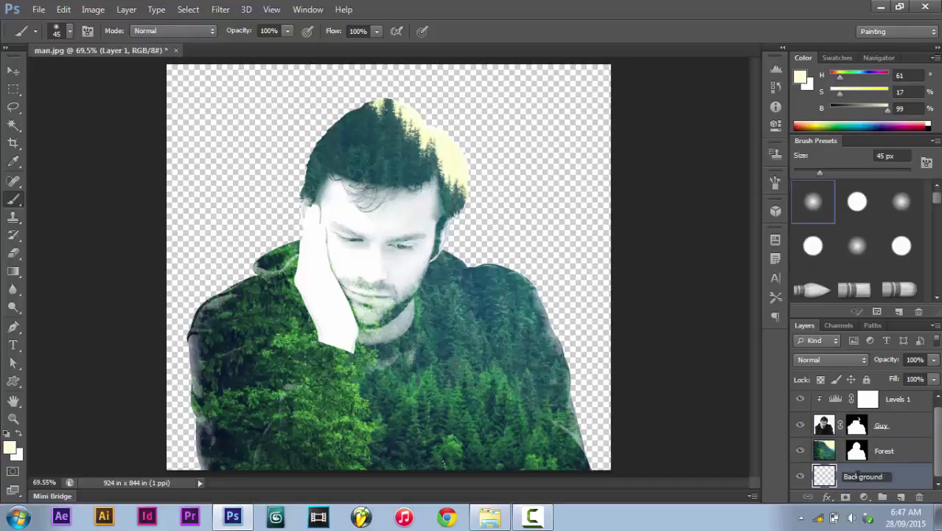
- Draw a radial foreground-to-transparent gradient in pale yellow fcfdd1 on the Background layer, from below the man's chin outward past his head
{"action": "left_click", "coordinate": [15, 272]}
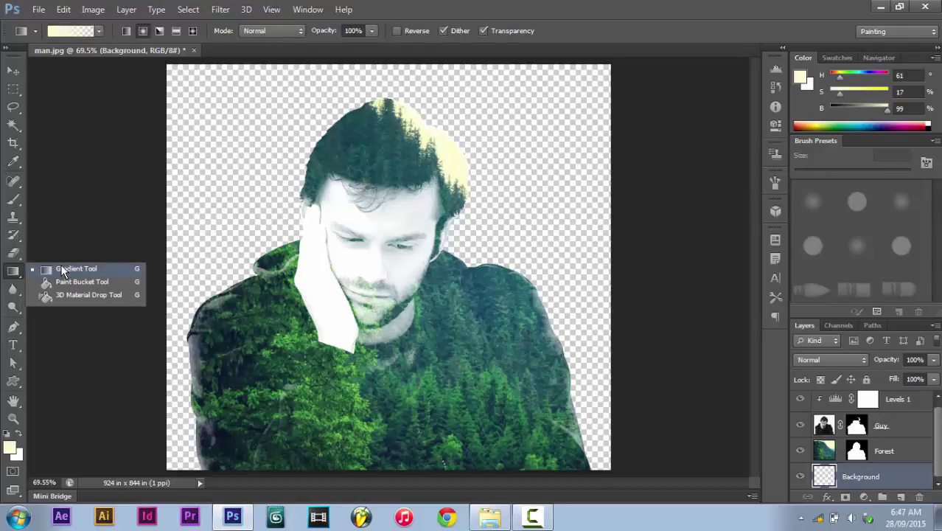
{"action": "left_click", "coordinate": [65, 268]}
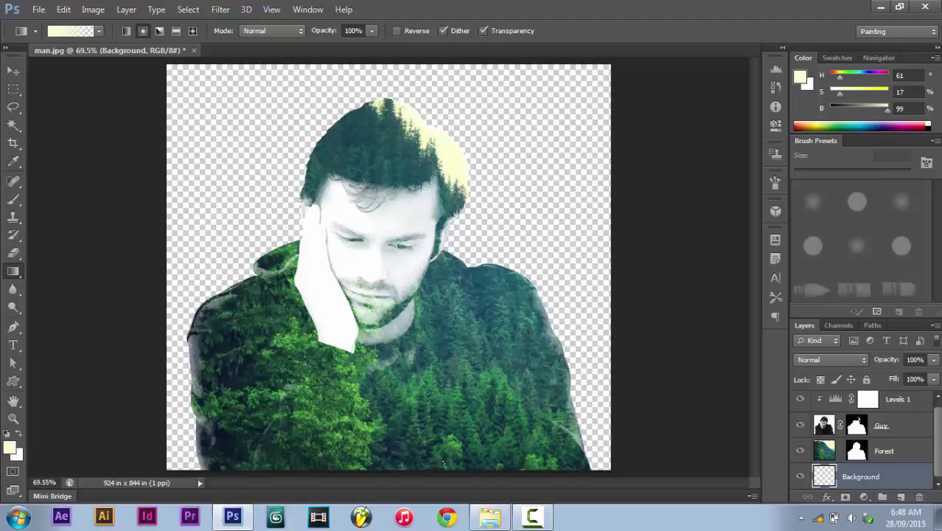
{"action": "left_click", "coordinate": [11, 448]}
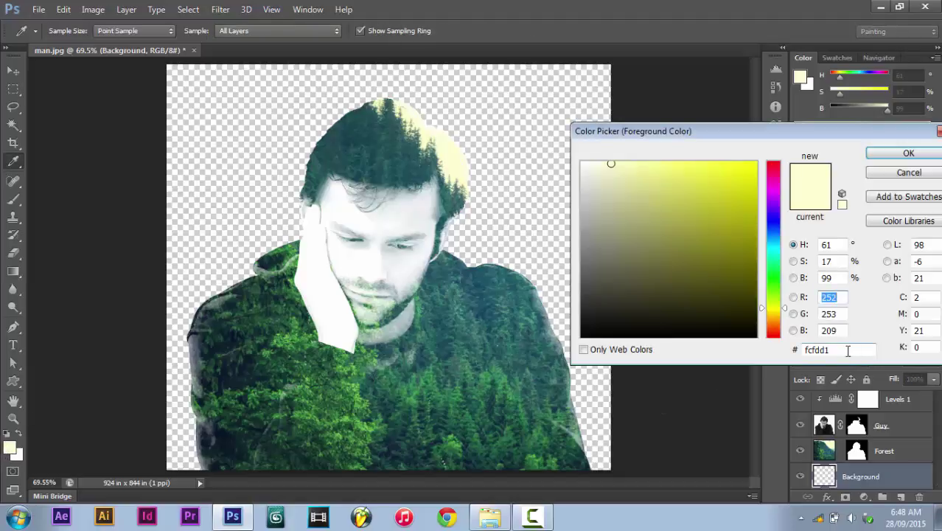
{"action": "left_click_drag", "start_coordinate": [848, 351], "coordinate": [769, 351]}
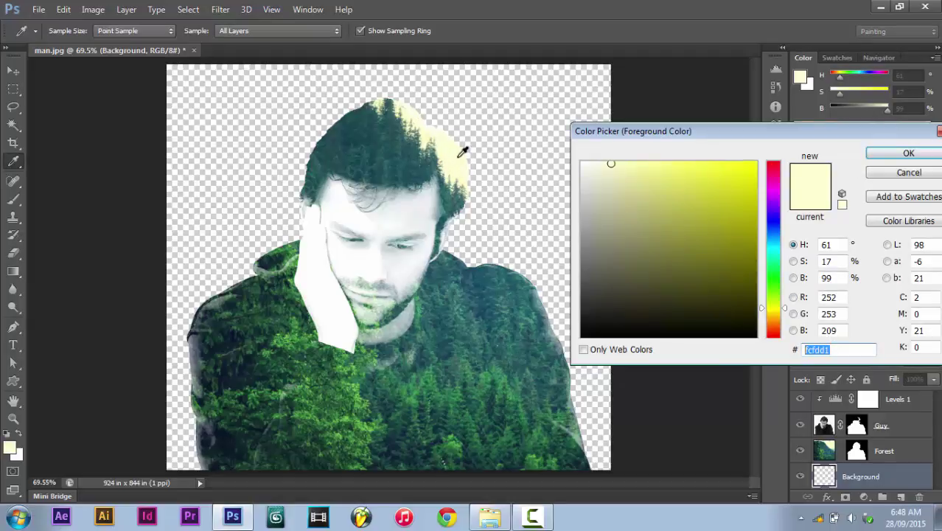
{"action": "left_click", "coordinate": [901, 175]}
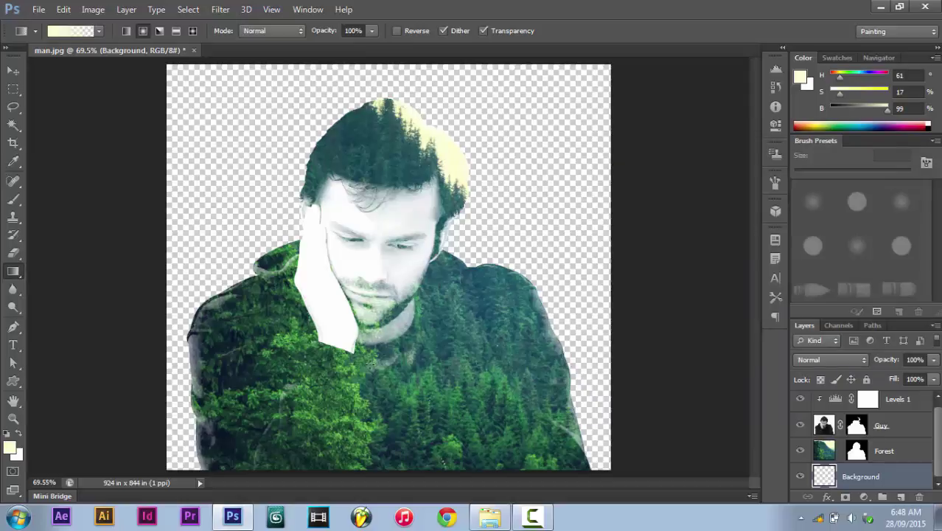
{"action": "left_click_drag", "start_coordinate": [392, 326], "coordinate": [551, 78]}
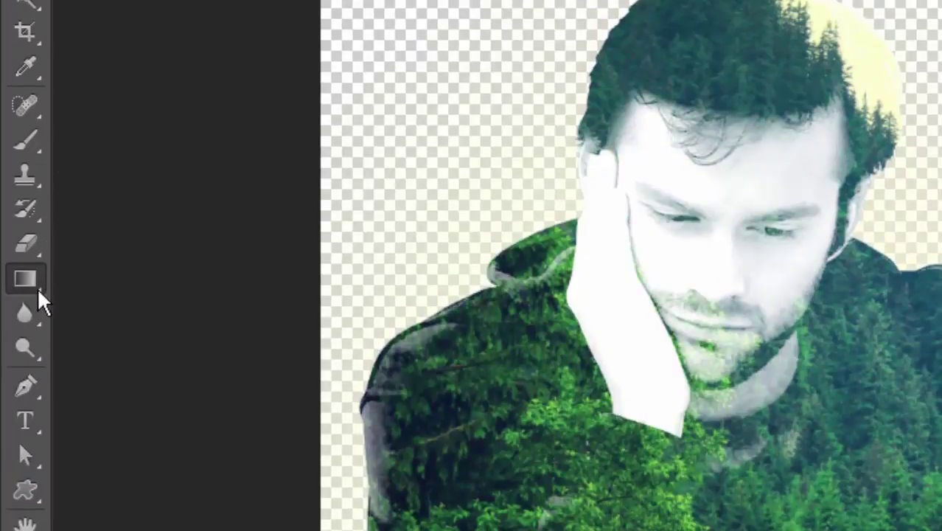
{"action": "left_click", "coordinate": [31, 284]}
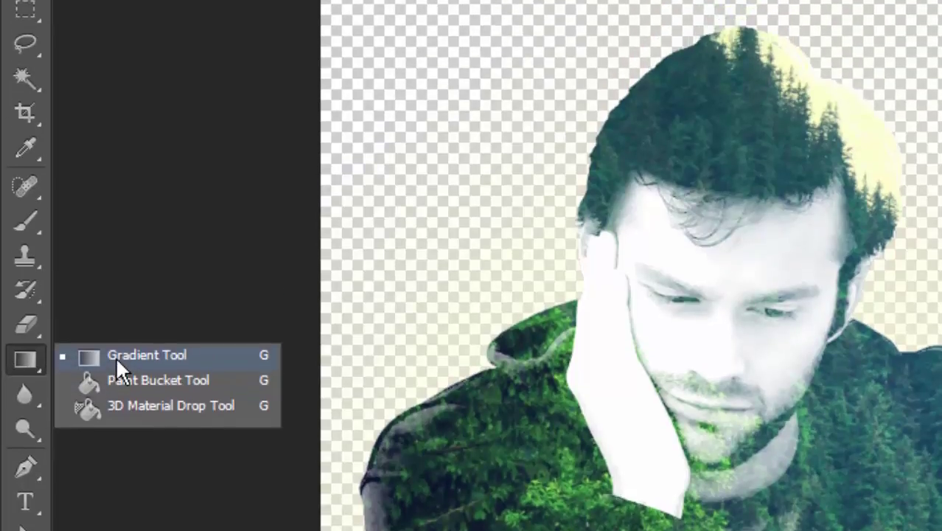
- Draw a radial foreground-to-background gradient from pale yellow to white on the Background layer, from below the man's chin outward past his head
{"action": "left_click", "coordinate": [122, 276]}
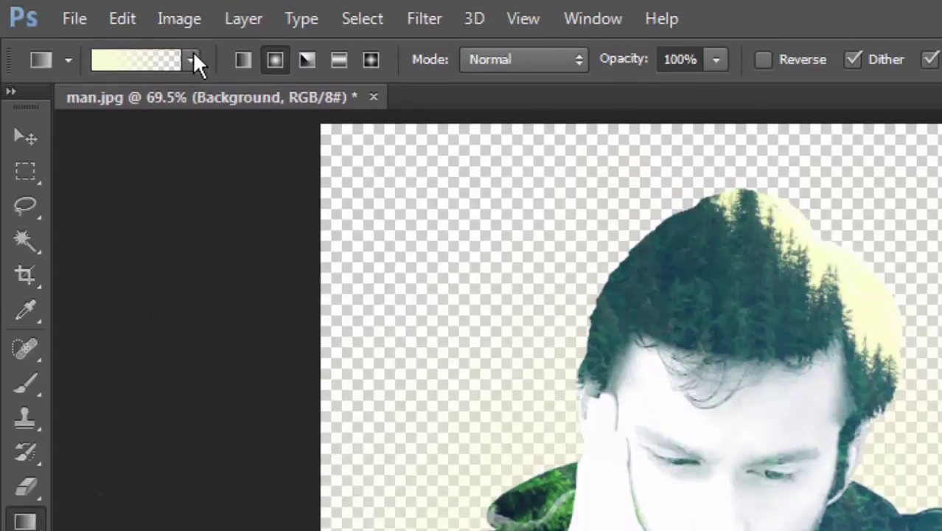
{"action": "left_click", "coordinate": [190, 19]}
{"action": "left_click", "coordinate": [53, 120]}
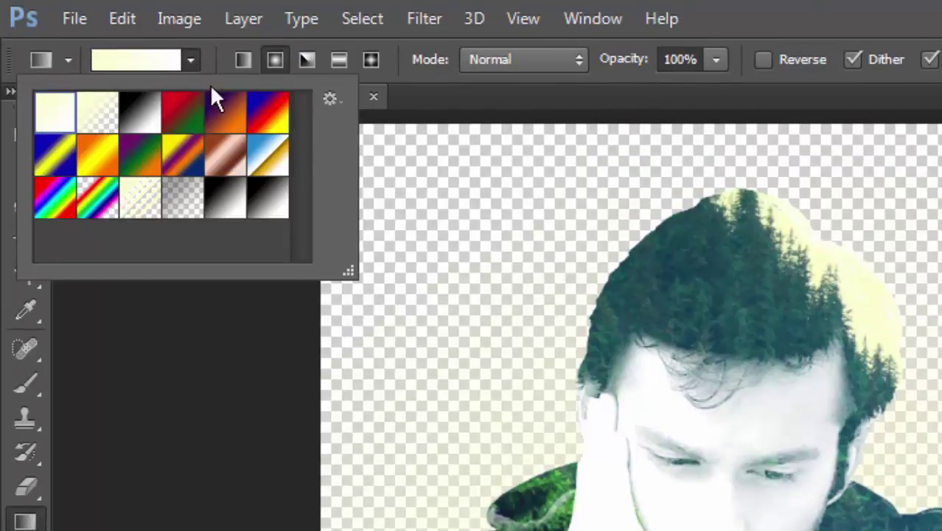
{"action": "left_click", "coordinate": [185, 59]}
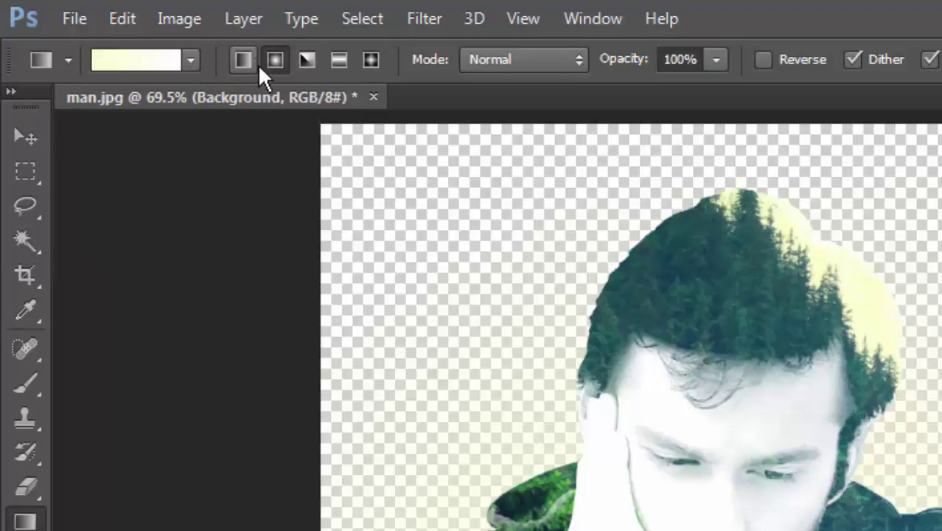
{"action": "left_click", "coordinate": [276, 59]}
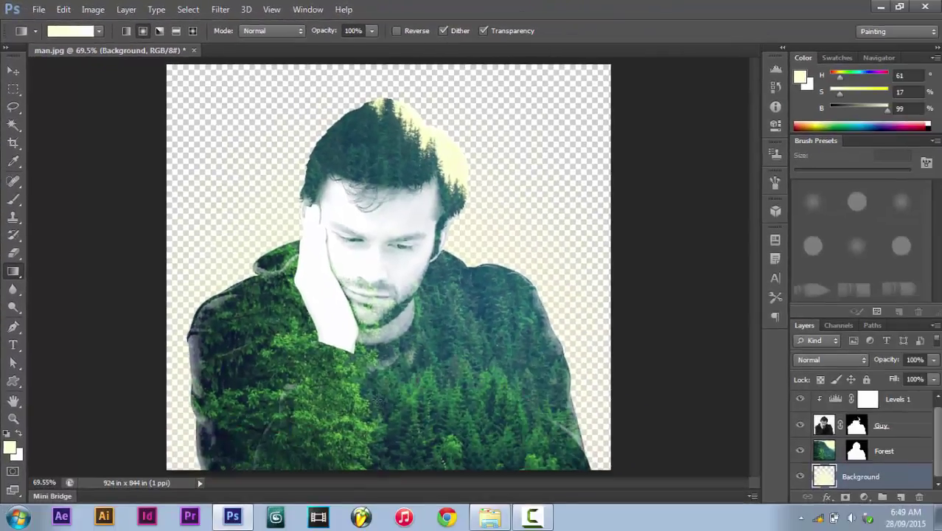
{"action": "left_click_drag", "start_coordinate": [404, 348], "coordinate": [554, 94]}
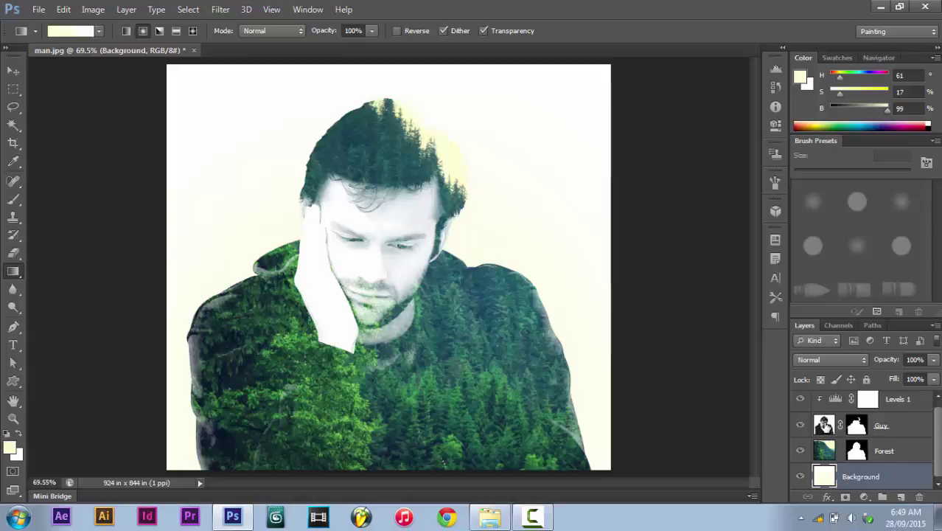
- Dodge the shoulder and hood highlights beside the man's raised hand on the Guy layer image, using a 15 px brush, Midtones range and 50% exposure
{"action": "left_click", "coordinate": [826, 426]}
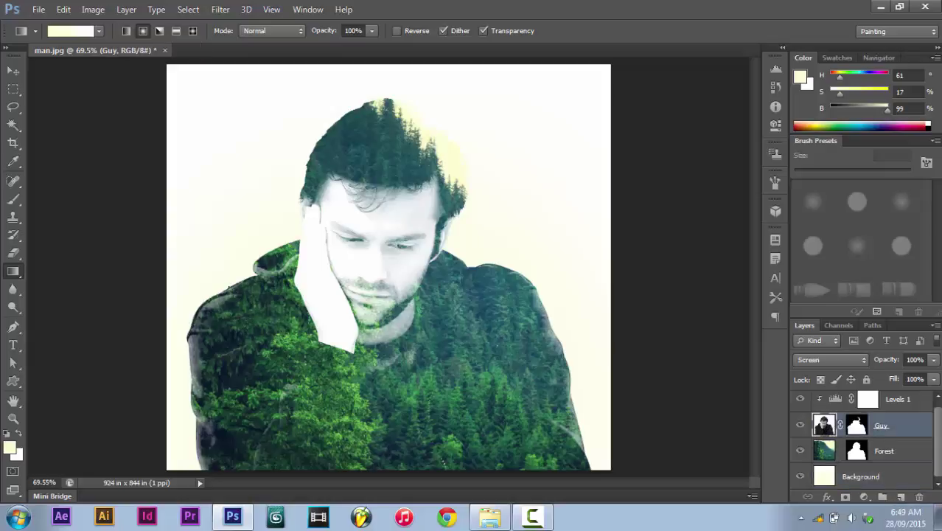
{"action": "key", "text": "z"}
{"action": "left_click_drag", "start_coordinate": [210, 295], "coordinate": [299, 320]}
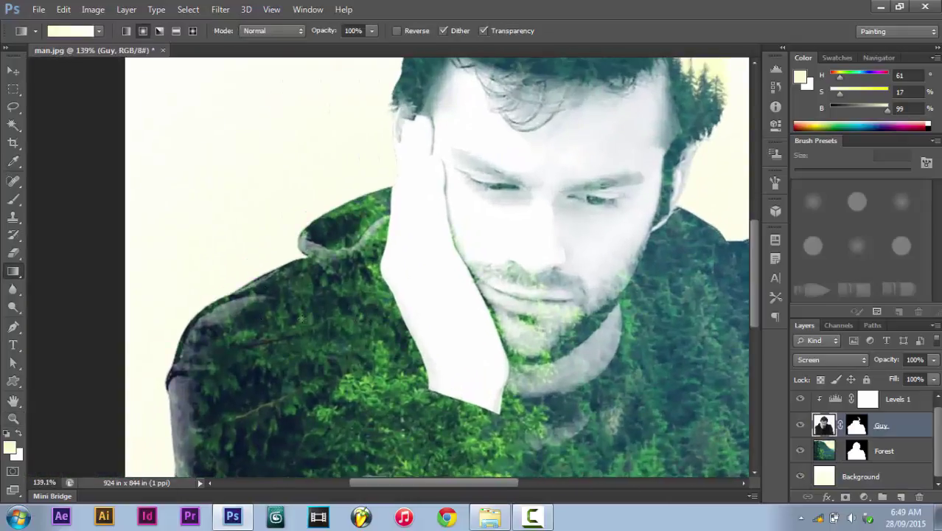
{"action": "scroll", "coordinate": [301, 318], "scroll_direction": "down", "scroll_amount": 2}
{"action": "scroll", "coordinate": [326, 216], "scroll_direction": "right", "scroll_amount": 1}
{"action": "left_click", "coordinate": [14, 289]}
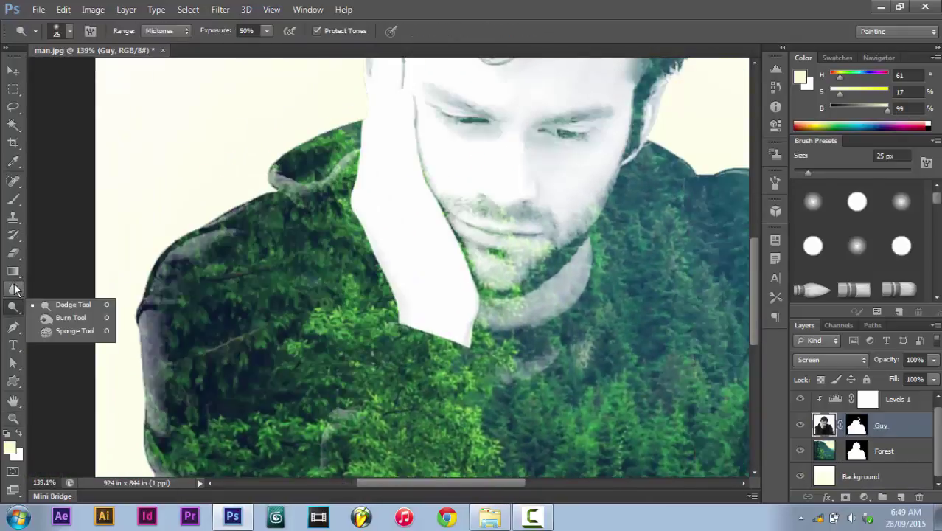
{"action": "left_click", "coordinate": [74, 303]}
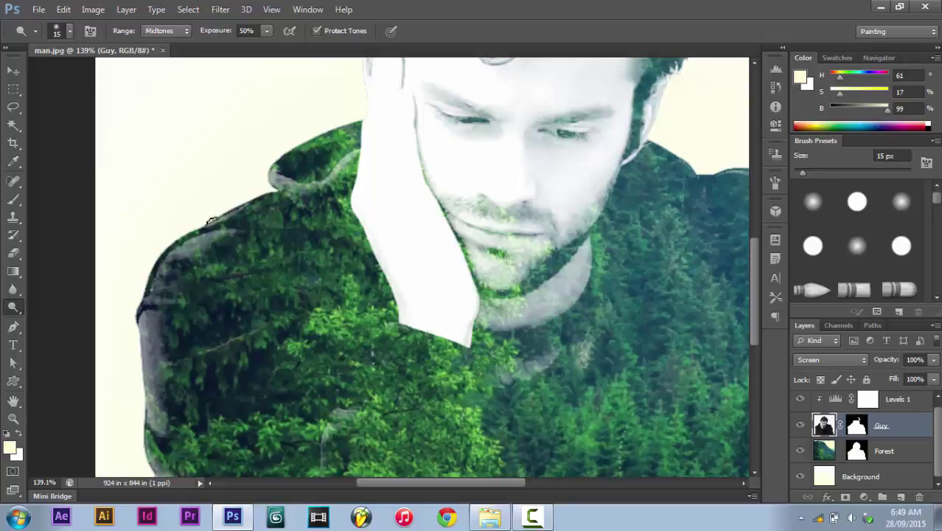
{"action": "mouse_move", "coordinate": [229, 232]}
{"action": "left_mouse_down"}
{"action": "mouse_move", "coordinate": [185, 248]}
{"action": "mouse_move", "coordinate": [178, 269]}
{"action": "mouse_move", "coordinate": [157, 280]}
{"action": "mouse_move", "coordinate": [177, 294]}
{"action": "mouse_move", "coordinate": [138, 306]}
{"action": "mouse_move", "coordinate": [172, 297]}
{"action": "mouse_move", "coordinate": [148, 308]}
{"action": "left_mouse_up"}
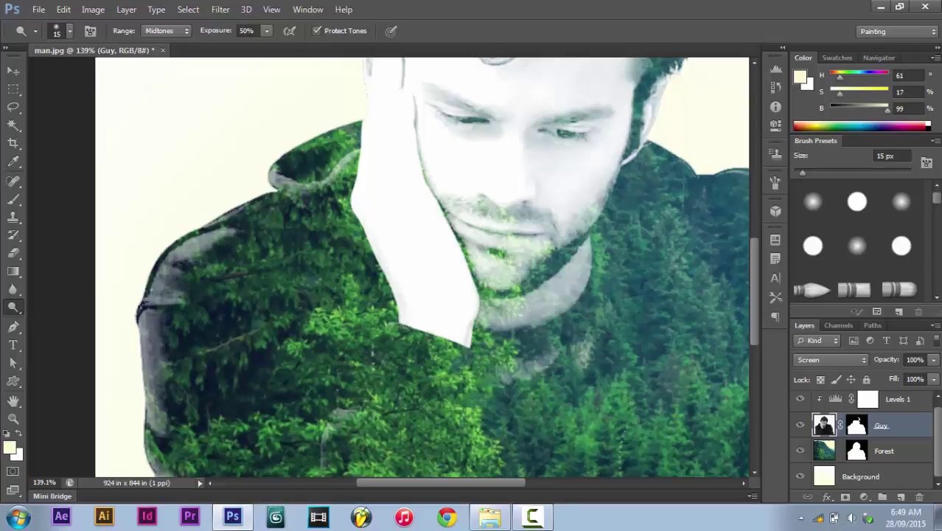
{"action": "mouse_move", "coordinate": [270, 172]}
{"action": "left_mouse_down"}
{"action": "mouse_move", "coordinate": [279, 186]}
{"action": "mouse_move", "coordinate": [314, 186]}
{"action": "mouse_move", "coordinate": [357, 152]}
{"action": "left_mouse_up"}
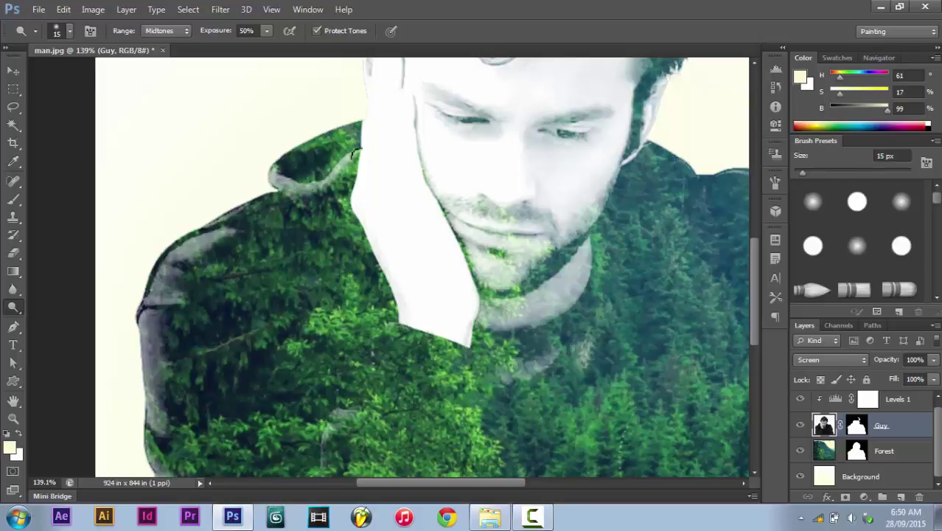
- Dodge the folds of the raised arm's sleeve and the cuff edge below the hand on the Guy layer
{"action": "left_click_drag", "start_coordinate": [290, 299], "coordinate": [344, 170]}
{"action": "mouse_move", "coordinate": [193, 181]}
{"action": "left_mouse_down"}
{"action": "mouse_move", "coordinate": [214, 298]}
{"action": "mouse_move", "coordinate": [263, 195]}
{"action": "left_mouse_up"}
{"action": "mouse_move", "coordinate": [196, 201]}
{"action": "left_mouse_down"}
{"action": "mouse_move", "coordinate": [234, 289]}
{"action": "mouse_move", "coordinate": [220, 310]}
{"action": "mouse_move", "coordinate": [325, 333]}
{"action": "mouse_move", "coordinate": [352, 247]}
{"action": "mouse_move", "coordinate": [371, 229]}
{"action": "left_mouse_up"}
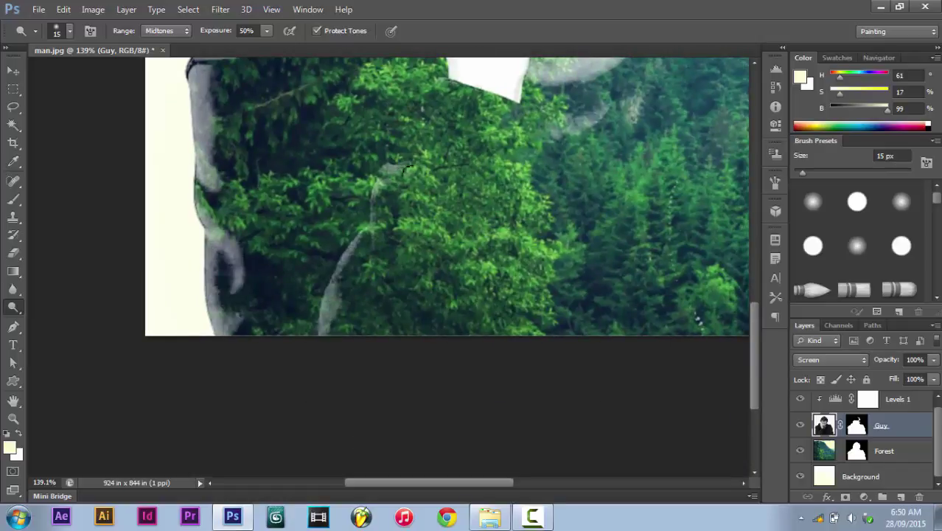
{"action": "mouse_move", "coordinate": [407, 171]}
{"action": "left_mouse_down"}
{"action": "mouse_move", "coordinate": [381, 177]}
{"action": "mouse_move", "coordinate": [374, 246]}
{"action": "mouse_move", "coordinate": [381, 174]}
{"action": "left_mouse_up"}
{"action": "left_click_drag", "start_coordinate": [441, 136], "coordinate": [346, 244]}
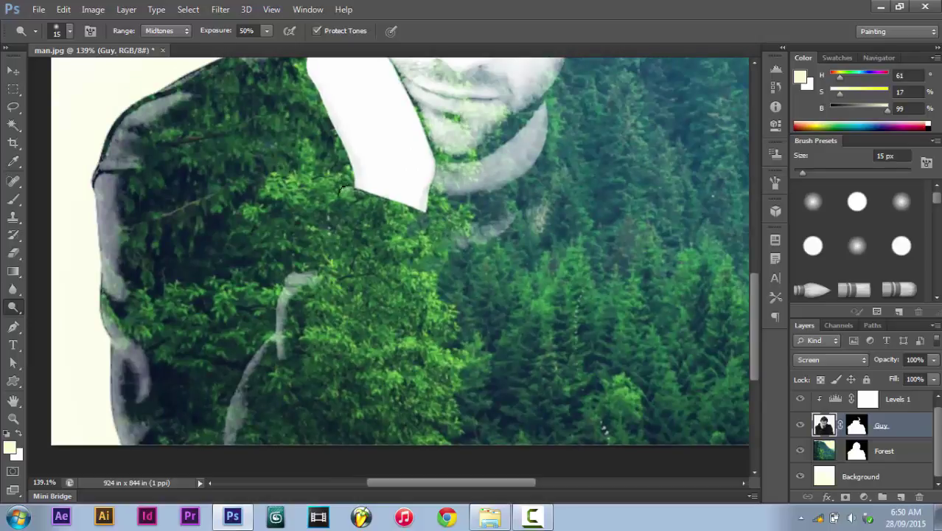
{"action": "left_click_drag", "start_coordinate": [347, 191], "coordinate": [313, 269]}
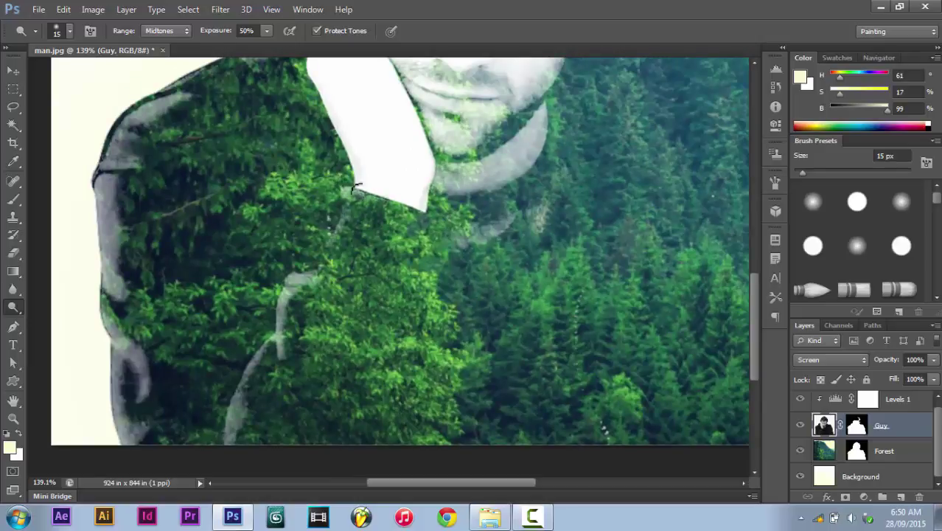
- Dodge the hoodie's zipper line and the highlights along the opposite shoulder and sleeve on the Guy layer
{"action": "left_click_drag", "start_coordinate": [634, 330], "coordinate": [382, 281]}
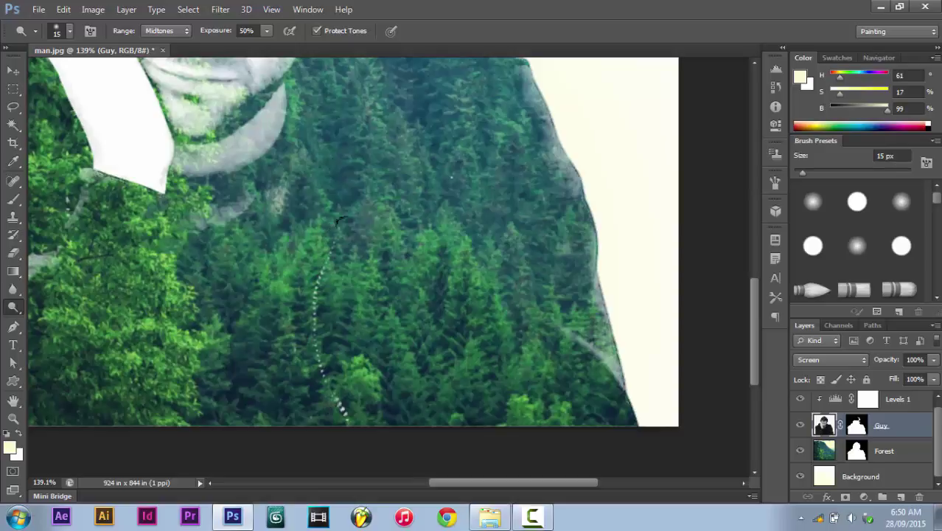
{"action": "left_click_drag", "start_coordinate": [382, 182], "coordinate": [374, 280]}
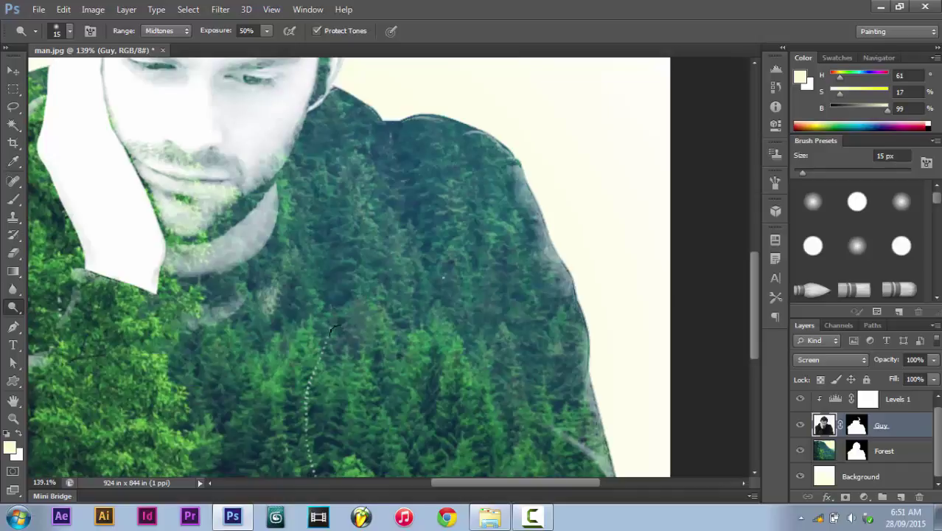
{"action": "left_click_drag", "start_coordinate": [310, 275], "coordinate": [193, 196]}
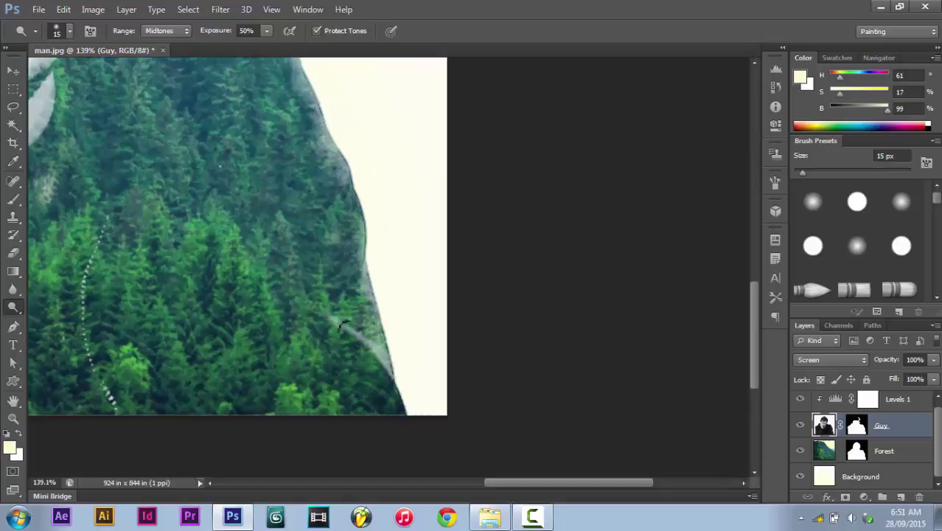
{"action": "mouse_move", "coordinate": [342, 325]}
{"action": "left_mouse_down"}
{"action": "mouse_move", "coordinate": [389, 366]}
{"action": "mouse_move", "coordinate": [368, 316]}
{"action": "mouse_move", "coordinate": [368, 266]}
{"action": "left_mouse_up"}
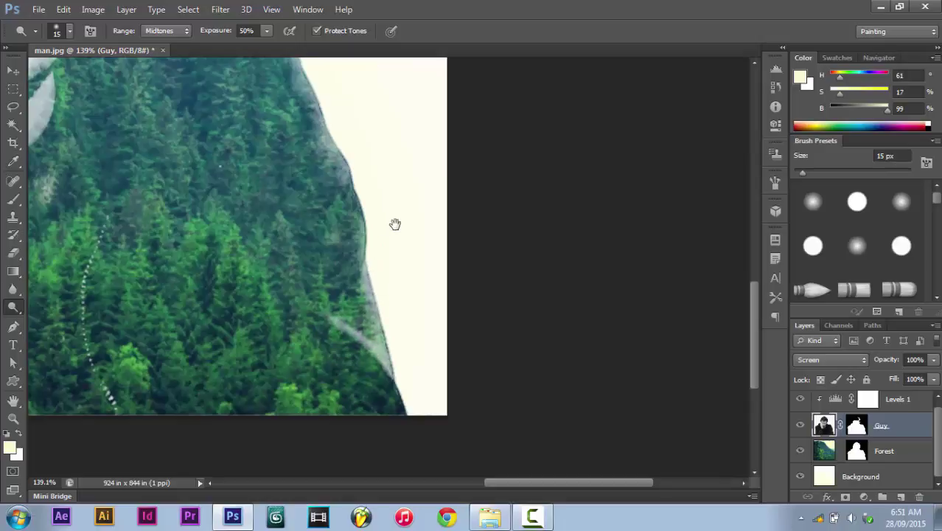
{"action": "left_click_drag", "start_coordinate": [395, 224], "coordinate": [375, 303]}
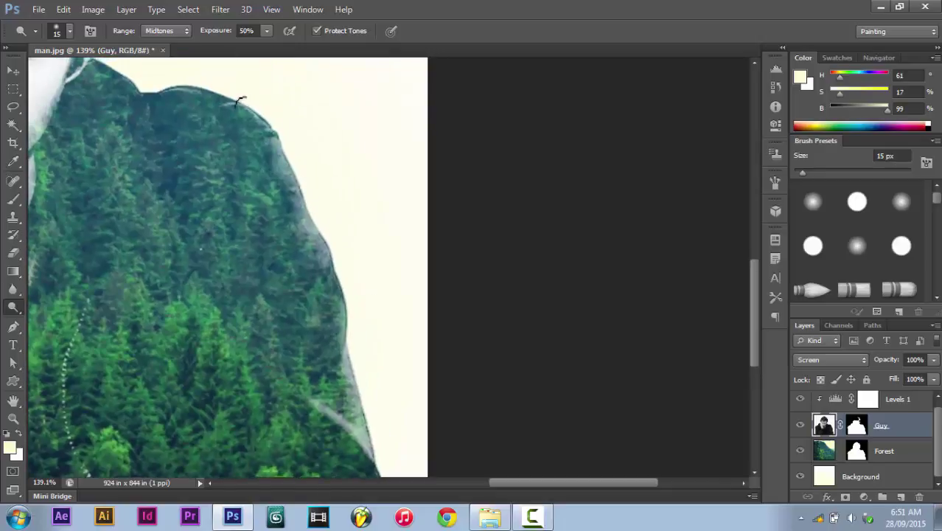
{"action": "mouse_move", "coordinate": [266, 131]}
{"action": "left_mouse_down"}
{"action": "mouse_move", "coordinate": [304, 212]}
{"action": "mouse_move", "coordinate": [344, 364]}
{"action": "left_mouse_up"}
{"action": "mouse_move", "coordinate": [239, 110]}
{"action": "left_mouse_down"}
{"action": "mouse_move", "coordinate": [182, 96]}
{"action": "mouse_move", "coordinate": [488, 163]}
{"action": "left_mouse_up"}
- Hide the Forest layer and set the Guy layer's blending mode to Normal
{"action": "left_click", "coordinate": [800, 450]}
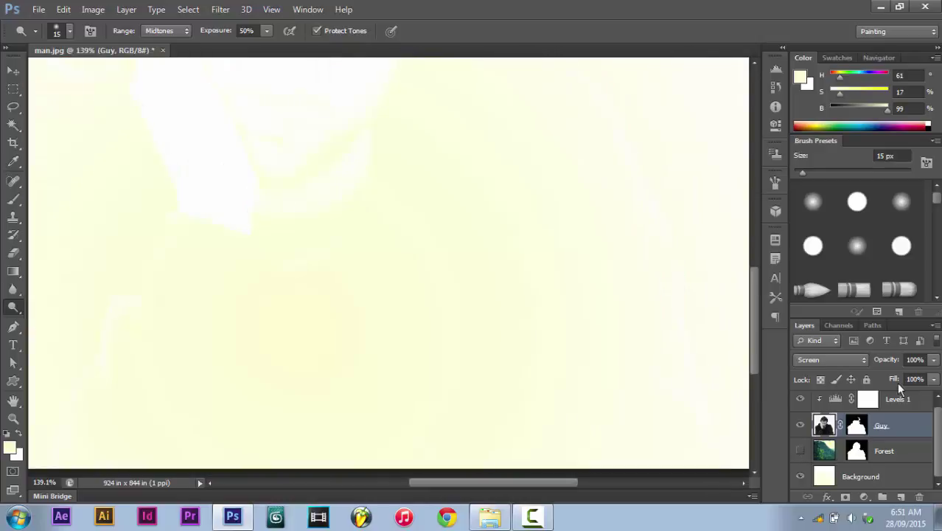
{"action": "left_click", "coordinate": [828, 359]}
{"action": "left_click", "coordinate": [811, 6]}
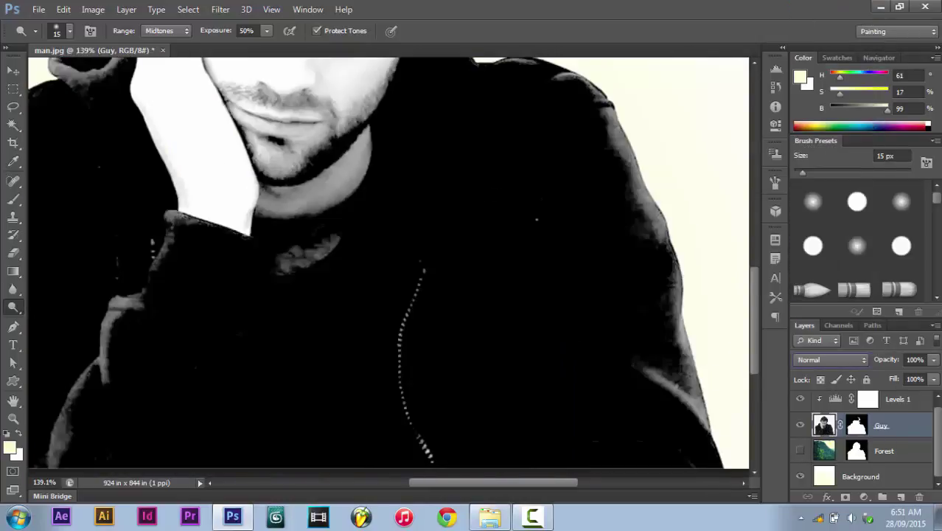
- Dodge the faint fabric creases near the hoodie's lower edge, between the zipper and the opposite sleeve, with the 15 px brush
{"action": "left_click_drag", "start_coordinate": [332, 252], "coordinate": [474, 379]}
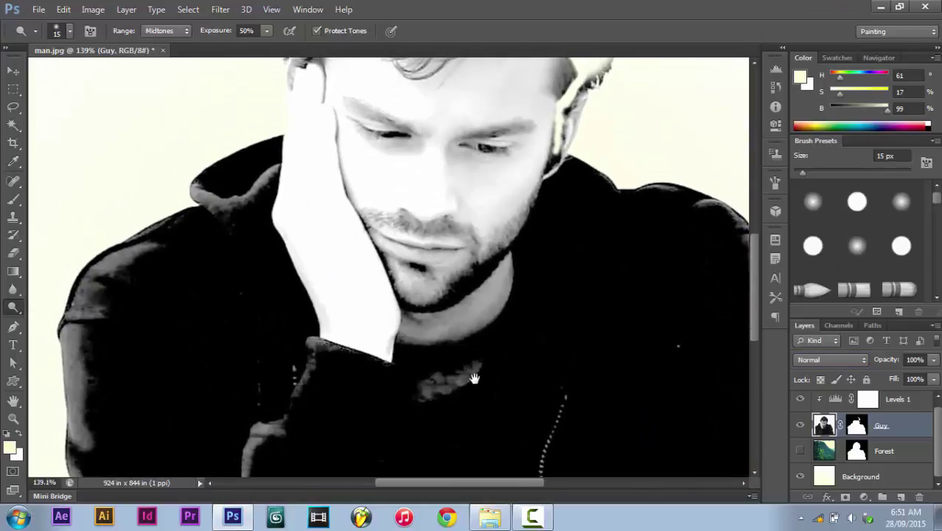
{"action": "key", "text": "ctrl+0"}
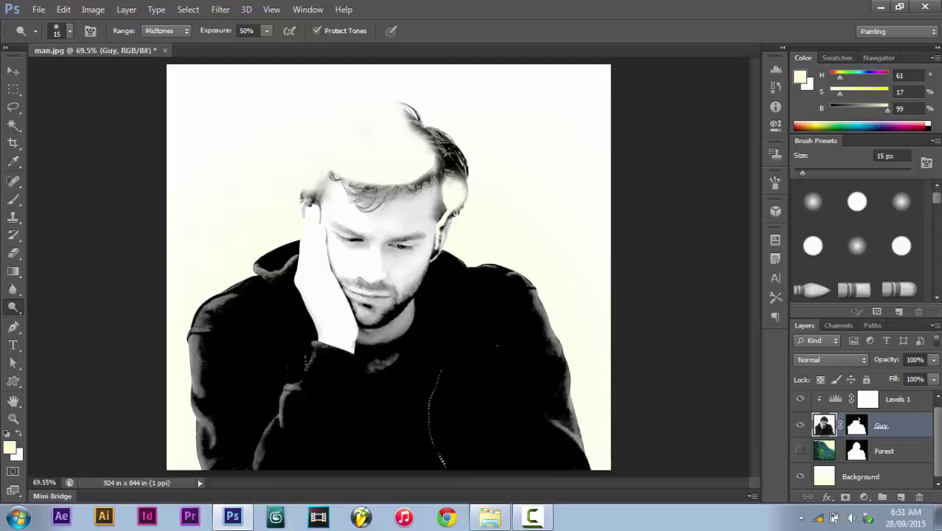
{"action": "left_click_drag", "start_coordinate": [467, 330], "coordinate": [564, 190]}
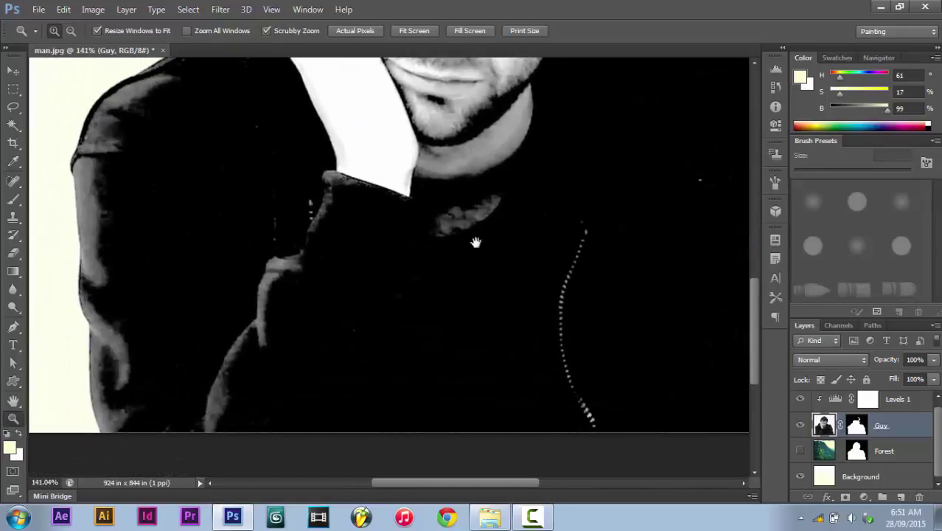
{"action": "left_click_drag", "start_coordinate": [476, 242], "coordinate": [360, 402]}
{"action": "left_click_drag", "start_coordinate": [567, 339], "coordinate": [445, 123]}
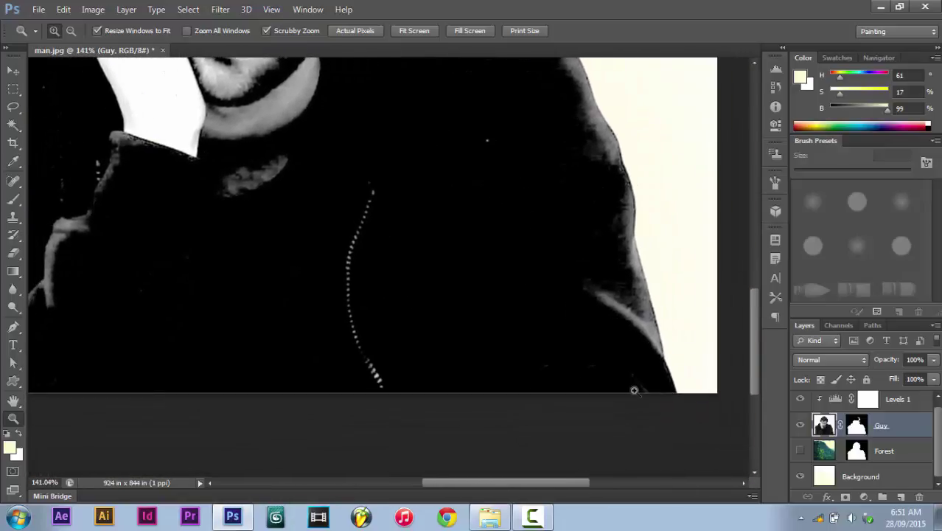
{"action": "left_click", "coordinate": [13, 307]}
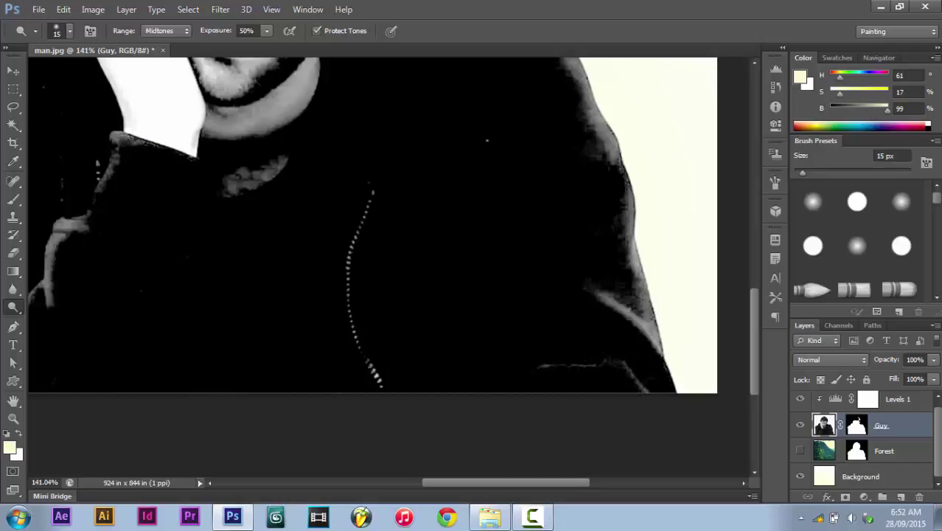
{"action": "left_click_drag", "start_coordinate": [486, 140], "coordinate": [499, 330]}
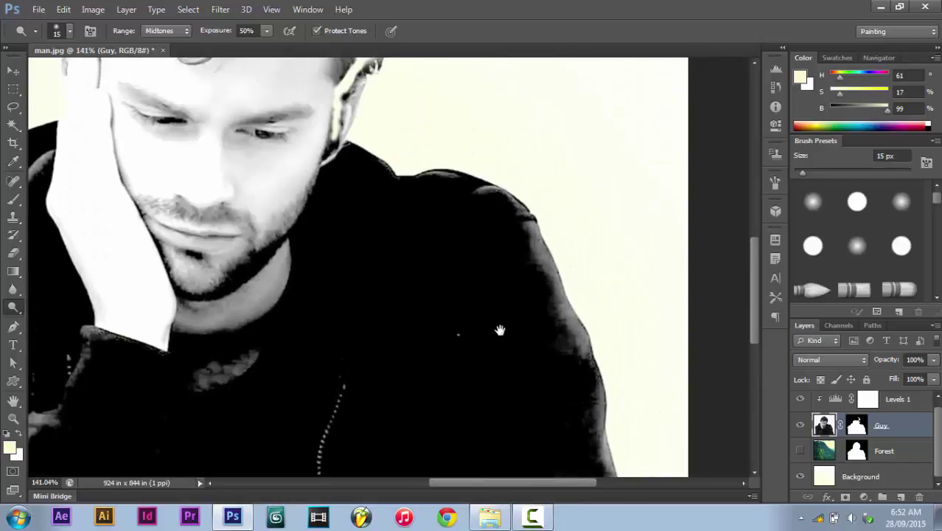
{"action": "left_click_drag", "start_coordinate": [421, 199], "coordinate": [521, 269]}
{"action": "left_click_drag", "start_coordinate": [426, 247], "coordinate": [499, 281]}
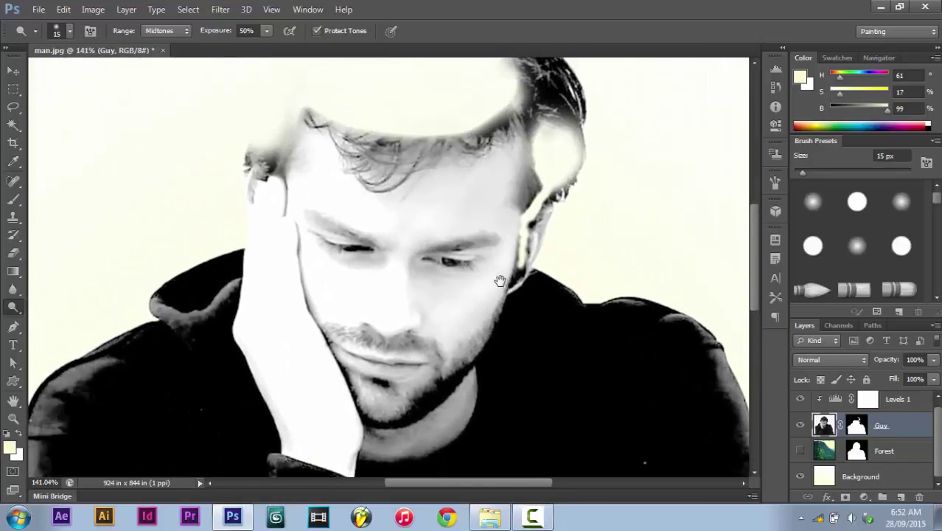
{"action": "left_click_drag", "start_coordinate": [443, 259], "coordinate": [492, 227]}
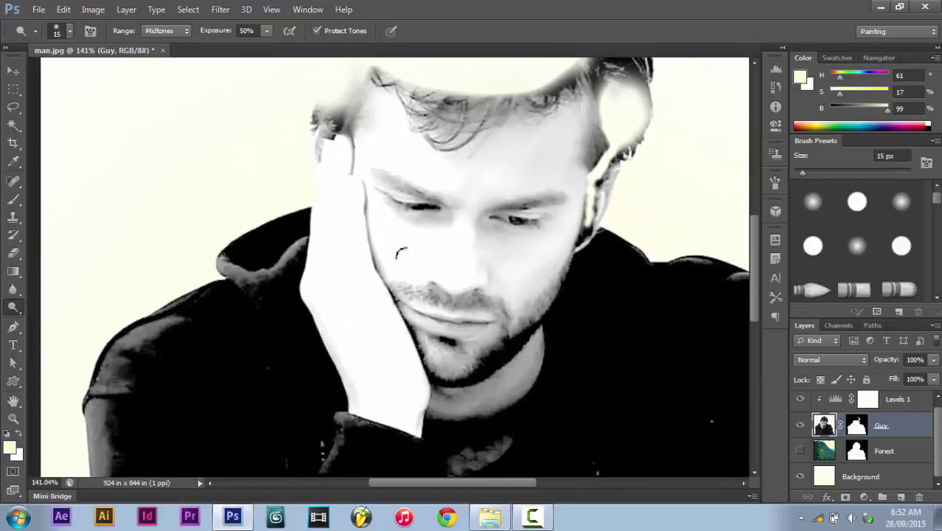
- Burn the shadows between the fingers and around the knuckles of the raised hand with a 15 px brush, Midtones range and 50% exposure
{"action": "left_click", "coordinate": [18, 311]}
{"action": "left_click", "coordinate": [72, 318]}
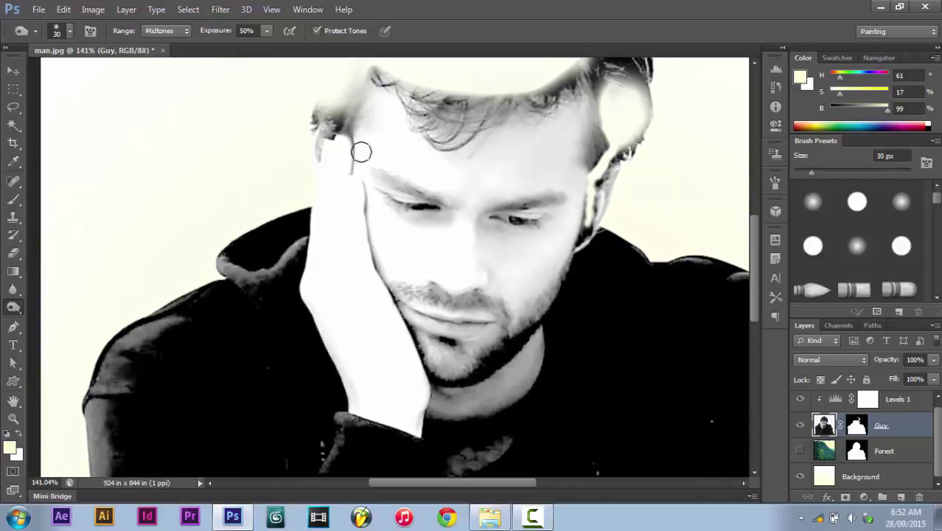
{"action": "key", "text": "bracketleft"}
{"action": "key", "text": "bracketleft"}
{"action": "key", "text": "bracketleft"}
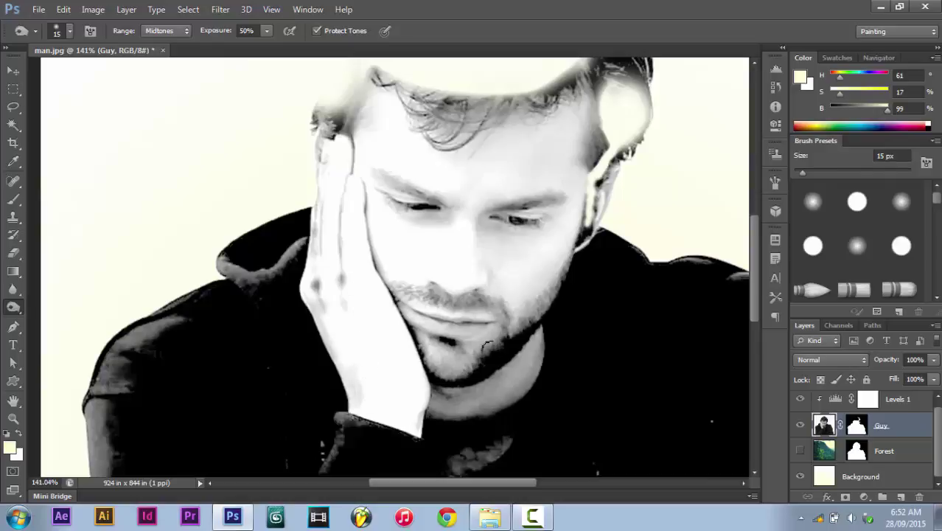
{"action": "left_click_drag", "start_coordinate": [485, 359], "coordinate": [402, 408]}
- Make the Forest layer visible again beneath the Guy layer
{"action": "left_click_drag", "start_coordinate": [422, 315], "coordinate": [349, 383]}
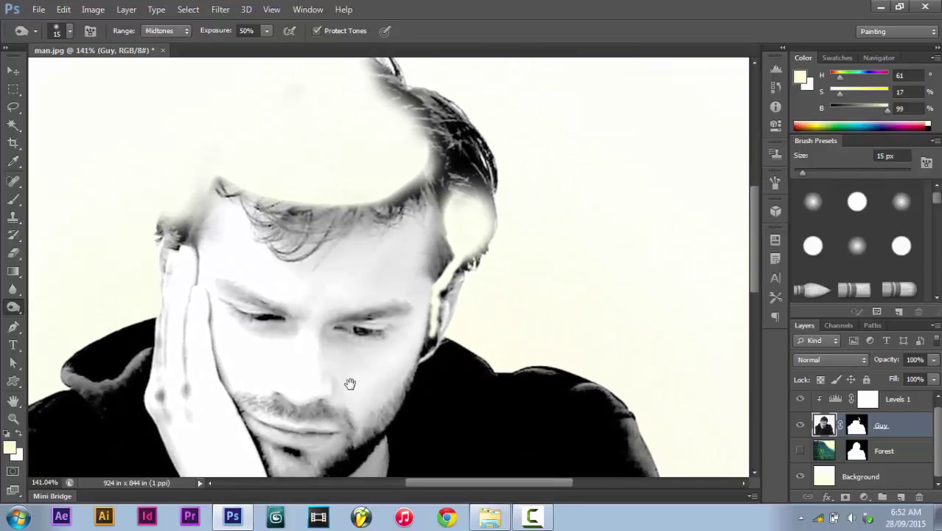
{"action": "left_click_drag", "start_coordinate": [411, 263], "coordinate": [485, 202]}
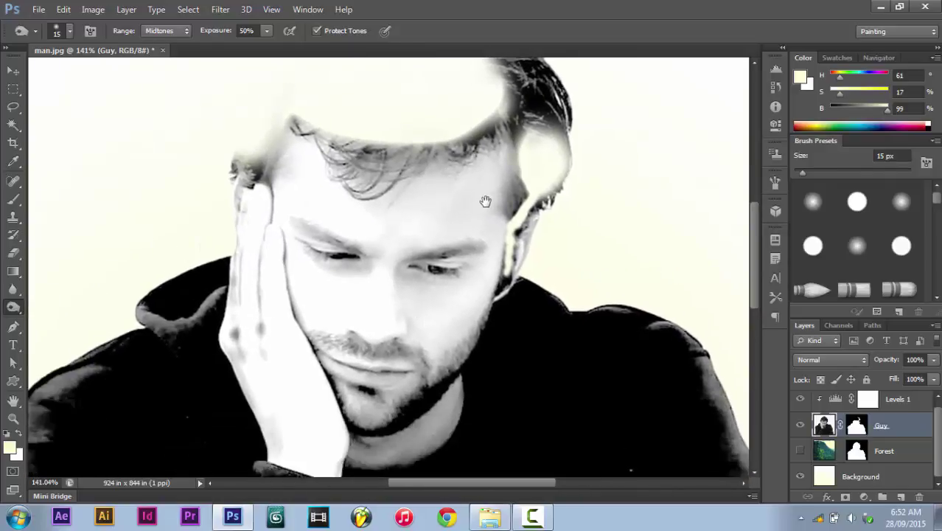
{"action": "key", "text": "ctrl+0"}
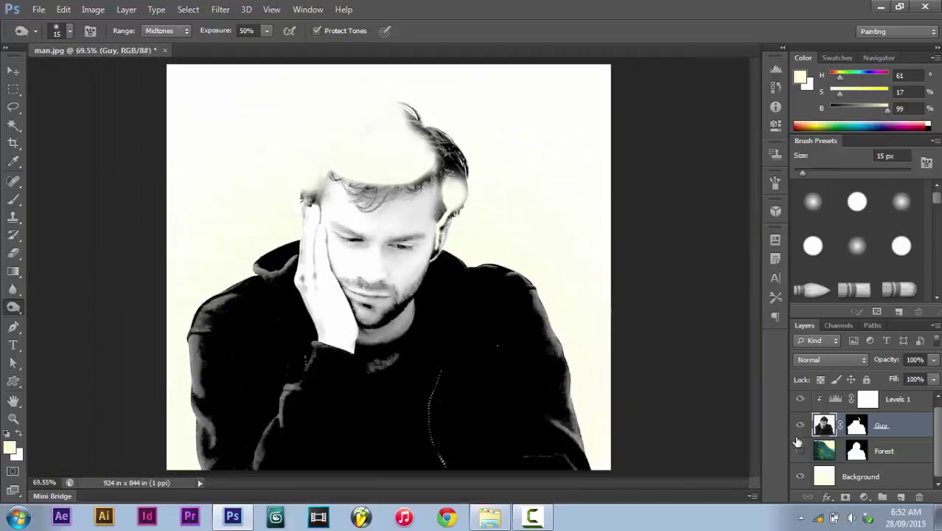
{"action": "left_click", "coordinate": [800, 452]}
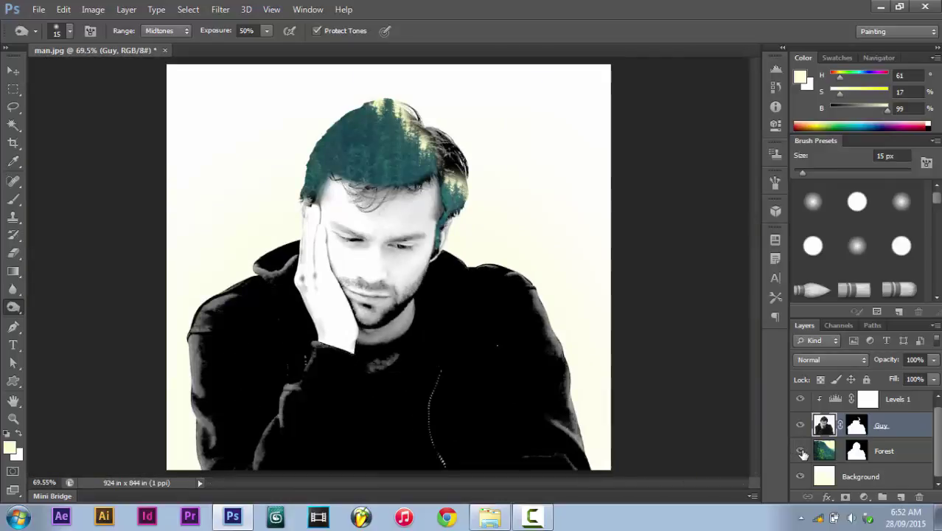
- Set the Guy layer's blending mode to Screen
{"action": "left_click", "coordinate": [834, 362]}
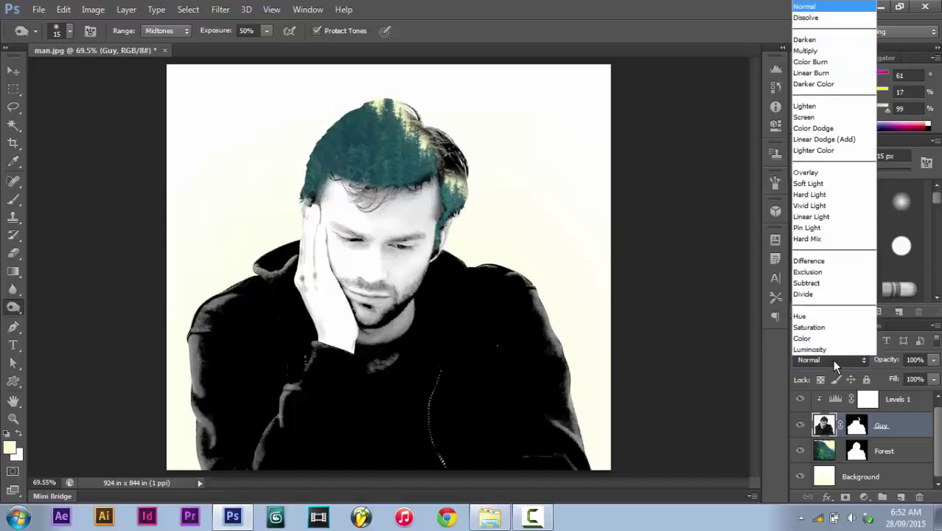
{"action": "left_click", "coordinate": [805, 118]}
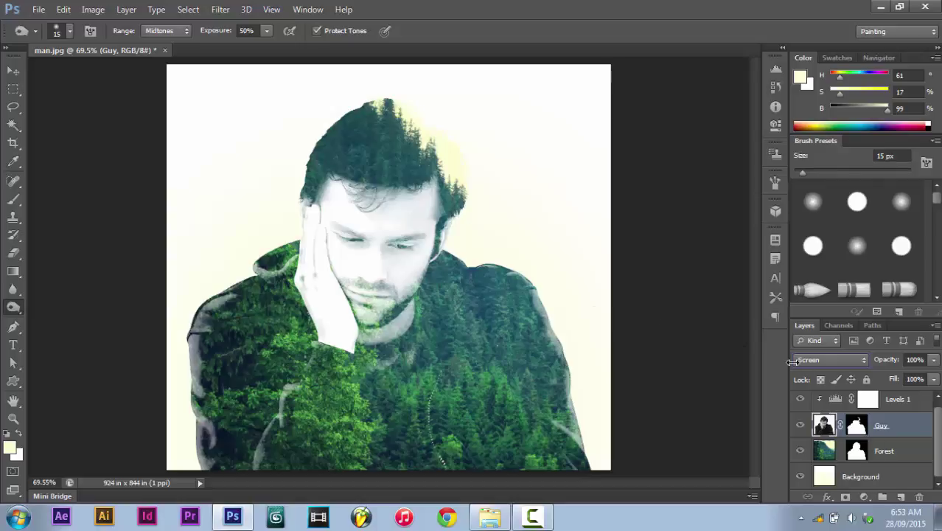
- Darken the composite's shadows with a Curves adjustment layer above Levels 1, and set that layer's opacity to 75%
{"action": "left_click", "coordinate": [887, 406]}
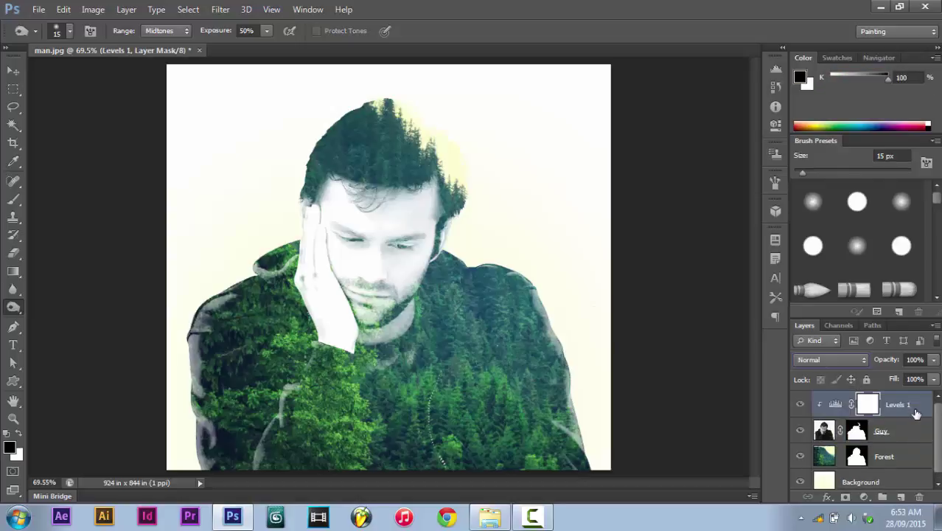
{"action": "left_click", "coordinate": [864, 498]}
{"action": "left_click", "coordinate": [871, 283]}
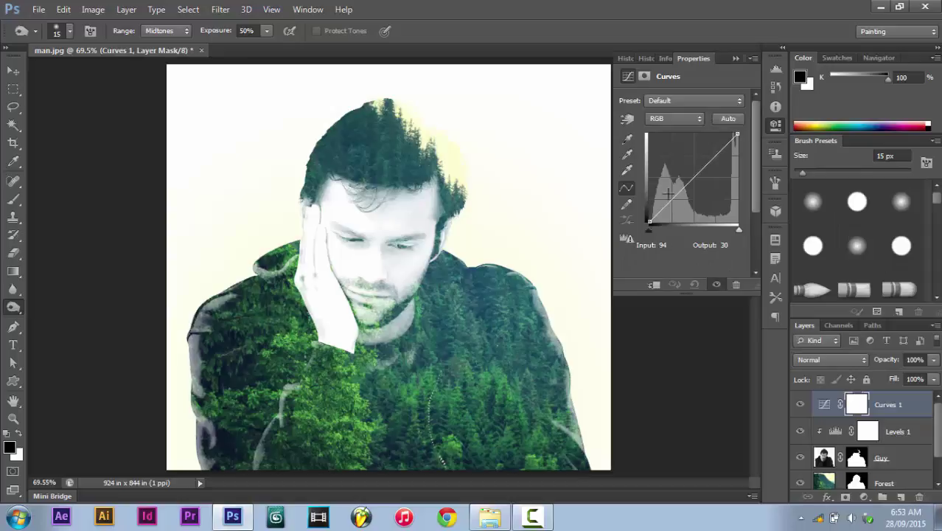
{"action": "left_click_drag", "start_coordinate": [671, 199], "coordinate": [676, 210]}
{"action": "left_click_drag", "start_coordinate": [709, 170], "coordinate": [691, 187]}
{"action": "left_click", "coordinate": [737, 59]}
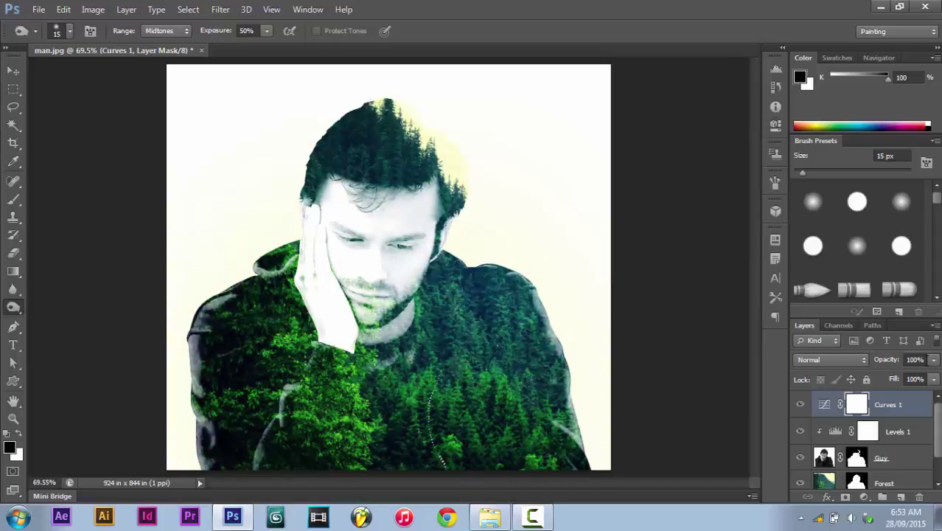
{"action": "left_click", "coordinate": [934, 379]}
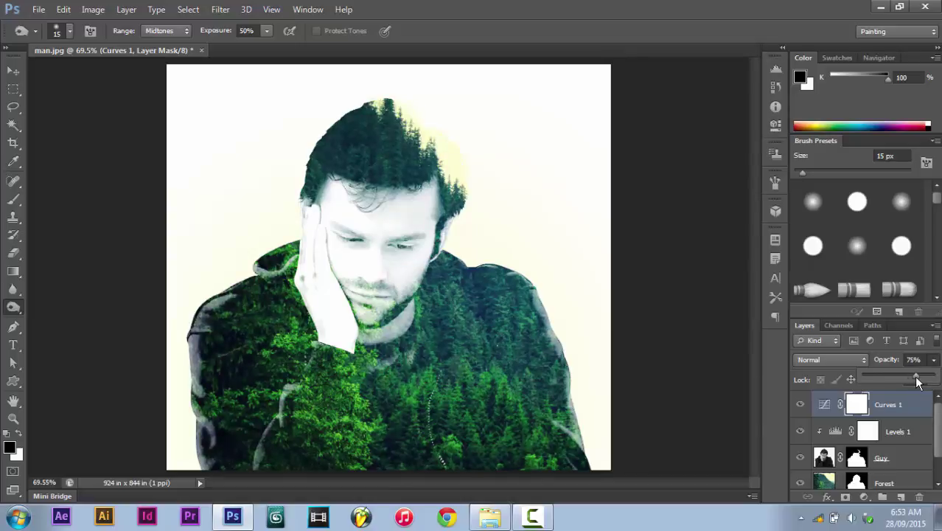
{"action": "left_click", "coordinate": [918, 374]}
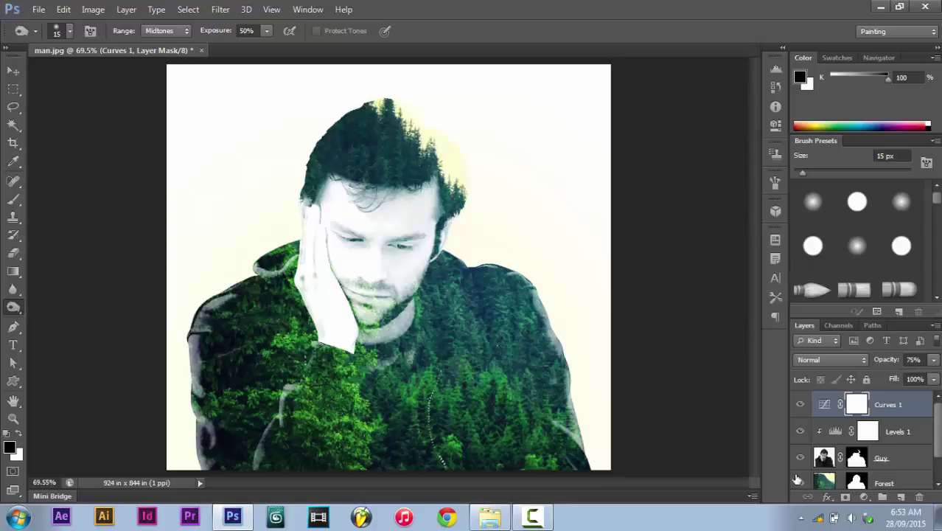
- Fill the Background layer with pale yellow fbfacc, sampled from the sky area beside the hair, using the Paint Bucket
{"action": "key", "text": "alt+comma"}
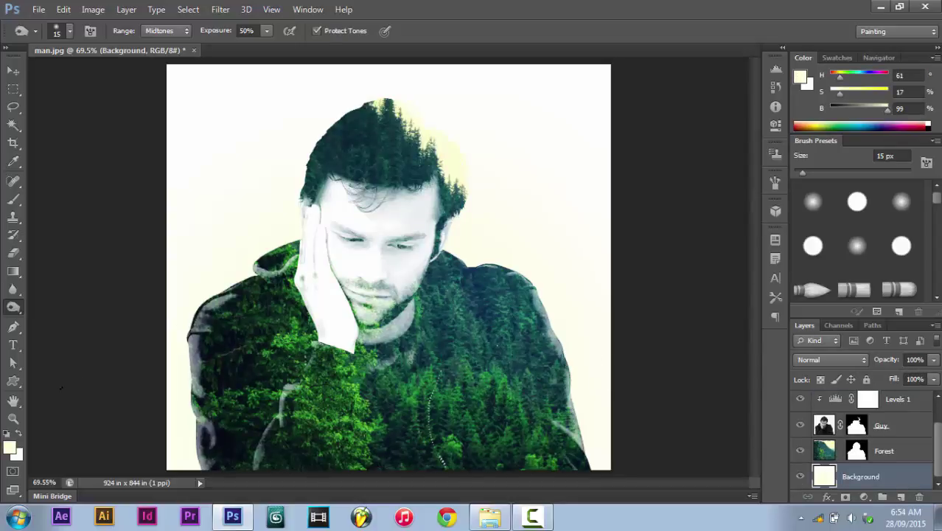
{"action": "left_click", "coordinate": [14, 273]}
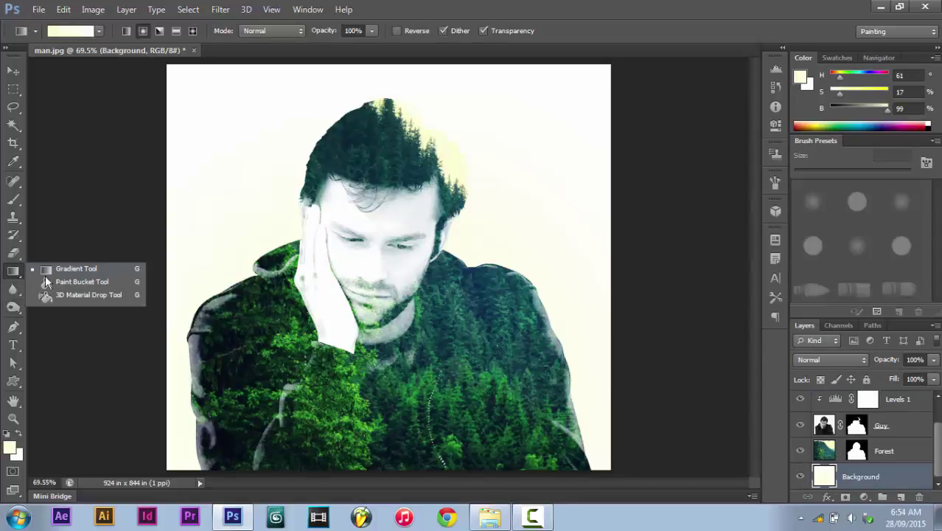
{"action": "left_click", "coordinate": [58, 283]}
{"action": "left_click", "coordinate": [9, 448]}
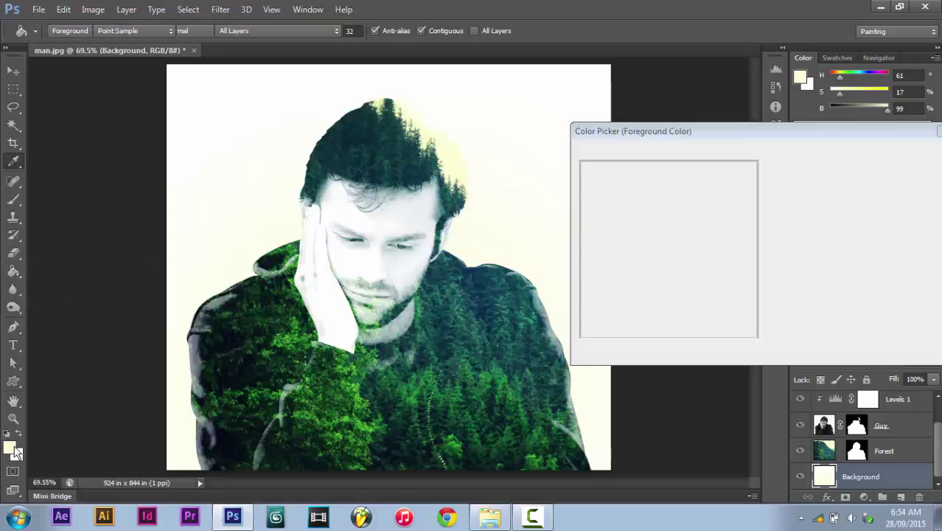
{"action": "left_click", "coordinate": [452, 158]}
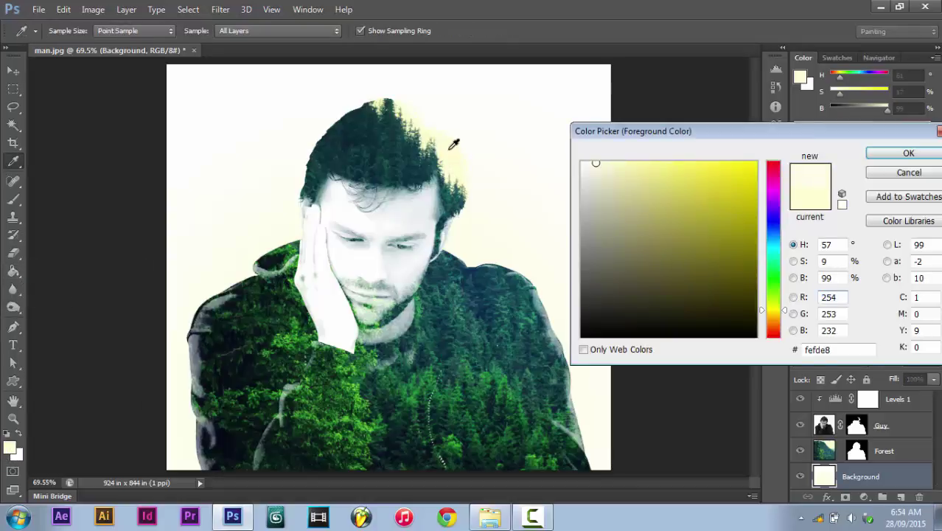
{"action": "left_click", "coordinate": [453, 154]}
{"action": "left_click_drag", "start_coordinate": [453, 146], "coordinate": [426, 135]}
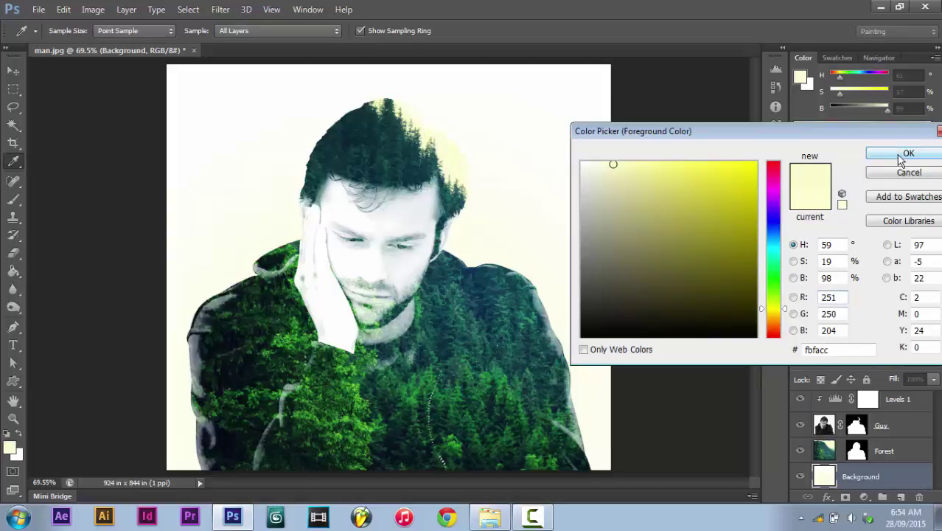
{"action": "left_click", "coordinate": [908, 152]}
{"action": "key", "text": "g"}
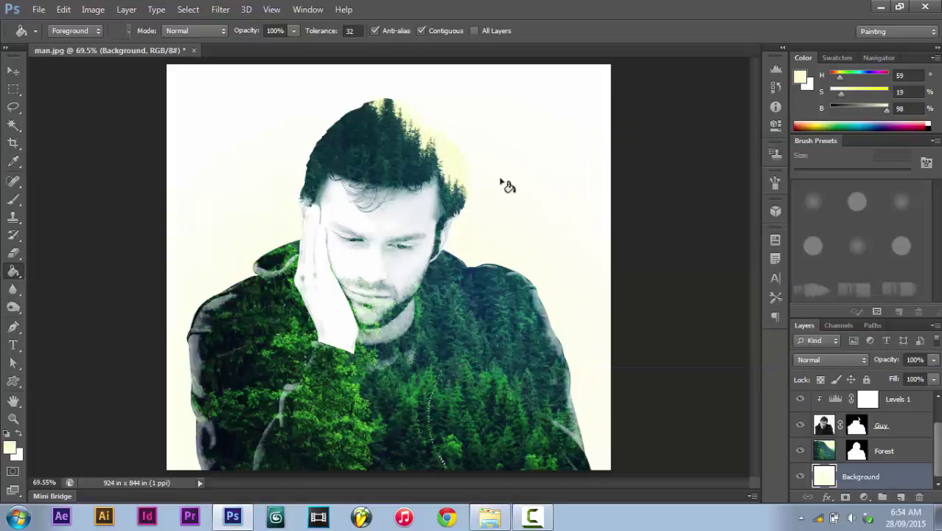
{"action": "left_click", "coordinate": [505, 177]}
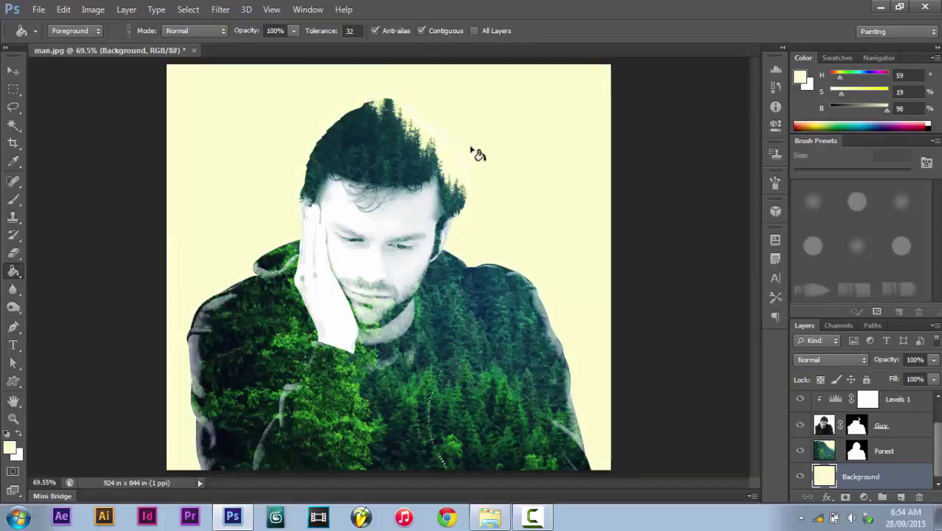
- Paint black on the Guy layer's mask with a 45 px brush to hide the whitish hair outline beside the treetops
{"action": "key", "text": "z"}
{"action": "mouse_move", "coordinate": [497, 173]}
{"action": "left_mouse_down"}
{"action": "mouse_move", "coordinate": [535, 200]}
{"action": "mouse_move", "coordinate": [501, 267]}
{"action": "left_mouse_up"}
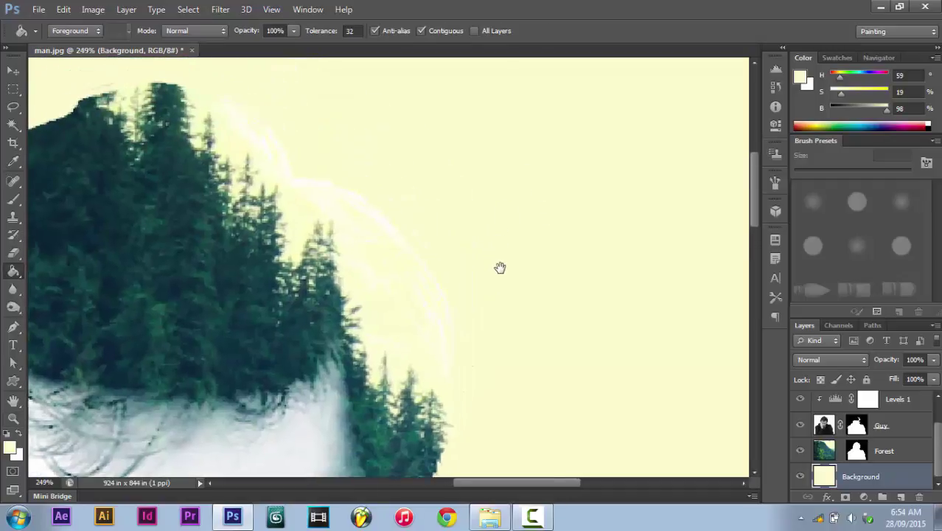
{"action": "left_click", "coordinate": [857, 425]}
{"action": "key", "text": "b"}
{"action": "mouse_move", "coordinate": [415, 254]}
{"action": "left_mouse_down"}
{"action": "mouse_move", "coordinate": [432, 318]}
{"action": "mouse_move", "coordinate": [390, 216]}
{"action": "mouse_move", "coordinate": [353, 186]}
{"action": "left_mouse_up"}
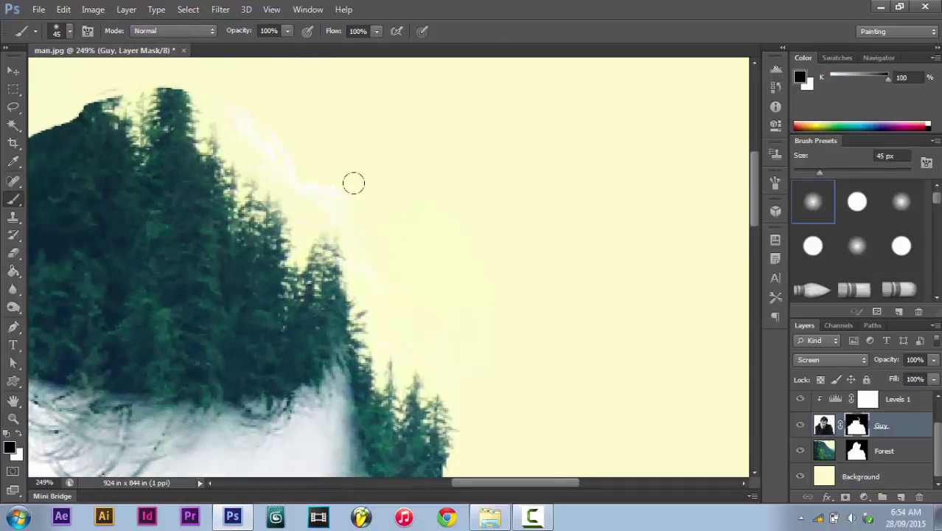
{"action": "mouse_move", "coordinate": [301, 148]}
{"action": "left_mouse_down"}
{"action": "mouse_move", "coordinate": [276, 120]}
{"action": "mouse_move", "coordinate": [251, 127]}
{"action": "left_mouse_up"}
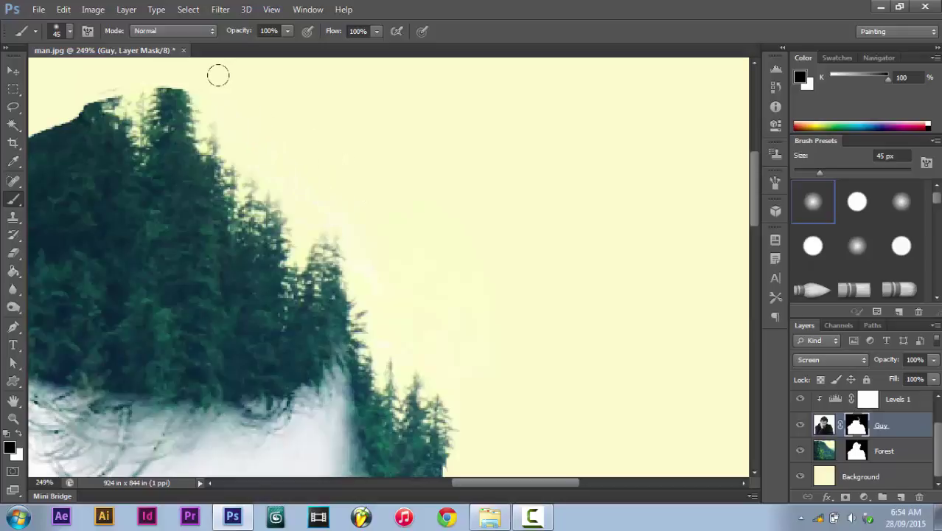
- Reveal the cut-off treetops at the crown by painting white on the Forest layer's mask with a 15 px brush
{"action": "left_click_drag", "start_coordinate": [484, 242], "coordinate": [622, 271]}
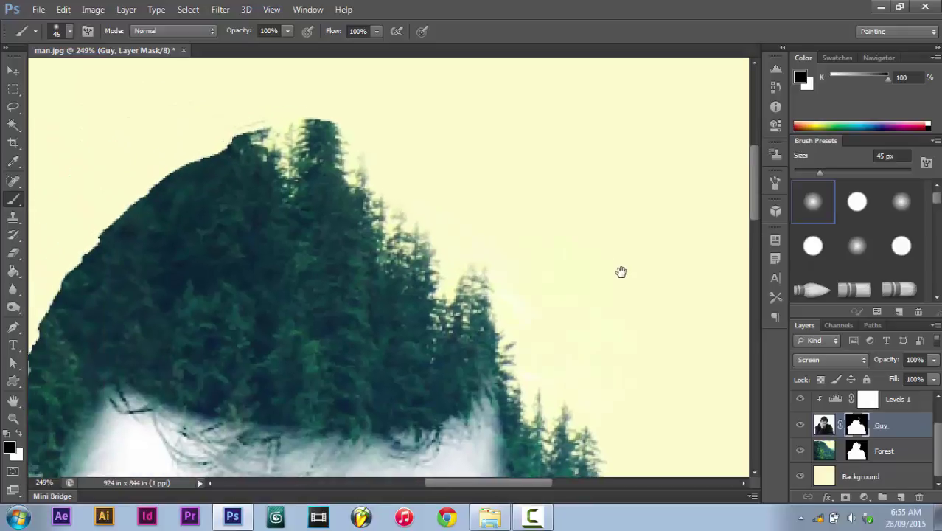
{"action": "left_click", "coordinate": [859, 452]}
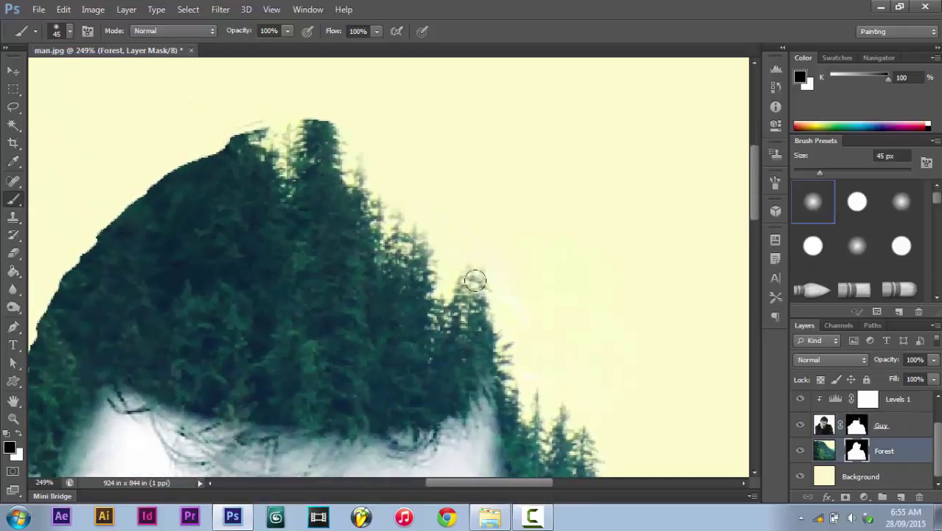
{"action": "key", "text": "x"}
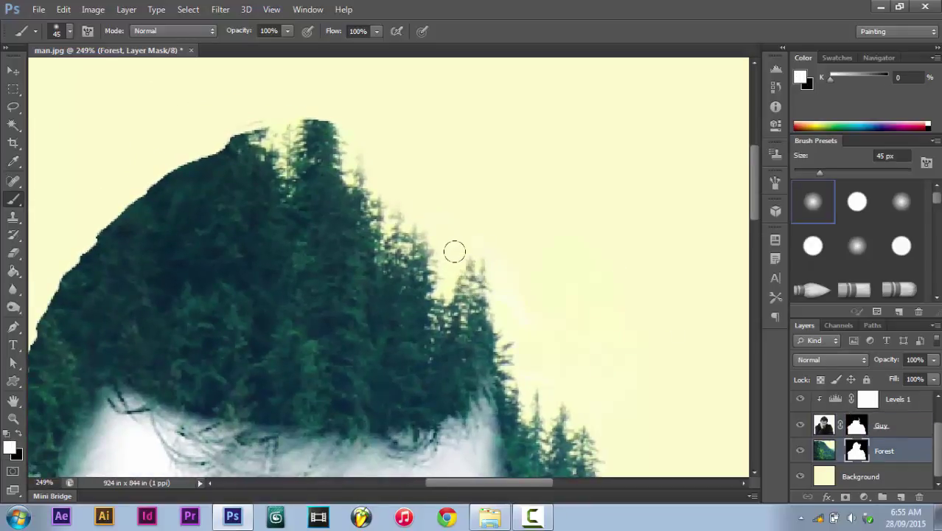
{"action": "left_click_drag", "start_coordinate": [299, 196], "coordinate": [359, 278]}
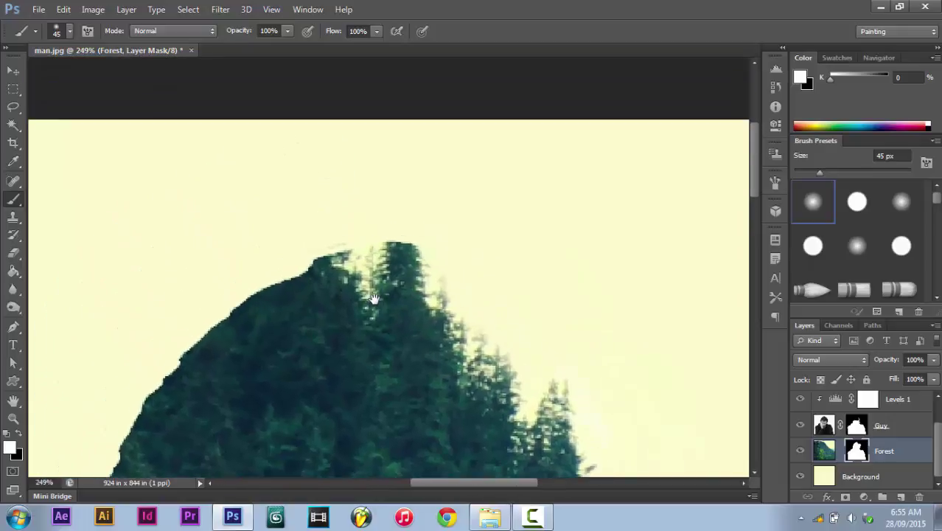
{"action": "key", "text": "bracketleft"}
{"action": "key", "text": "bracketleft"}
{"action": "key", "text": "bracketleft"}
{"action": "mouse_move", "coordinate": [386, 272]}
{"action": "left_mouse_down"}
{"action": "mouse_move", "coordinate": [404, 262]}
{"action": "mouse_move", "coordinate": [396, 230]}
{"action": "mouse_move", "coordinate": [408, 241]}
{"action": "mouse_move", "coordinate": [415, 232]}
{"action": "mouse_move", "coordinate": [400, 217]}
{"action": "left_mouse_up"}
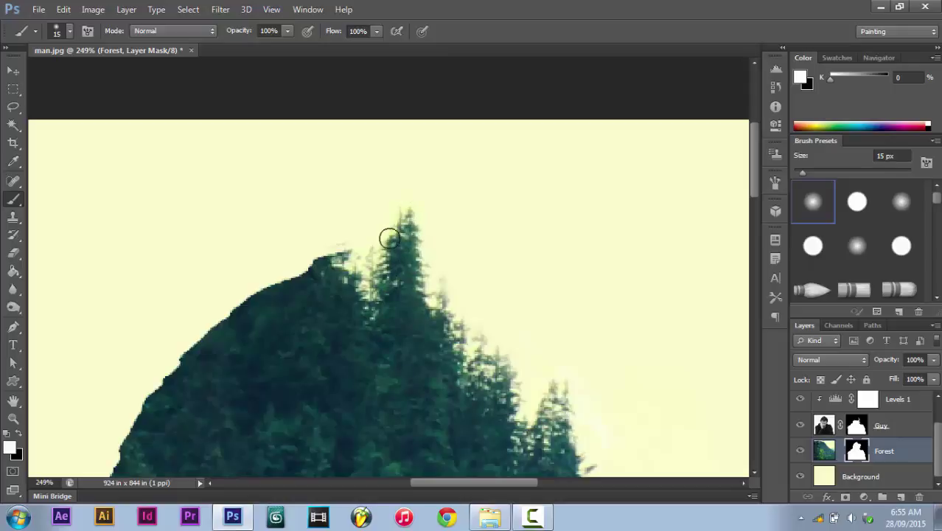
{"action": "mouse_move", "coordinate": [441, 303]}
{"action": "left_mouse_down"}
{"action": "mouse_move", "coordinate": [445, 332]}
{"action": "mouse_move", "coordinate": [457, 317]}
{"action": "mouse_move", "coordinate": [471, 351]}
{"action": "mouse_move", "coordinate": [508, 377]}
{"action": "left_mouse_up"}
- Extend the forest from the crown down the hair's outer edge to the raised hand, painting white on the Forest mask with the 15 px brush
{"action": "mouse_move", "coordinate": [294, 267]}
{"action": "left_mouse_down"}
{"action": "mouse_move", "coordinate": [406, 238]}
{"action": "mouse_move", "coordinate": [421, 252]}
{"action": "left_mouse_up"}
{"action": "mouse_move", "coordinate": [423, 217]}
{"action": "left_mouse_down"}
{"action": "mouse_move", "coordinate": [433, 165]}
{"action": "mouse_move", "coordinate": [419, 146]}
{"action": "mouse_move", "coordinate": [434, 163]}
{"action": "mouse_move", "coordinate": [416, 151]}
{"action": "mouse_move", "coordinate": [407, 169]}
{"action": "mouse_move", "coordinate": [418, 173]}
{"action": "mouse_move", "coordinate": [390, 237]}
{"action": "mouse_move", "coordinate": [382, 171]}
{"action": "mouse_move", "coordinate": [391, 153]}
{"action": "mouse_move", "coordinate": [383, 140]}
{"action": "mouse_move", "coordinate": [364, 135]}
{"action": "mouse_move", "coordinate": [357, 116]}
{"action": "mouse_move", "coordinate": [345, 180]}
{"action": "mouse_move", "coordinate": [285, 107]}
{"action": "mouse_move", "coordinate": [261, 128]}
{"action": "mouse_move", "coordinate": [300, 135]}
{"action": "mouse_move", "coordinate": [257, 94]}
{"action": "left_mouse_up"}
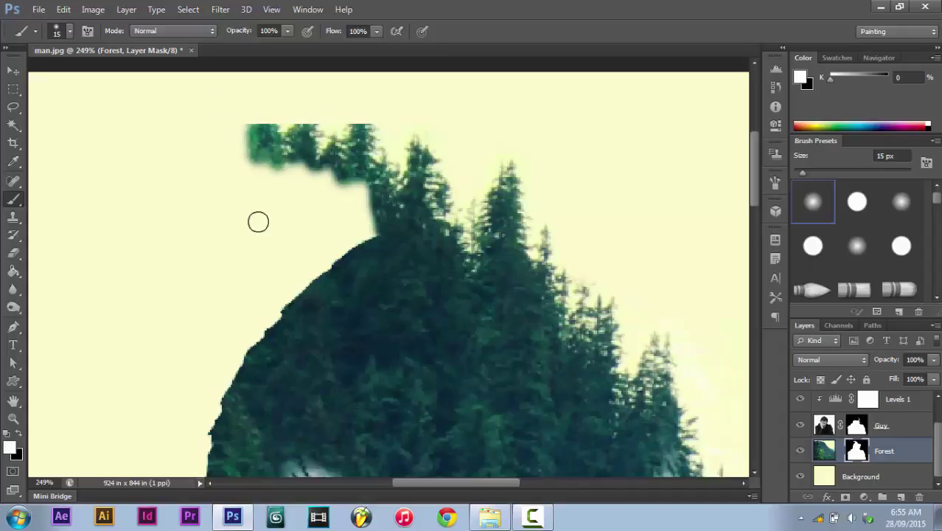
{"action": "key", "text": "ctrl+z"}
{"action": "mouse_move", "coordinate": [420, 221]}
{"action": "left_mouse_down"}
{"action": "mouse_move", "coordinate": [427, 192]}
{"action": "mouse_move", "coordinate": [437, 190]}
{"action": "mouse_move", "coordinate": [439, 203]}
{"action": "mouse_move", "coordinate": [443, 186]}
{"action": "mouse_move", "coordinate": [446, 199]}
{"action": "mouse_move", "coordinate": [415, 199]}
{"action": "mouse_move", "coordinate": [402, 177]}
{"action": "mouse_move", "coordinate": [406, 209]}
{"action": "left_mouse_up"}
{"action": "mouse_move", "coordinate": [386, 188]}
{"action": "left_mouse_down"}
{"action": "mouse_move", "coordinate": [337, 275]}
{"action": "mouse_move", "coordinate": [321, 294]}
{"action": "mouse_move", "coordinate": [315, 272]}
{"action": "mouse_move", "coordinate": [258, 356]}
{"action": "left_mouse_up"}
{"action": "scroll", "coordinate": [254, 361], "scroll_direction": "down", "scroll_amount": 3}
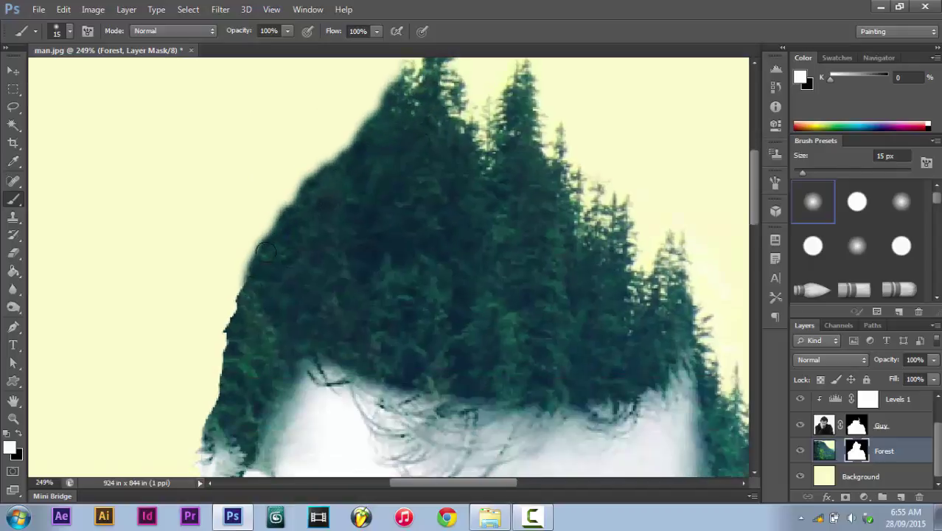
{"action": "left_click_drag", "start_coordinate": [243, 309], "coordinate": [206, 413]}
{"action": "scroll", "coordinate": [206, 368], "scroll_direction": "down", "scroll_amount": 3}
{"action": "mouse_move", "coordinate": [216, 339]}
{"action": "left_mouse_down"}
{"action": "mouse_move", "coordinate": [218, 228]}
{"action": "mouse_move", "coordinate": [240, 215]}
{"action": "mouse_move", "coordinate": [220, 247]}
{"action": "mouse_move", "coordinate": [267, 127]}
{"action": "mouse_move", "coordinate": [284, 112]}
{"action": "left_mouse_up"}
- Smooth the forest hair's outer edge from the raised hand to the crown with a 20 px black brush on the Forest mask, canvas view rotated 55°
{"action": "key", "text": "ctrl+0"}
{"action": "left_click_drag", "start_coordinate": [341, 131], "coordinate": [362, 148]}
{"action": "left_click_drag", "start_coordinate": [339, 140], "coordinate": [390, 175]}
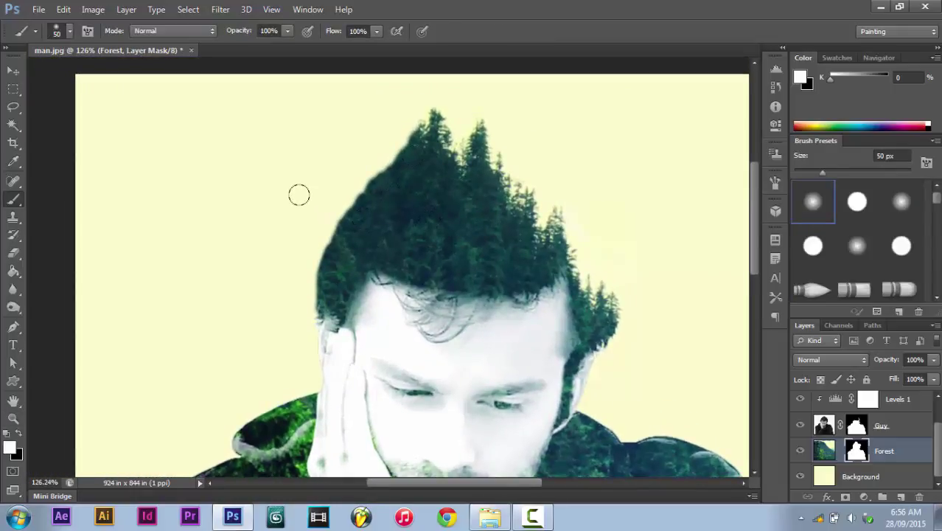
{"action": "key", "text": "r"}
{"action": "mouse_move", "coordinate": [290, 275]}
{"action": "left_mouse_down"}
{"action": "mouse_move", "coordinate": [269, 299]}
{"action": "mouse_move", "coordinate": [274, 234]}
{"action": "mouse_move", "coordinate": [301, 187]}
{"action": "mouse_move", "coordinate": [295, 234]}
{"action": "left_mouse_up"}
{"action": "key", "text": "b"}
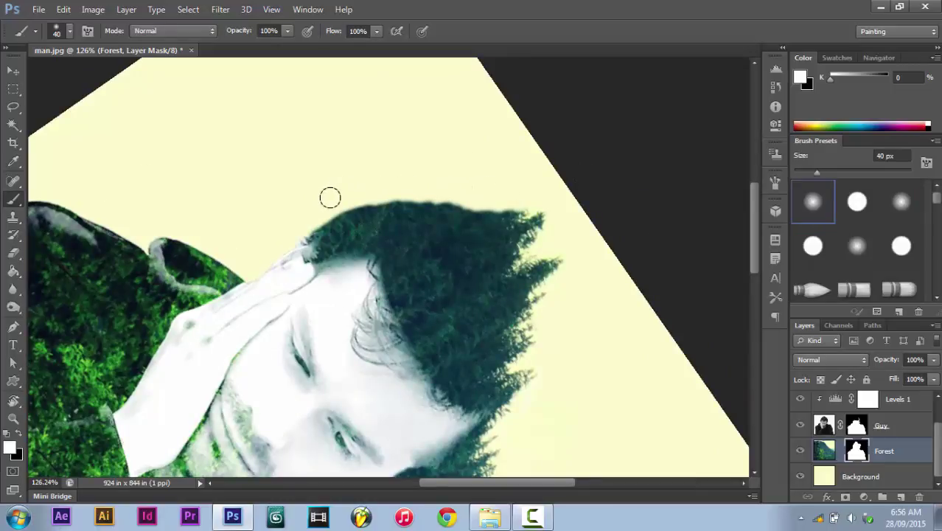
{"action": "key", "text": "x"}
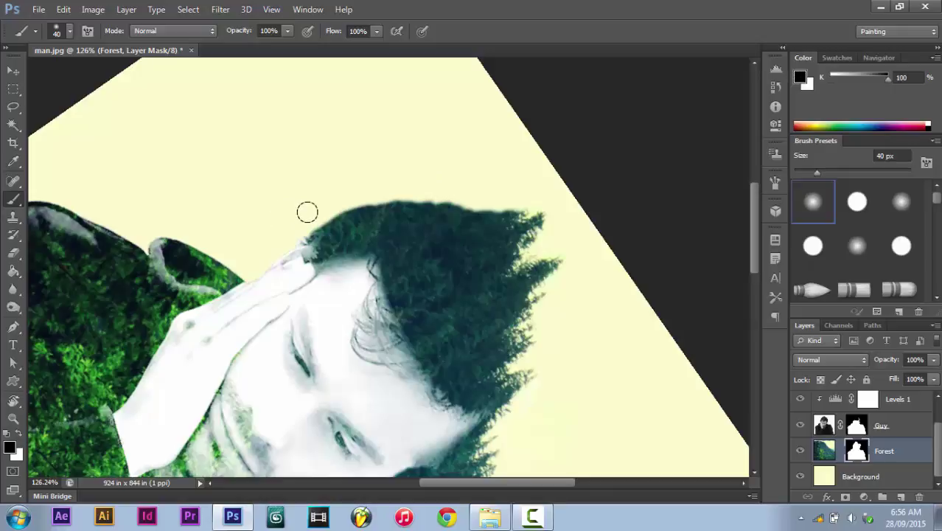
{"action": "mouse_move", "coordinate": [310, 212]}
{"action": "left_mouse_down"}
{"action": "mouse_move", "coordinate": [369, 188]}
{"action": "mouse_move", "coordinate": [484, 192]}
{"action": "left_mouse_up"}
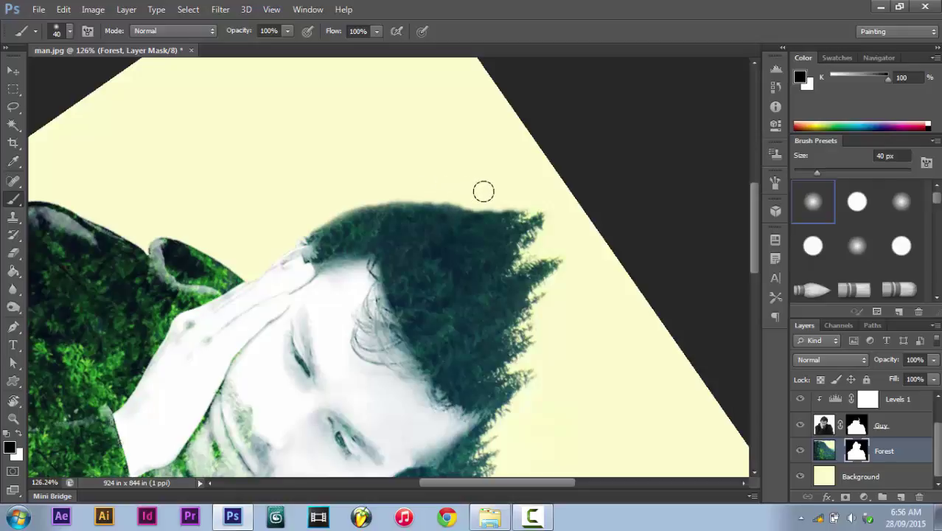
{"action": "key", "text": "ctrl+z"}
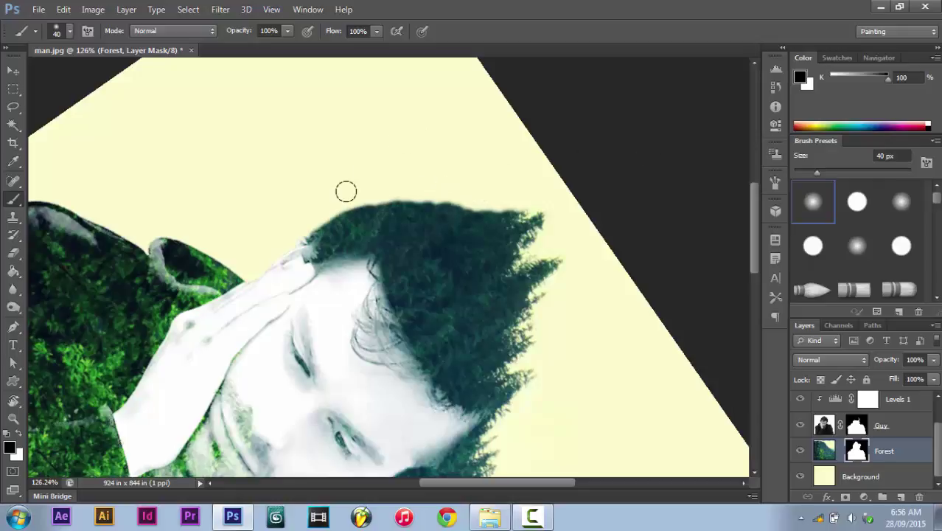
{"action": "key", "text": "bracketleft"}
{"action": "key", "text": "bracketleft"}
{"action": "key", "text": "bracketleft"}
{"action": "key", "text": "bracketleft"}
{"action": "mouse_move", "coordinate": [321, 221]}
{"action": "left_mouse_down"}
{"action": "mouse_move", "coordinate": [400, 199]}
{"action": "mouse_move", "coordinate": [573, 203]}
{"action": "left_mouse_up"}
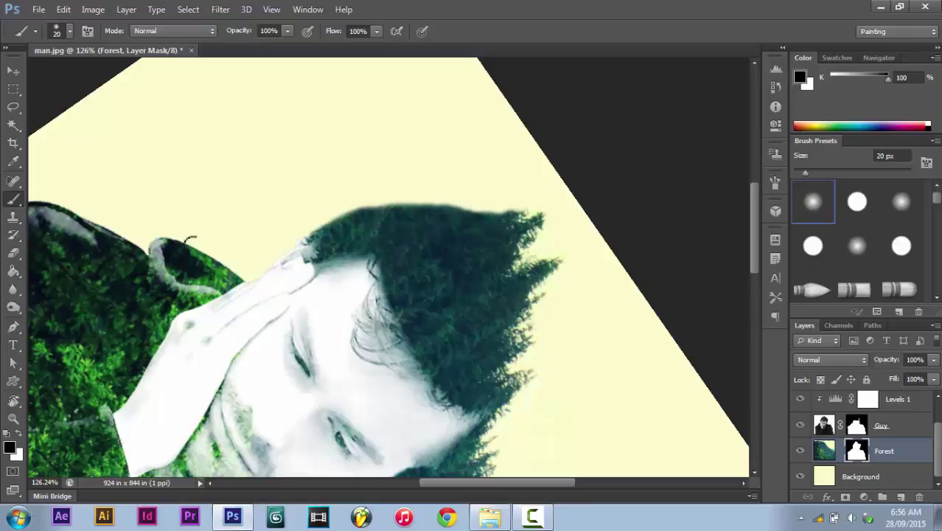
- Reset the canvas view rotation and fit the whole portrait in the window
{"action": "left_click", "coordinate": [14, 401]}
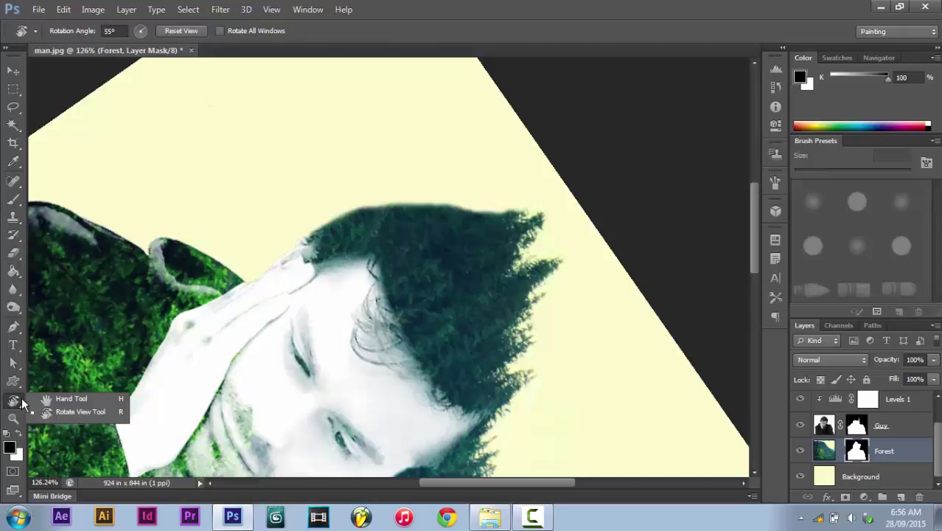
{"action": "left_click", "coordinate": [190, 28]}
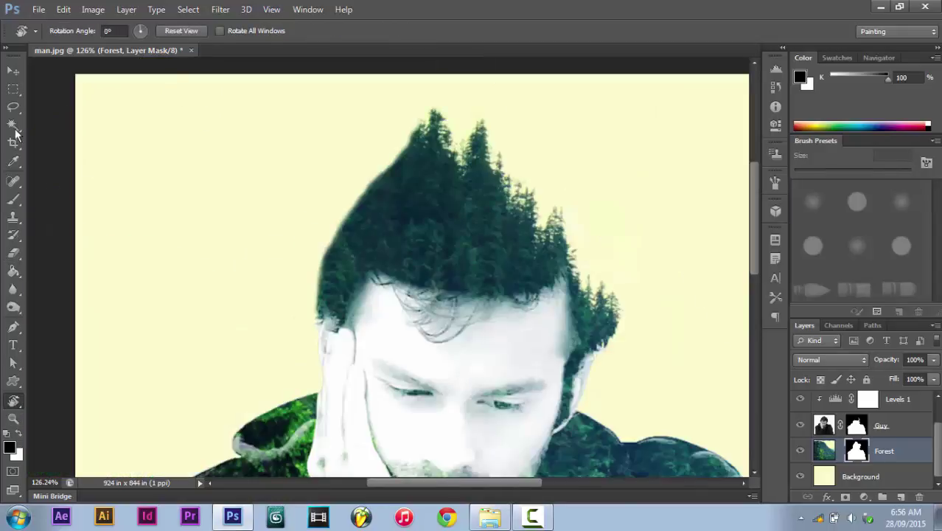
{"action": "left_click", "coordinate": [13, 70]}
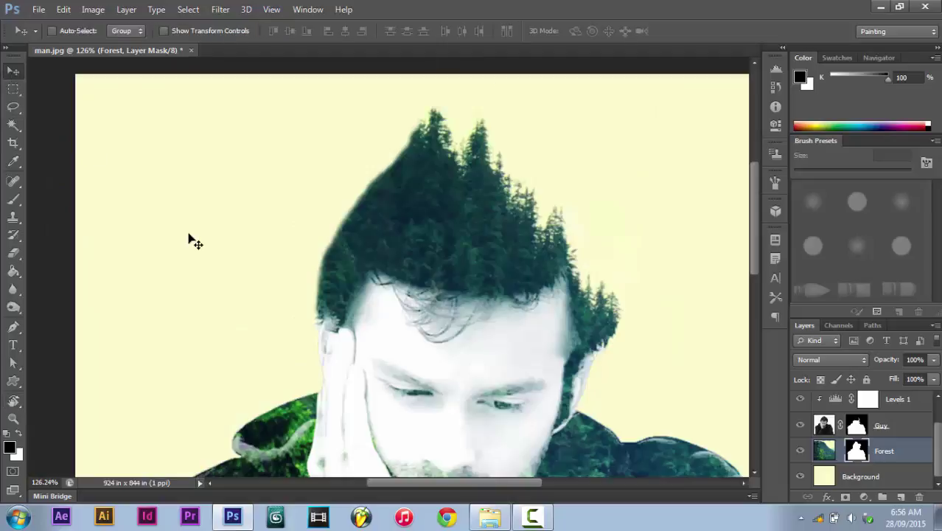
{"action": "key", "text": "ctrl+0"}
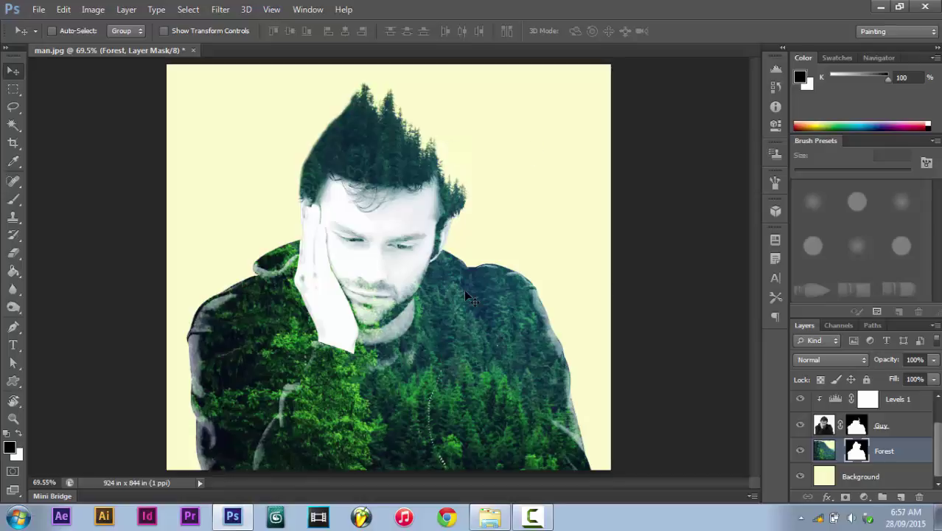
{"action": "left_click_drag", "start_coordinate": [940, 452], "coordinate": [939, 427]}
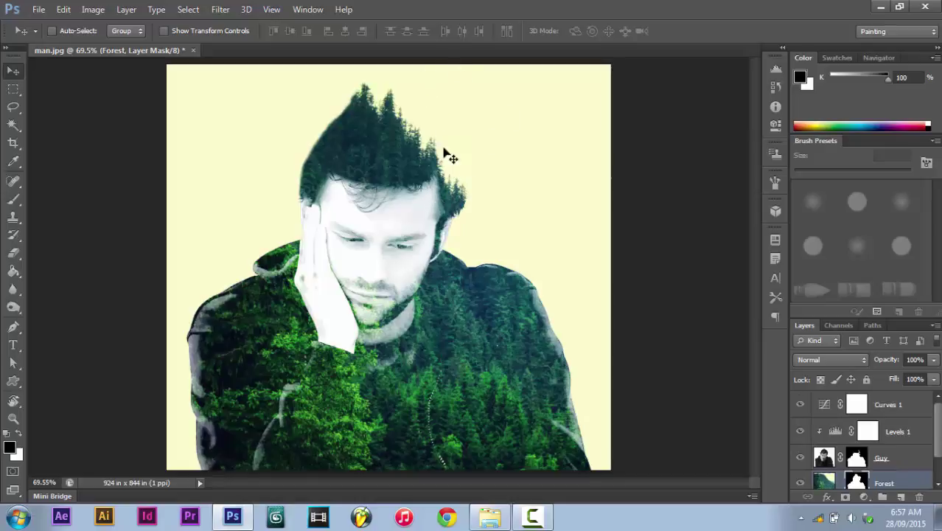
- View the Forest layer's mask on its own and return to the full image
{"action": "left_click", "coordinate": [859, 481], "text": "alt"}
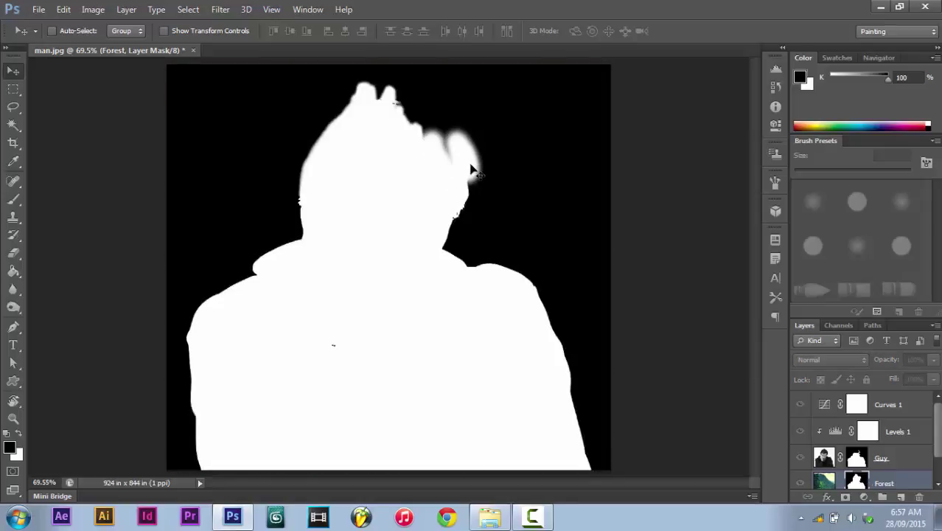
{"action": "left_click", "coordinate": [857, 483], "text": "alt"}
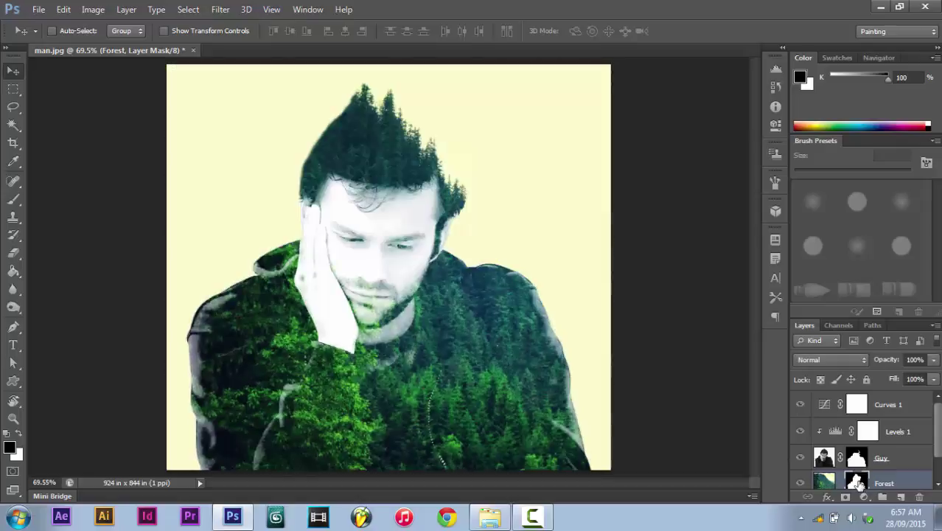
{"action": "scroll", "coordinate": [863, 450], "scroll_direction": "down", "scroll_amount": 1}
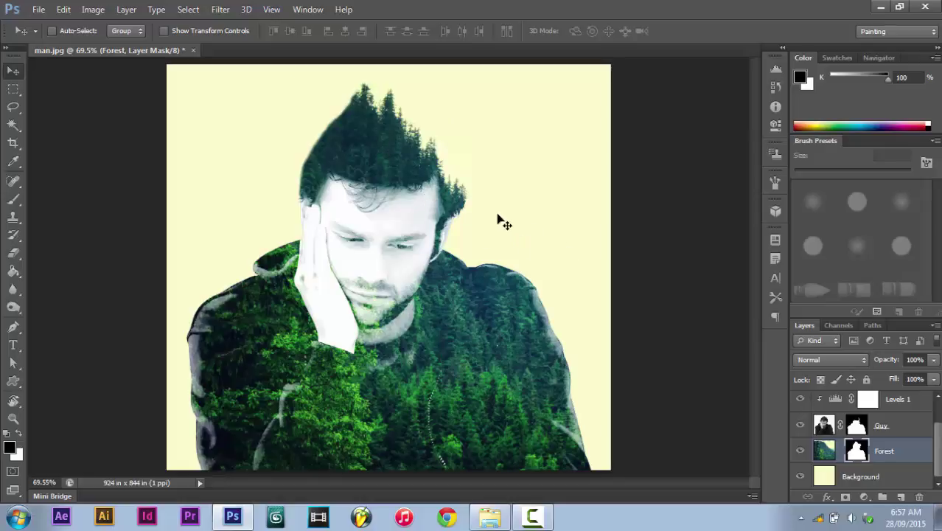
{"action": "left_click_drag", "start_coordinate": [939, 455], "coordinate": [936, 427]}
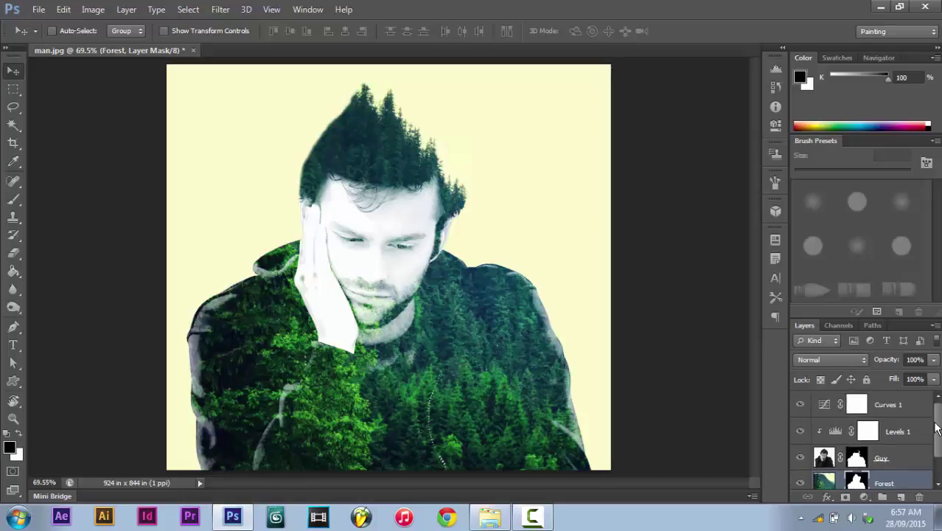
- Add a new blank layer above Curves 1 and hide the Background layer
{"action": "left_click", "coordinate": [909, 405]}
{"action": "left_click", "coordinate": [901, 497]}
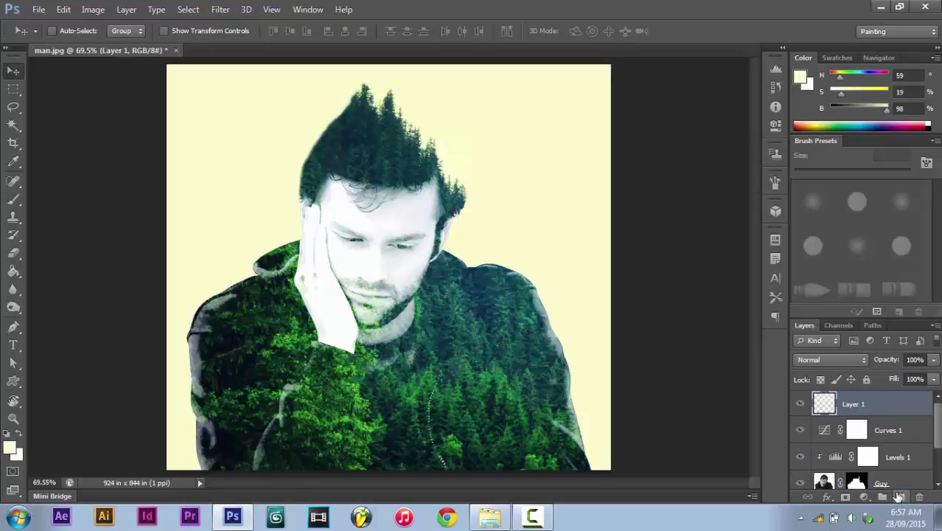
{"action": "scroll", "coordinate": [850, 437], "scroll_direction": "down", "scroll_amount": 3}
{"action": "left_click", "coordinate": [799, 478]}
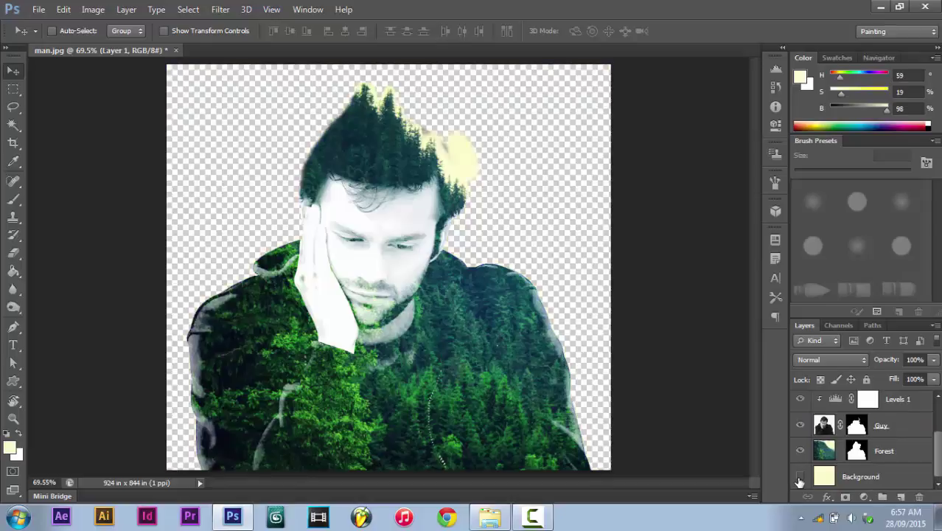
{"action": "scroll", "coordinate": [831, 472], "scroll_direction": "up", "scroll_amount": 3}
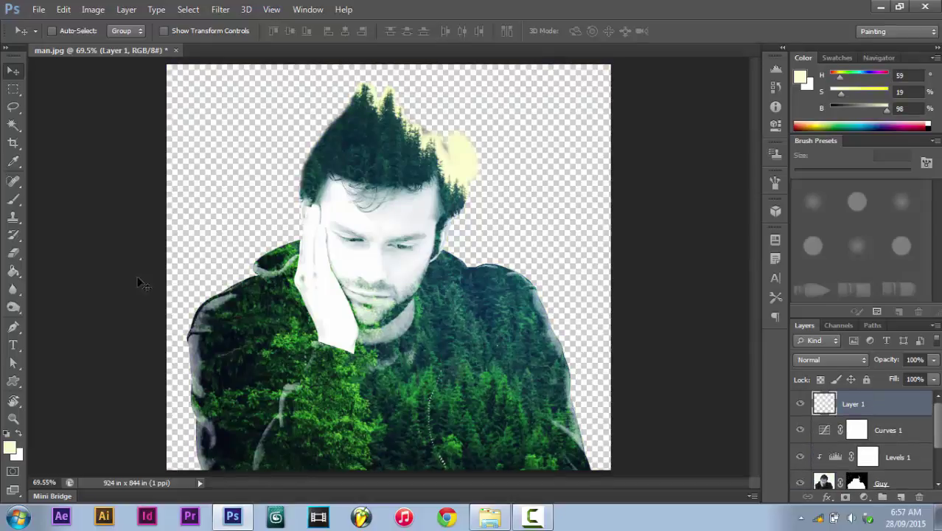
- Apply the merged RGB image to the new layer with Multiply blending at 100% opacity, and name the layer "Seperate guy"
{"action": "left_click", "coordinate": [93, 10]}
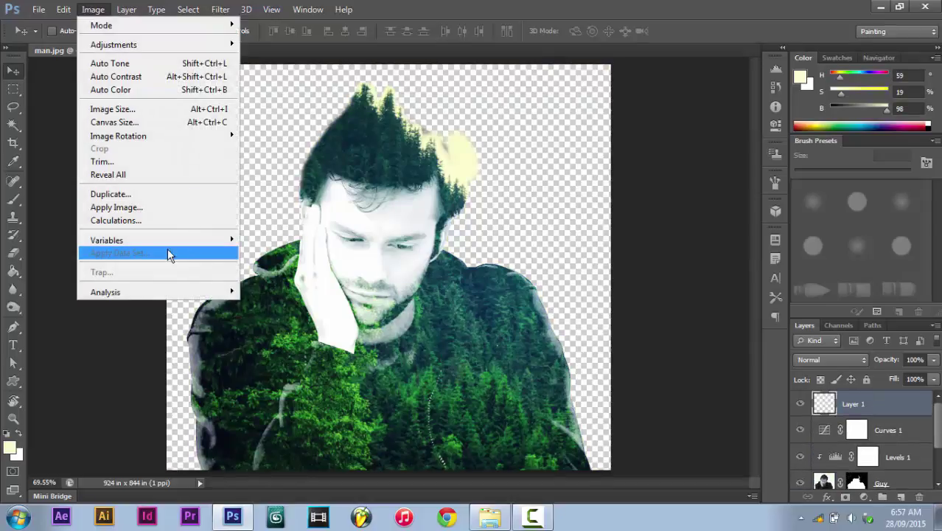
{"action": "left_click", "coordinate": [116, 207]}
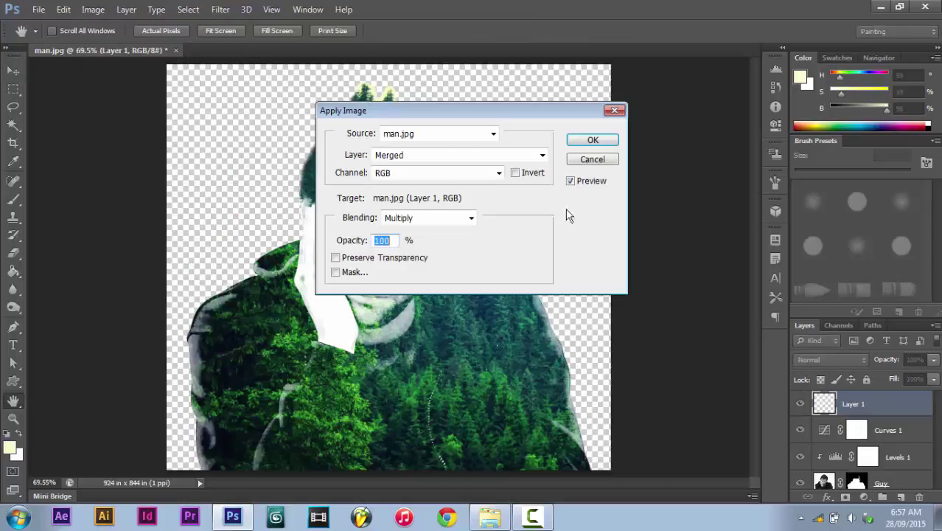
{"action": "left_click", "coordinate": [593, 141]}
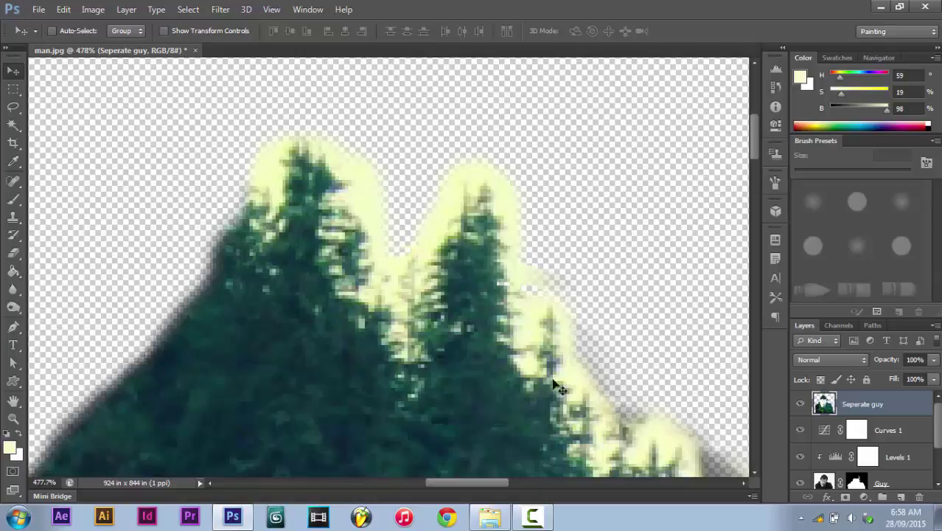
- Select the pale-yellow fringe around the treetops on the Seperate guy layer with the Magic Wand, extending the selection to similar colours
{"action": "left_click_drag", "start_coordinate": [589, 401], "coordinate": [319, 68]}
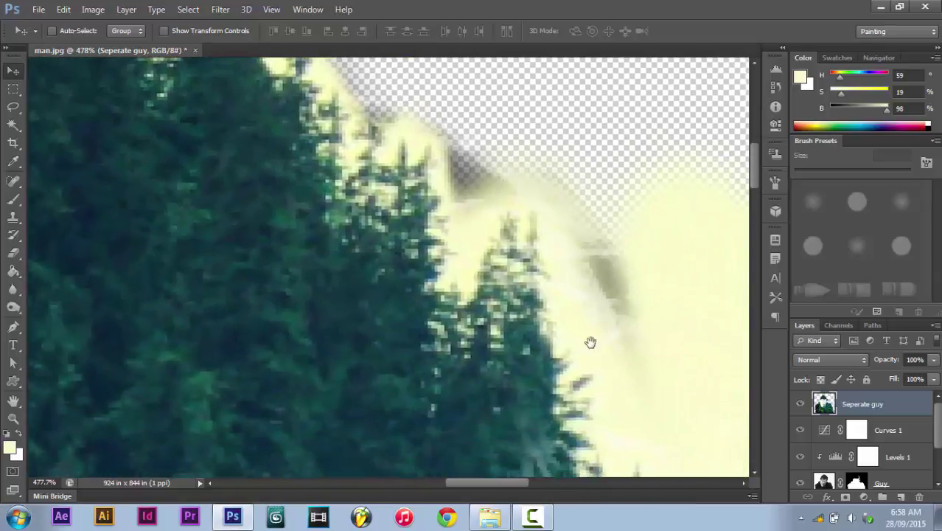
{"action": "left_click_drag", "start_coordinate": [641, 359], "coordinate": [338, 194]}
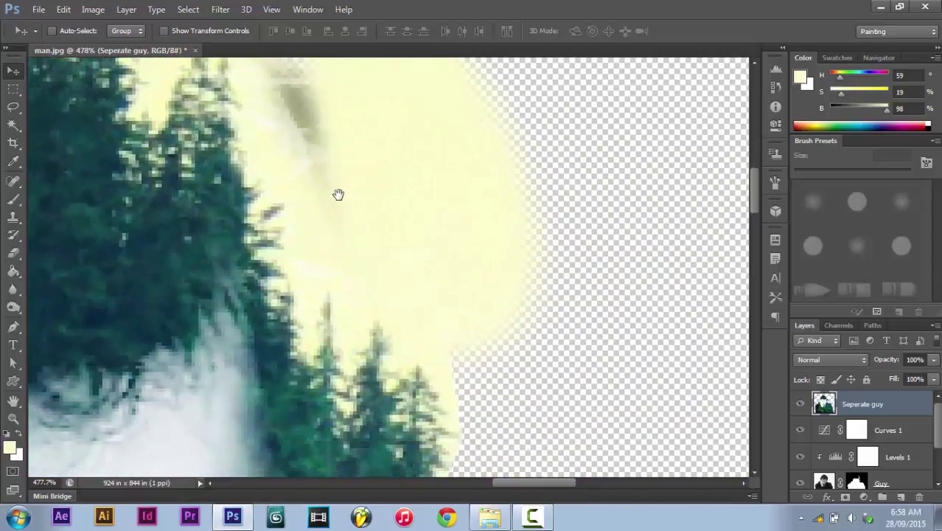
{"action": "scroll", "coordinate": [338, 193], "scroll_direction": "down", "scroll_amount": 5}
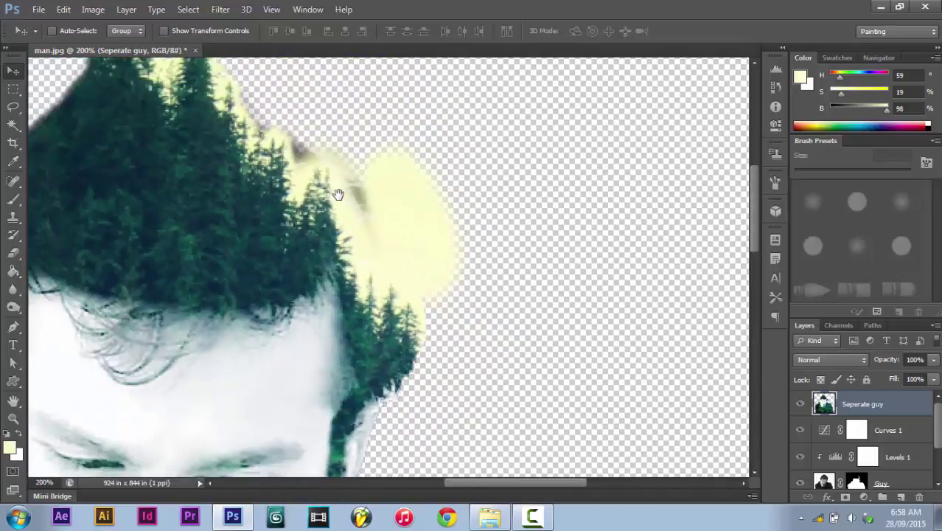
{"action": "left_click_drag", "start_coordinate": [350, 197], "coordinate": [465, 352]}
{"action": "key", "text": "w"}
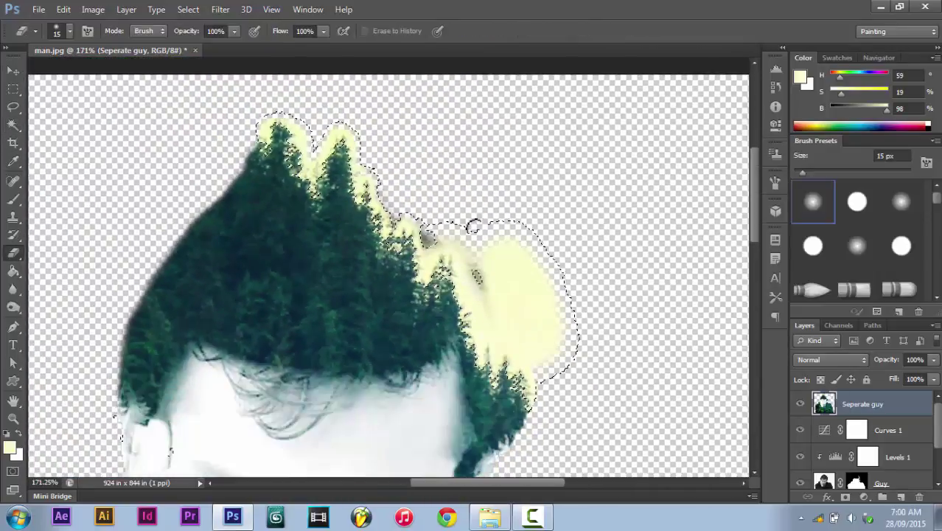
{"action": "left_click", "coordinate": [187, 10]}
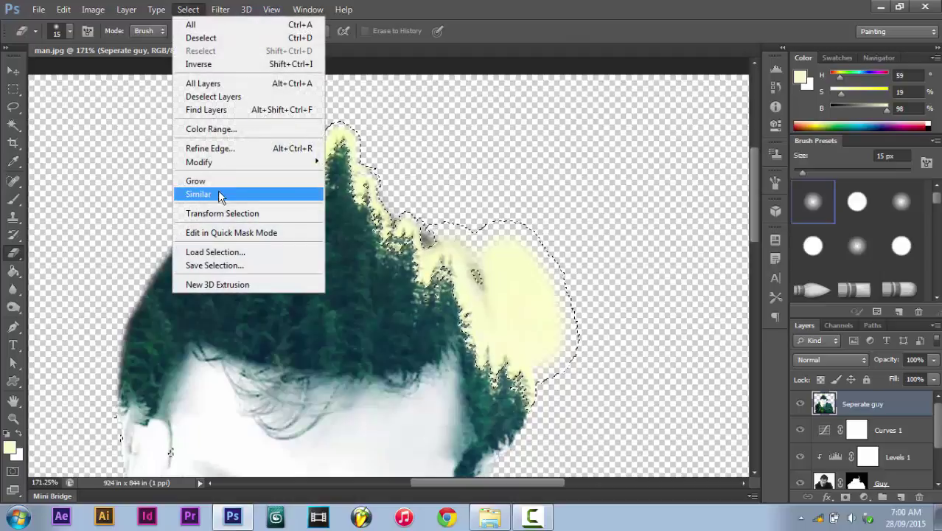
{"action": "left_click", "coordinate": [189, 7]}
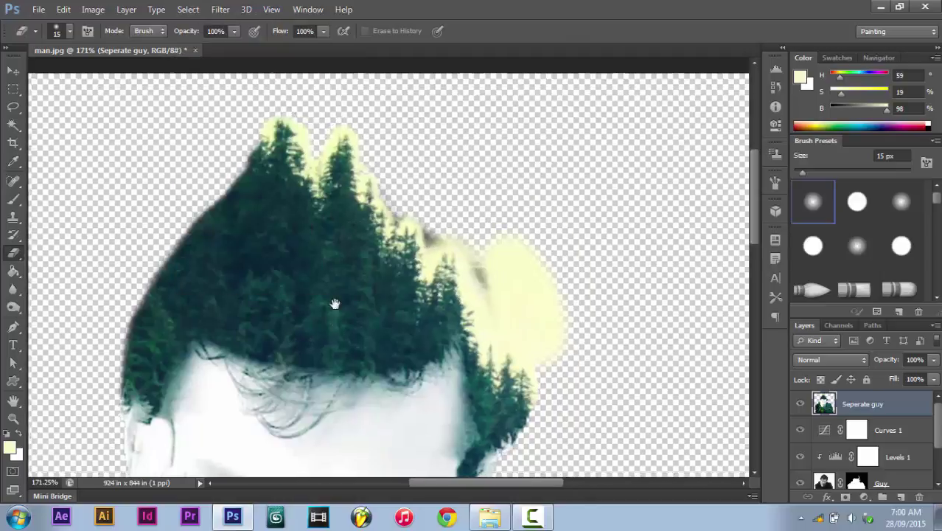
- Subtract the man's hand, mouth and chin areas from the selection with the Lasso tool, keeping the yellow fringe by the treetops selected
{"action": "left_click_drag", "start_coordinate": [326, 295], "coordinate": [400, 131]}
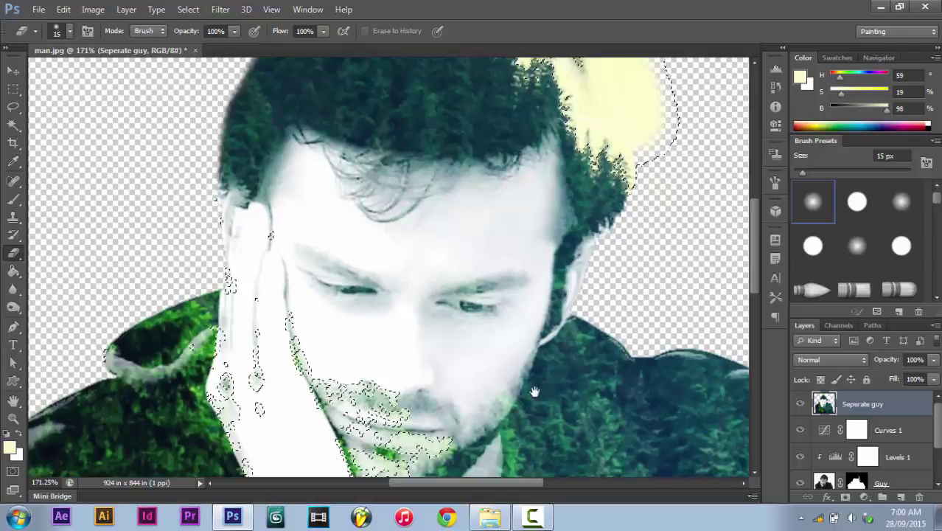
{"action": "left_click_drag", "start_coordinate": [535, 385], "coordinate": [575, 207]}
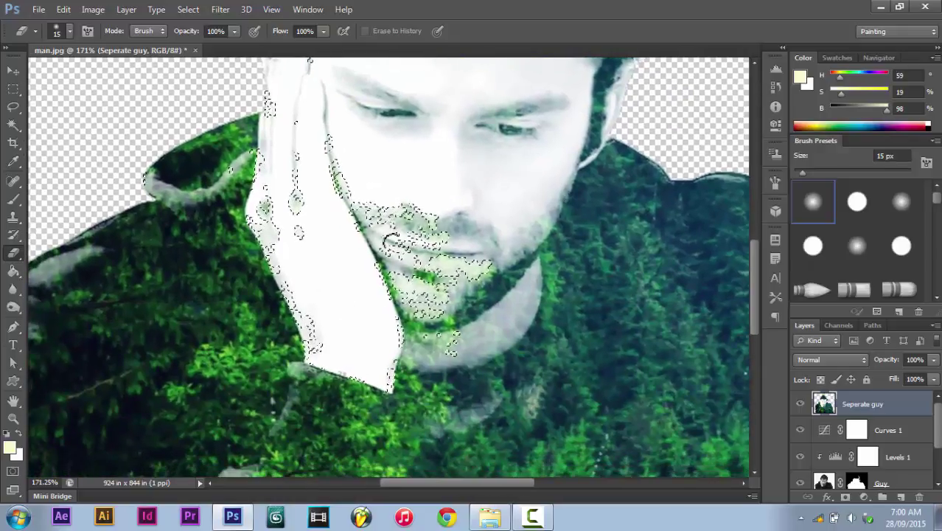
{"action": "key", "text": "ctrl+0"}
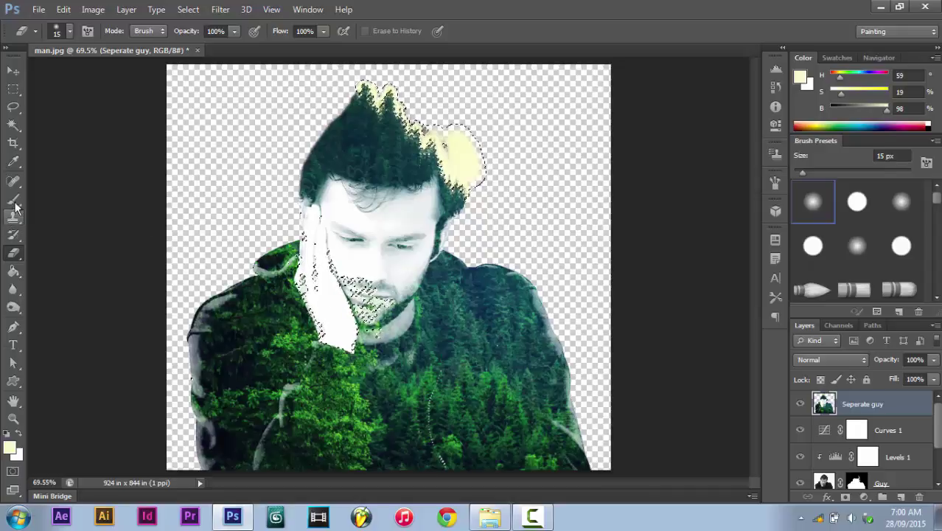
{"action": "left_click", "coordinate": [13, 105]}
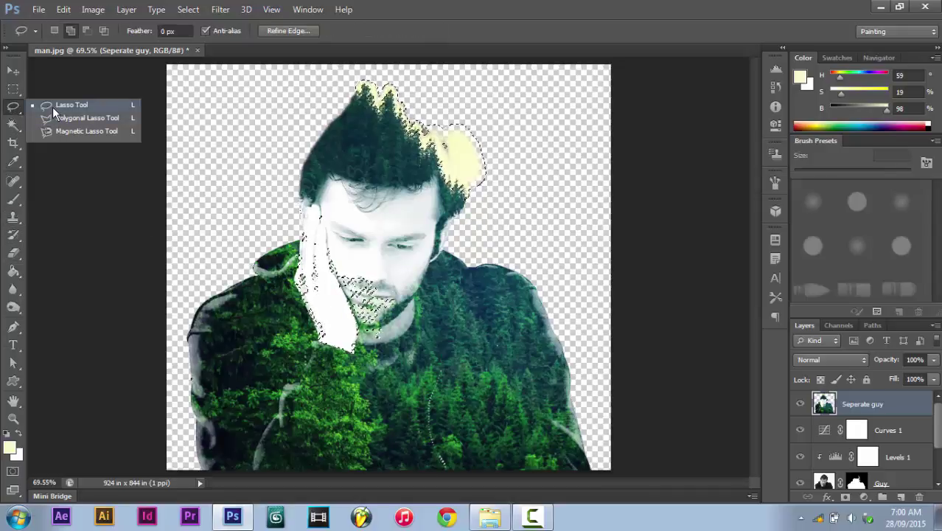
{"action": "left_click", "coordinate": [52, 107]}
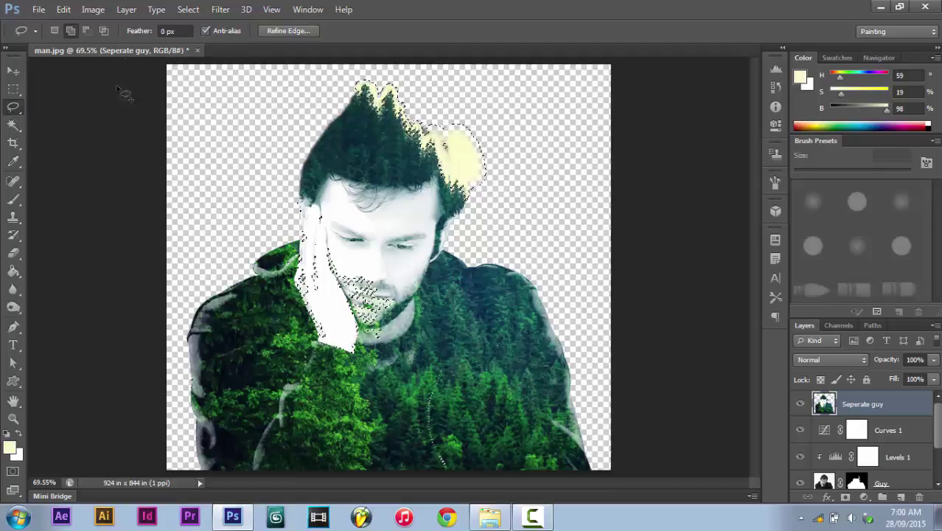
{"action": "left_click", "coordinate": [391, 227], "text": "ctrl"}
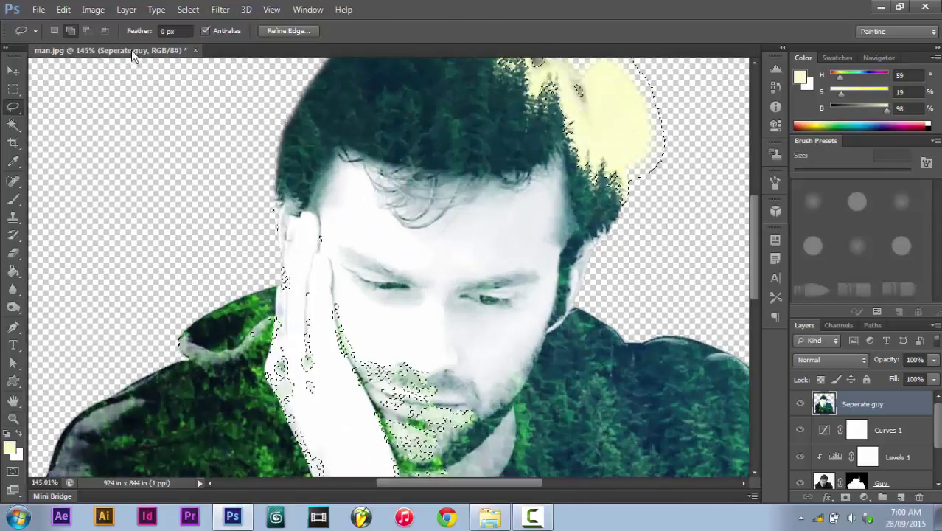
{"action": "left_click", "coordinate": [87, 31]}
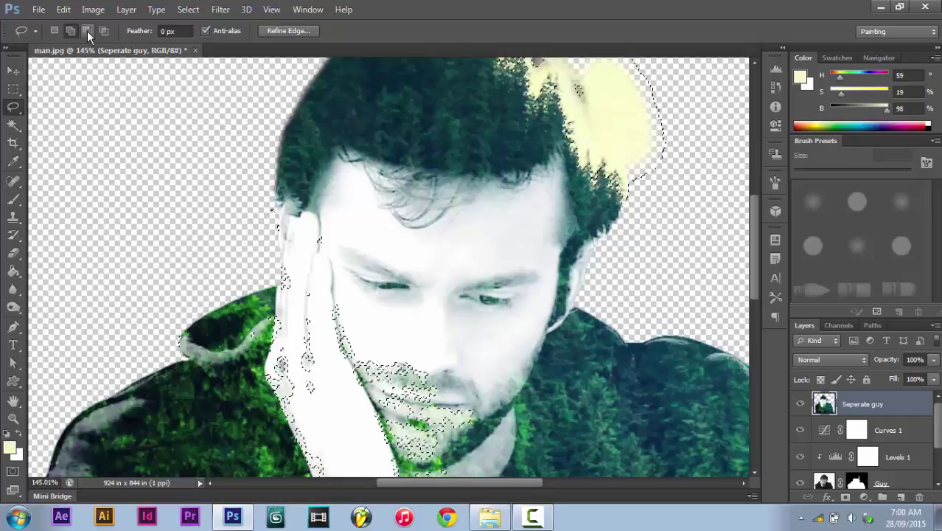
{"action": "left_click_drag", "start_coordinate": [369, 258], "coordinate": [389, 248]}
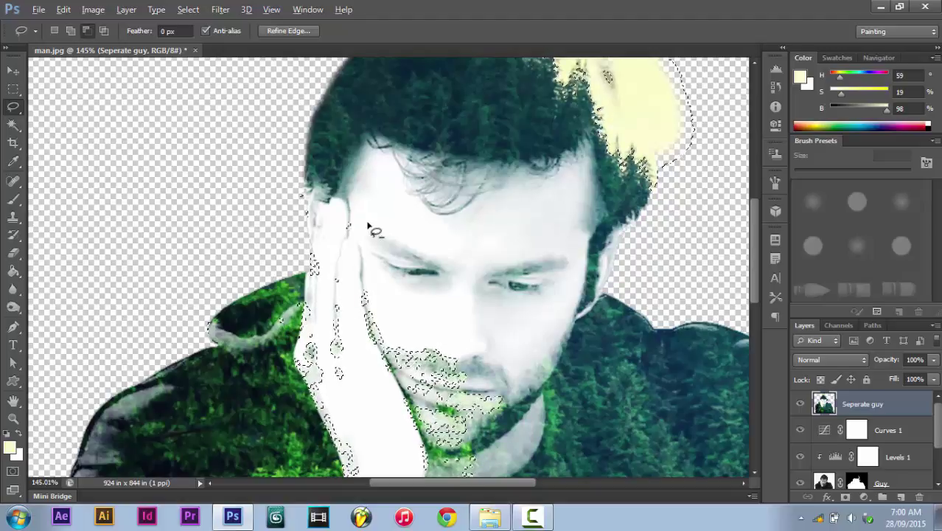
{"action": "mouse_move", "coordinate": [368, 226]}
{"action": "left_mouse_down"}
{"action": "mouse_move", "coordinate": [275, 165]}
{"action": "mouse_move", "coordinate": [212, 210]}
{"action": "mouse_move", "coordinate": [226, 322]}
{"action": "mouse_move", "coordinate": [267, 441]}
{"action": "left_mouse_up"}
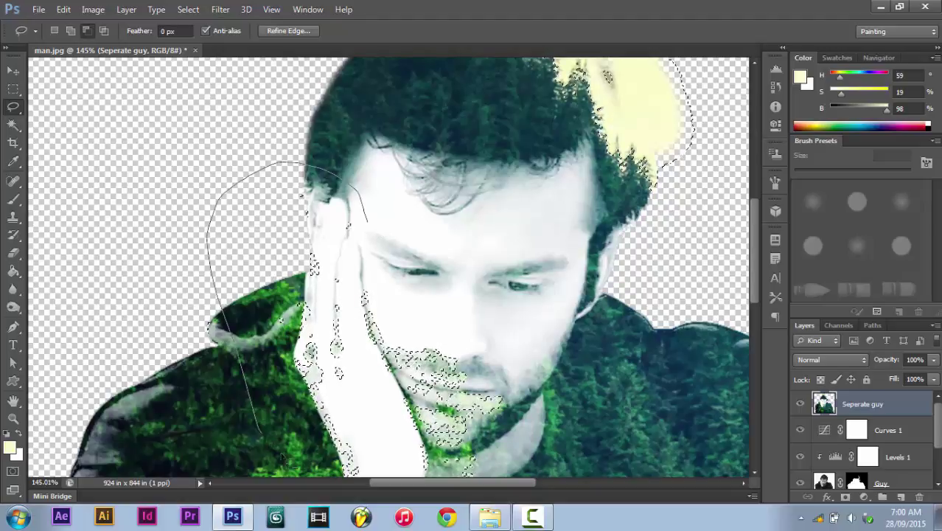
{"action": "mouse_move", "coordinate": [531, 463]}
{"action": "left_mouse_down"}
{"action": "mouse_move", "coordinate": [541, 401]}
{"action": "mouse_move", "coordinate": [507, 348]}
{"action": "mouse_move", "coordinate": [394, 275]}
{"action": "mouse_move", "coordinate": [355, 233]}
{"action": "mouse_move", "coordinate": [369, 199]}
{"action": "left_mouse_up"}
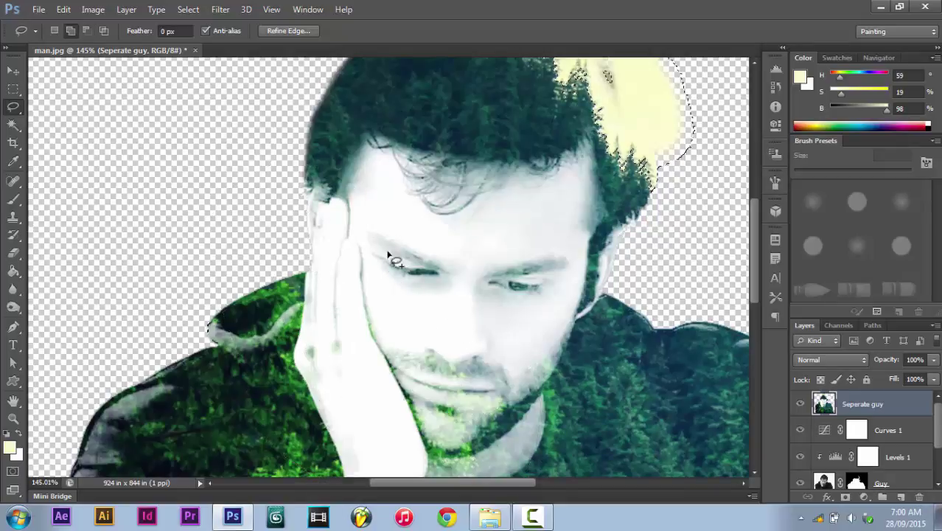
- Delete the selected pale-yellow fringe from the Seperate guy layer and clear the selection
{"action": "mouse_move", "coordinate": [430, 412]}
{"action": "left_mouse_down"}
{"action": "mouse_move", "coordinate": [372, 262]}
{"action": "mouse_move", "coordinate": [358, 315]}
{"action": "mouse_move", "coordinate": [157, 309]}
{"action": "mouse_move", "coordinate": [580, 395]}
{"action": "mouse_move", "coordinate": [405, 402]}
{"action": "left_mouse_up"}
{"action": "scroll", "coordinate": [406, 402], "scroll_direction": "up", "scroll_amount": 10}
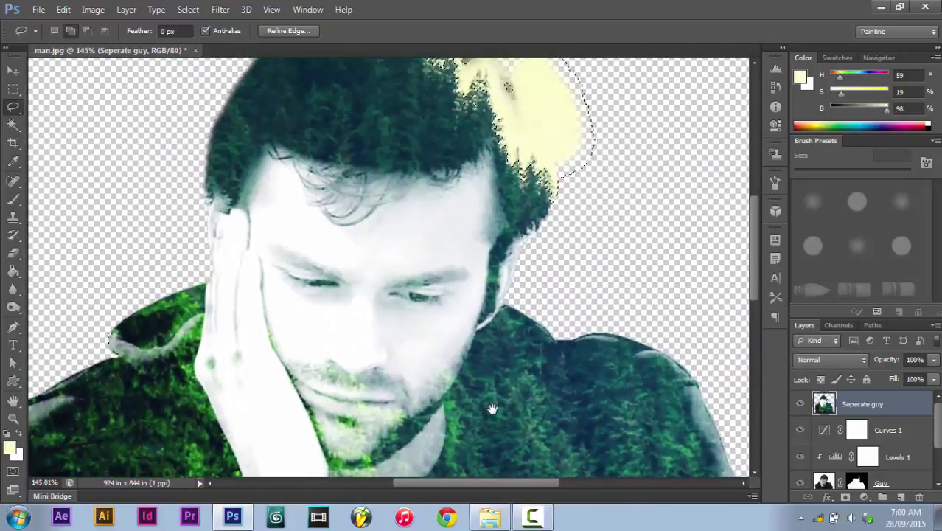
{"action": "scroll", "coordinate": [460, 381], "scroll_direction": "up", "scroll_amount": 3}
{"action": "scroll", "coordinate": [459, 381], "scroll_direction": "up", "scroll_amount": 1}
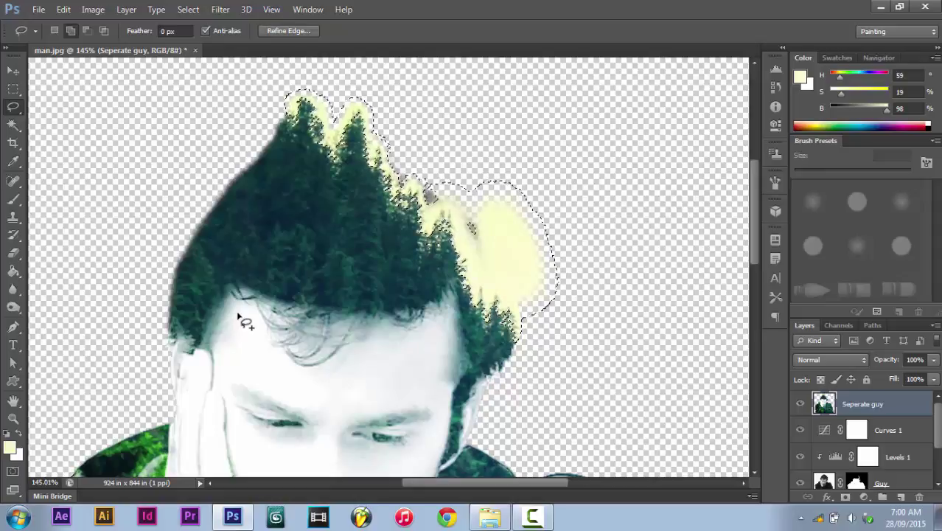
{"action": "key", "text": "ctrl+d"}
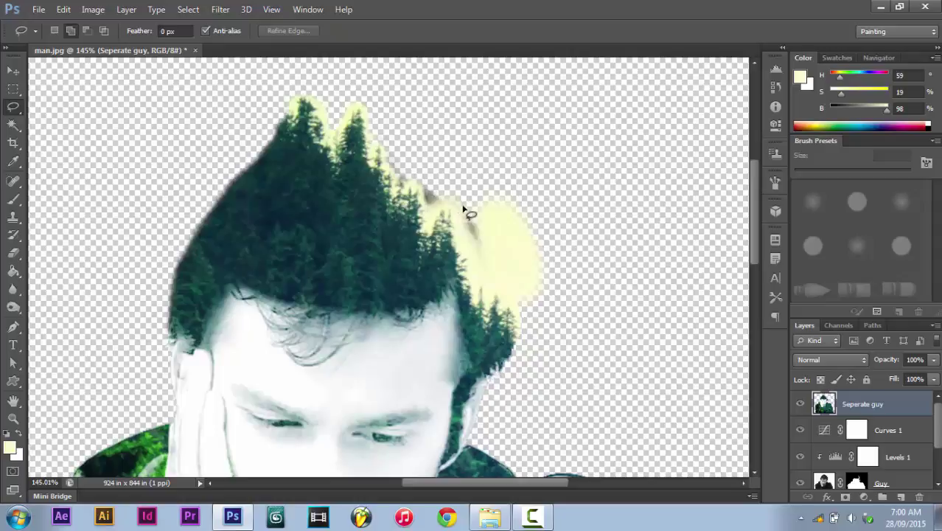
- Hide the Guy and Forest layers and erase the leftover grey specks beside the treetops on Seperate guy with a 15 px eraser
{"action": "scroll", "coordinate": [839, 430], "scroll_direction": "down", "scroll_amount": 2}
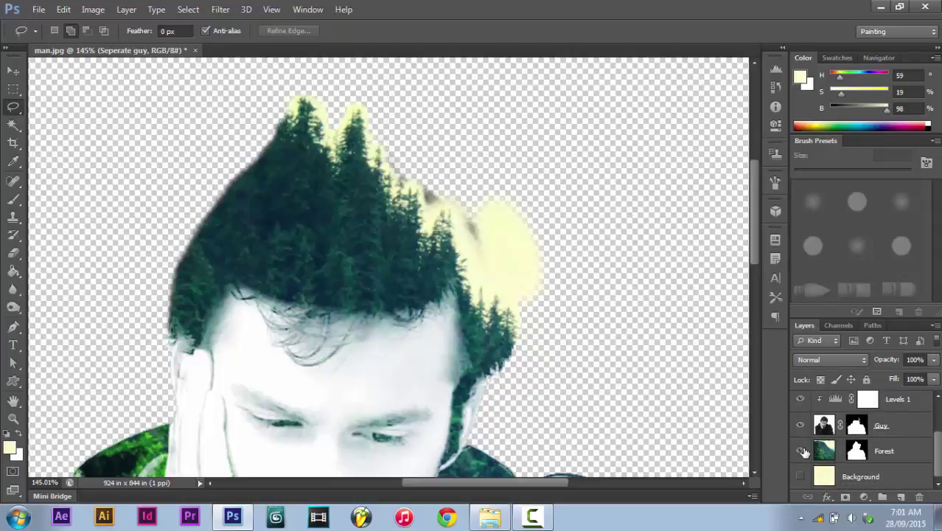
{"action": "left_click", "coordinate": [801, 451]}
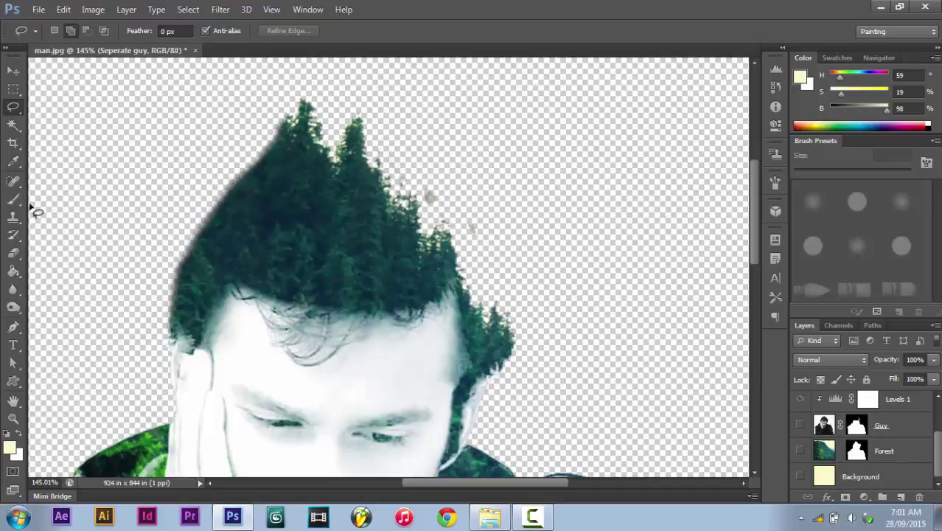
{"action": "left_click", "coordinate": [12, 252]}
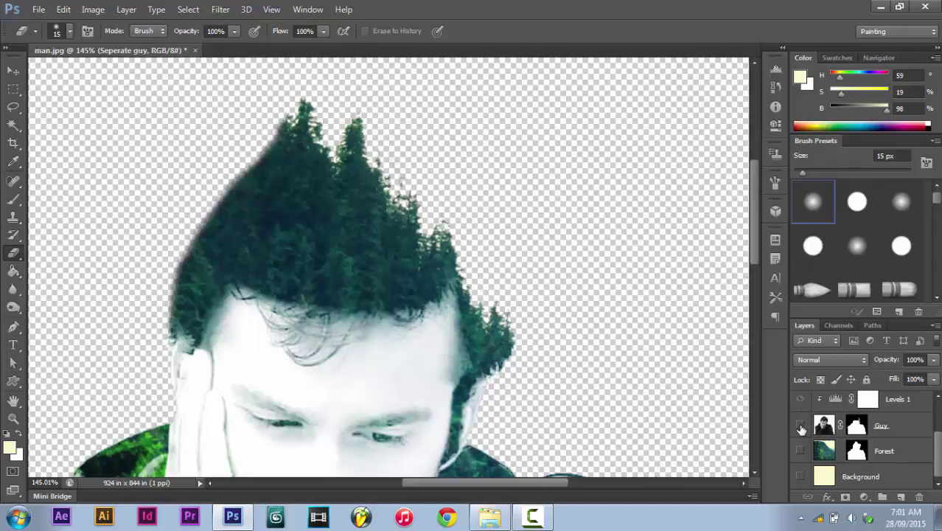
- Make the Guy, Forest and Background layers visible again
{"action": "left_click", "coordinate": [800, 452]}
{"action": "left_click", "coordinate": [801, 478]}
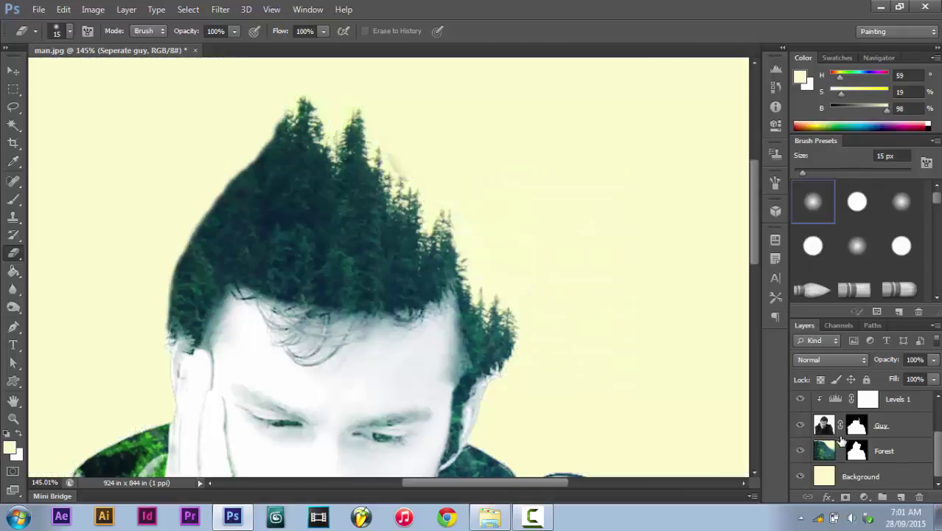
- Add a drop shadow to the Seperate guy layer with an angle of 176°, distance 19 px and size about 35 px
{"action": "scroll", "coordinate": [847, 440], "scroll_direction": "up", "scroll_amount": 2}
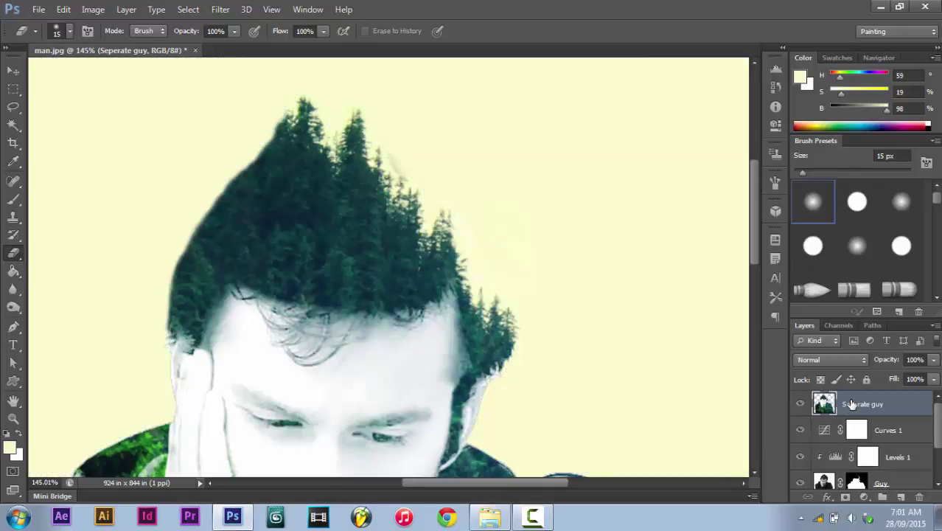
{"action": "key", "text": "ctrl+0"}
{"action": "left_click", "coordinate": [827, 498]}
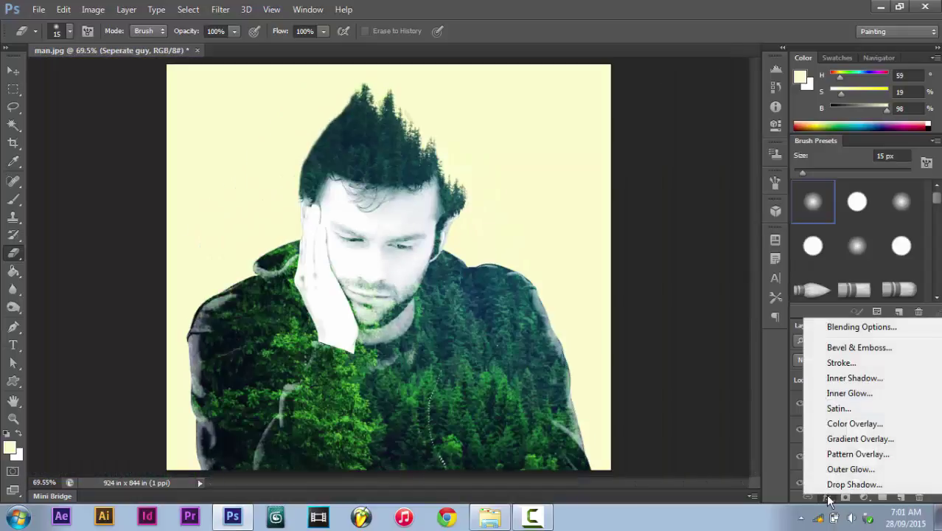
{"action": "left_click", "coordinate": [854, 484]}
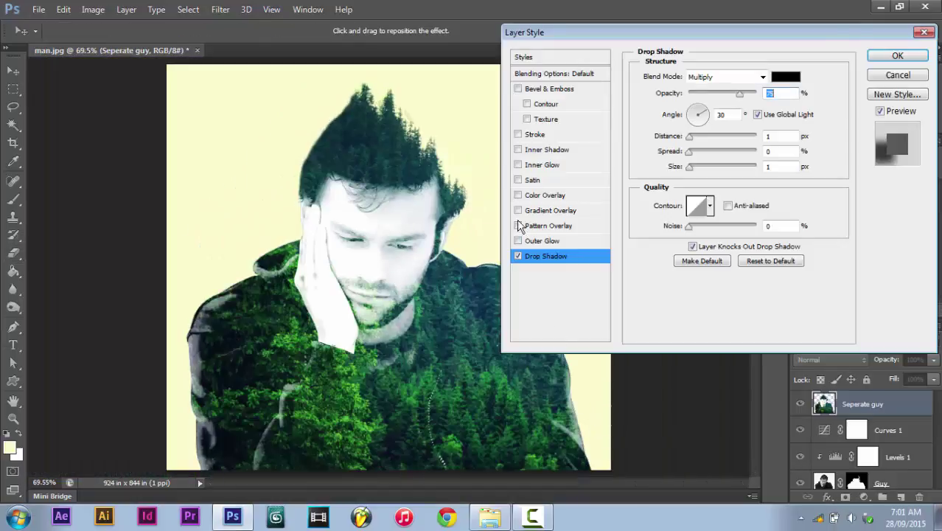
{"action": "left_click_drag", "start_coordinate": [643, 29], "coordinate": [645, 28]}
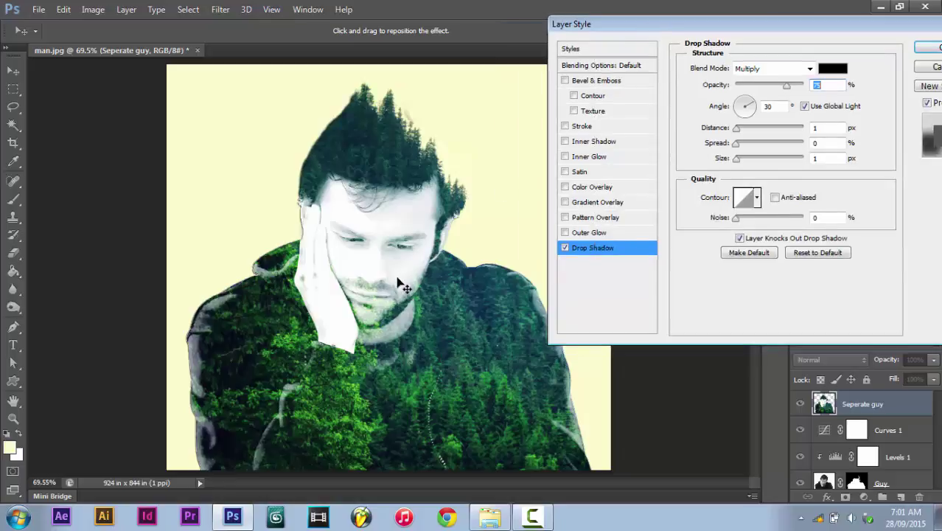
{"action": "left_click_drag", "start_coordinate": [400, 282], "coordinate": [405, 289]}
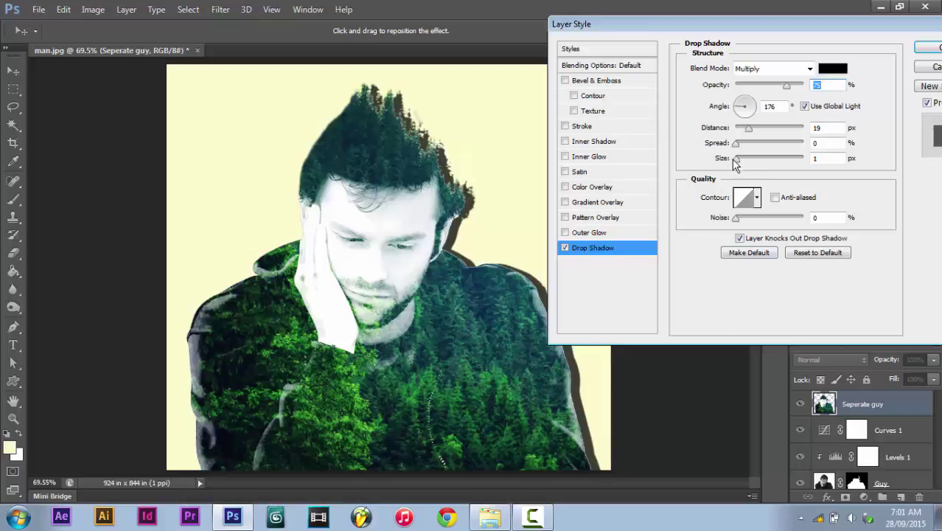
{"action": "left_click_drag", "start_coordinate": [734, 163], "coordinate": [748, 163]}
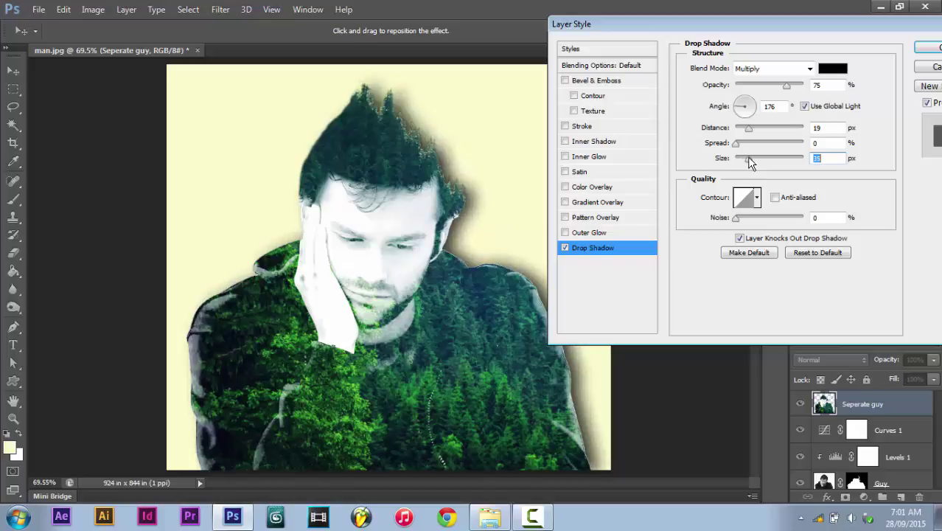
{"action": "left_click_drag", "start_coordinate": [748, 162], "coordinate": [750, 163]}
{"action": "left_click", "coordinate": [930, 47]}
- Examine the treetop edge of the hair up close and in the full composition against the drop shadow
{"action": "key", "text": "e"}
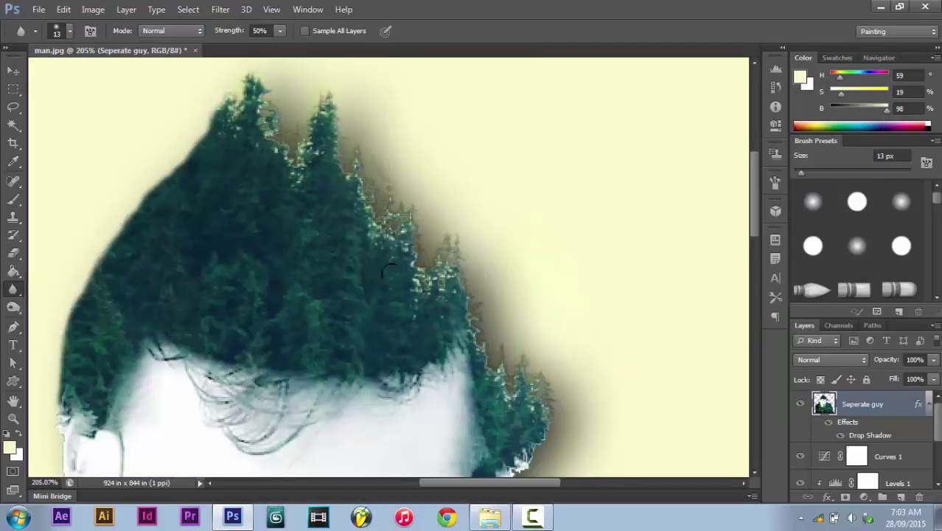
{"action": "key", "text": "ctrl+0"}
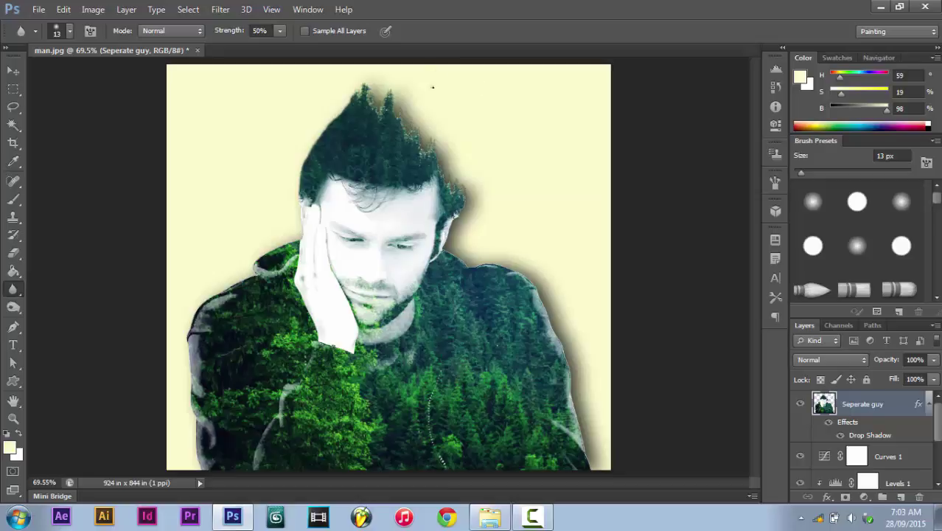
{"action": "left_click_drag", "start_coordinate": [421, 111], "coordinate": [499, 187]}
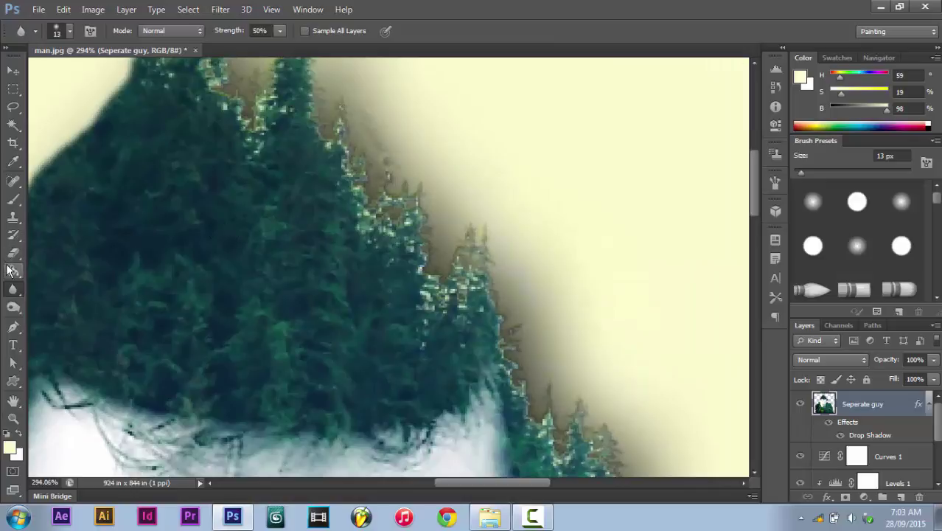
{"action": "left_click", "coordinate": [14, 252]}
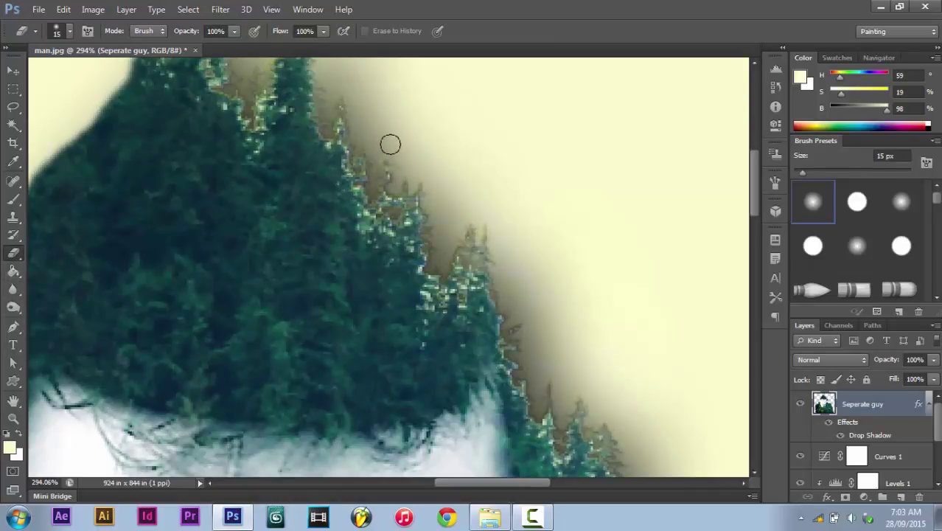
{"action": "left_click_drag", "start_coordinate": [282, 212], "coordinate": [357, 296]}
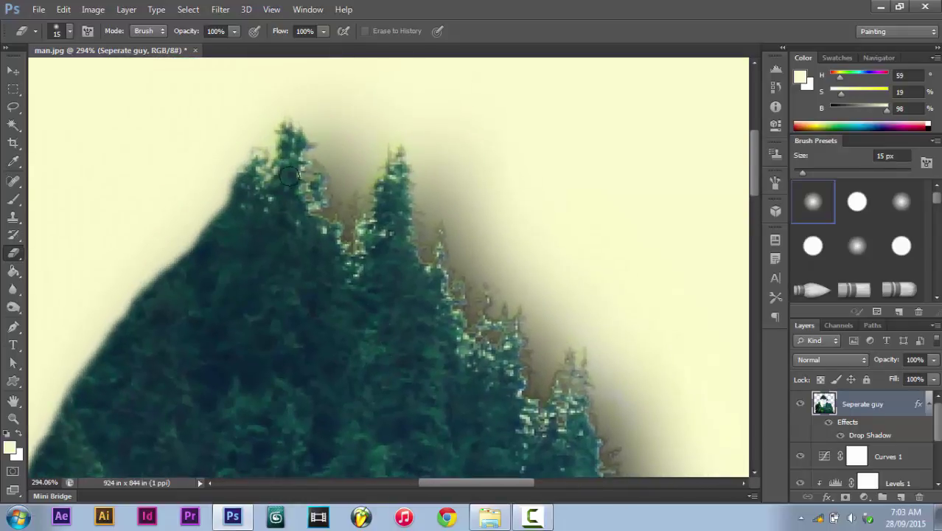
{"action": "left_click_drag", "start_coordinate": [472, 361], "coordinate": [431, 302]}
{"action": "scroll", "coordinate": [430, 302], "scroll_direction": "down", "scroll_amount": 6}
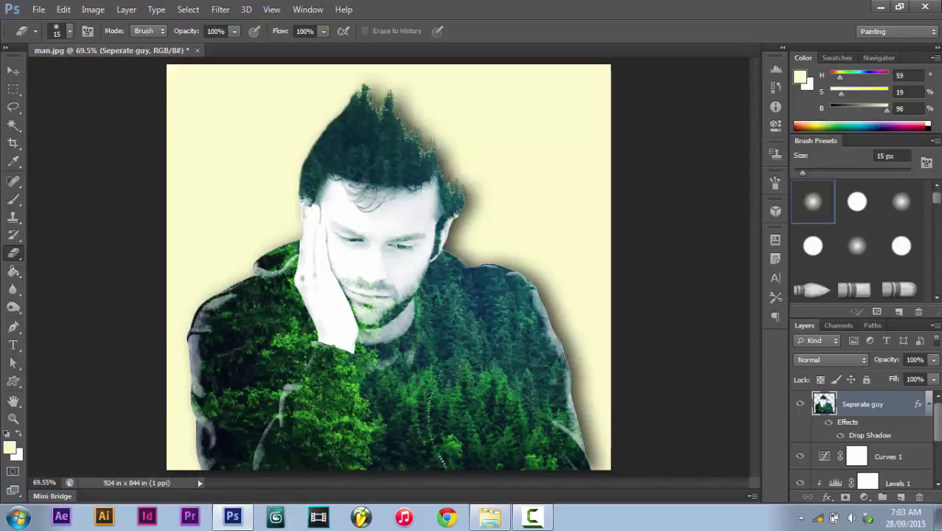
{"action": "scroll", "coordinate": [389, 154], "scroll_direction": "up", "scroll_amount": 5}
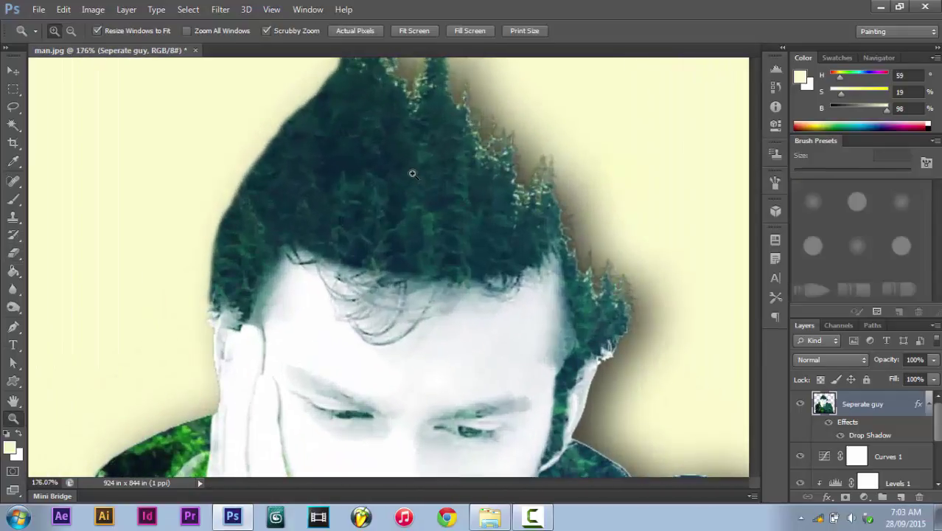
{"action": "left_click_drag", "start_coordinate": [353, 200], "coordinate": [336, 221]}
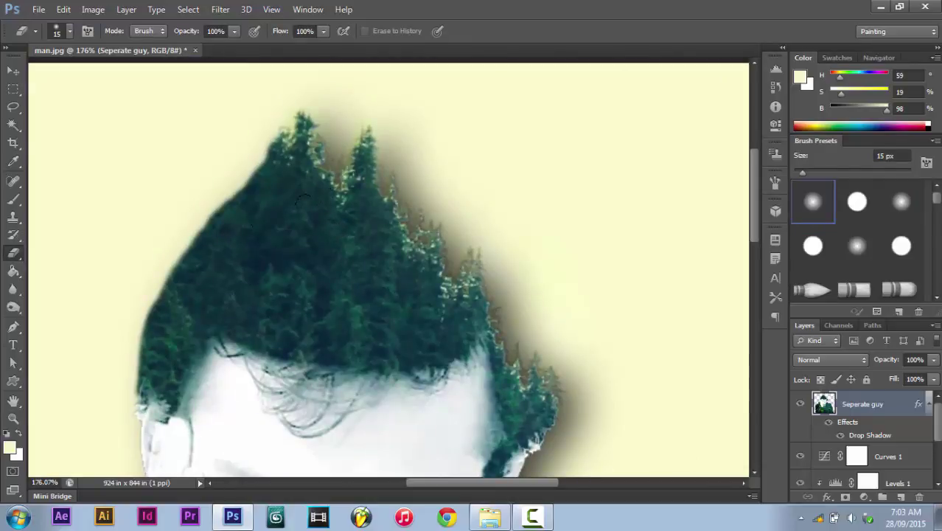
- Try softening the jagged treetop edge on the Seperate guy layer using a 13 px Blur tool at 50% strength
{"action": "left_click", "coordinate": [13, 289]}
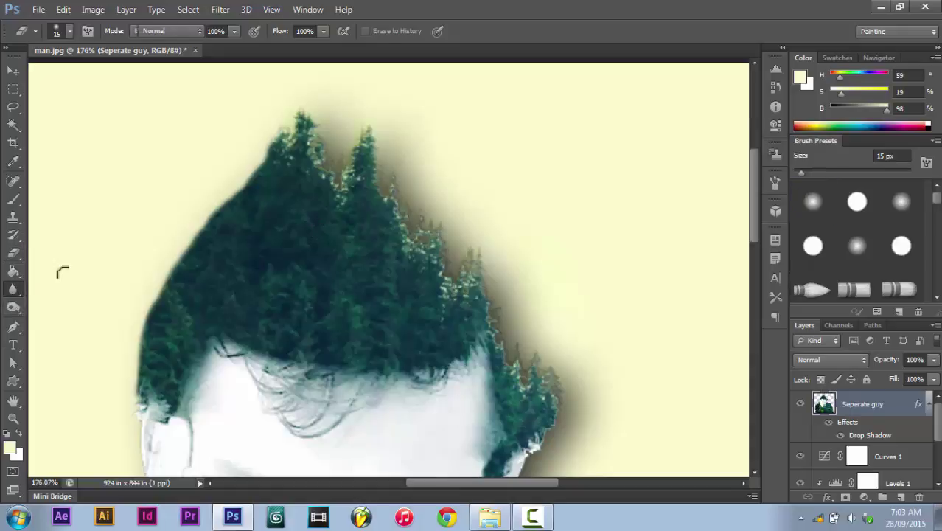
{"action": "mouse_move", "coordinate": [323, 149]}
{"action": "left_mouse_down"}
{"action": "mouse_move", "coordinate": [311, 129]}
{"action": "mouse_move", "coordinate": [312, 158]}
{"action": "mouse_move", "coordinate": [345, 192]}
{"action": "mouse_move", "coordinate": [345, 183]}
{"action": "mouse_move", "coordinate": [342, 197]}
{"action": "mouse_move", "coordinate": [370, 134]}
{"action": "mouse_move", "coordinate": [359, 156]}
{"action": "mouse_move", "coordinate": [364, 180]}
{"action": "mouse_move", "coordinate": [375, 195]}
{"action": "mouse_move", "coordinate": [399, 179]}
{"action": "mouse_move", "coordinate": [407, 252]}
{"action": "mouse_move", "coordinate": [428, 242]}
{"action": "mouse_move", "coordinate": [436, 249]}
{"action": "mouse_move", "coordinate": [456, 293]}
{"action": "mouse_move", "coordinate": [465, 262]}
{"action": "mouse_move", "coordinate": [483, 247]}
{"action": "mouse_move", "coordinate": [470, 273]}
{"action": "mouse_move", "coordinate": [495, 342]}
{"action": "mouse_move", "coordinate": [521, 388]}
{"action": "mouse_move", "coordinate": [530, 373]}
{"action": "mouse_move", "coordinate": [557, 388]}
{"action": "left_mouse_up"}
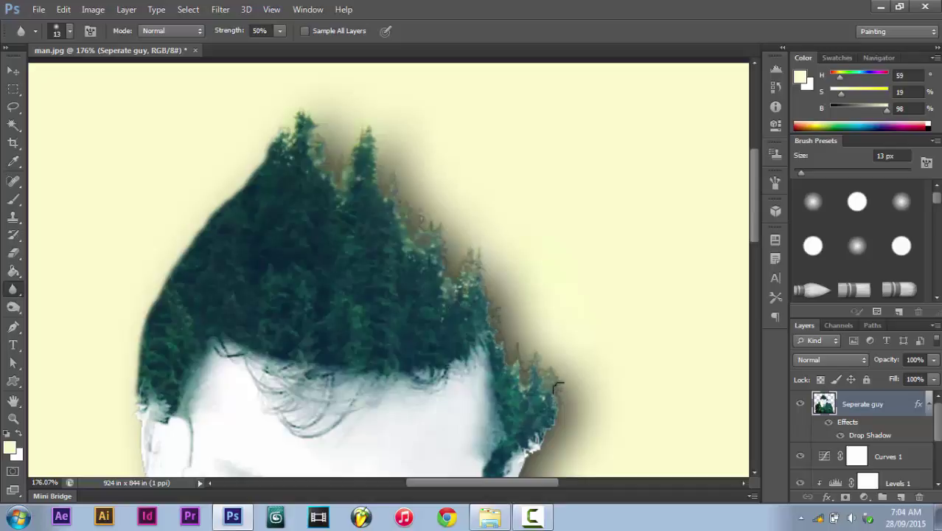
{"action": "mouse_move", "coordinate": [325, 162]}
{"action": "left_mouse_down"}
{"action": "mouse_move", "coordinate": [279, 148]}
{"action": "mouse_move", "coordinate": [289, 132]}
{"action": "mouse_move", "coordinate": [314, 139]}
{"action": "mouse_move", "coordinate": [323, 166]}
{"action": "mouse_move", "coordinate": [368, 126]}
{"action": "mouse_move", "coordinate": [402, 212]}
{"action": "mouse_move", "coordinate": [428, 227]}
{"action": "mouse_move", "coordinate": [440, 260]}
{"action": "mouse_move", "coordinate": [463, 271]}
{"action": "mouse_move", "coordinate": [486, 264]}
{"action": "mouse_move", "coordinate": [486, 317]}
{"action": "mouse_move", "coordinate": [546, 383]}
{"action": "mouse_move", "coordinate": [554, 430]}
{"action": "left_mouse_up"}
{"action": "key", "text": "ctrl+0"}
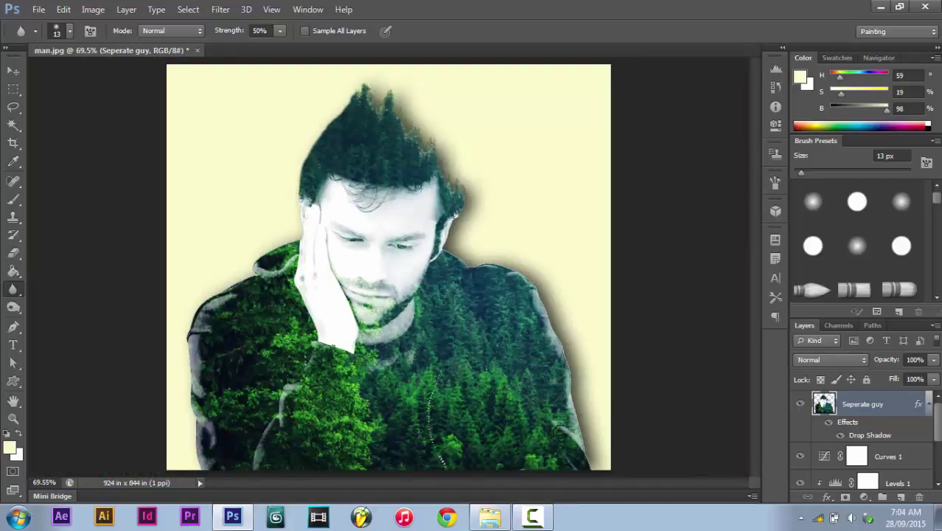
- Remove the treetop blur strokes by deleting the first Blur Tool history state and everything following it
{"action": "left_click", "coordinate": [774, 89]}
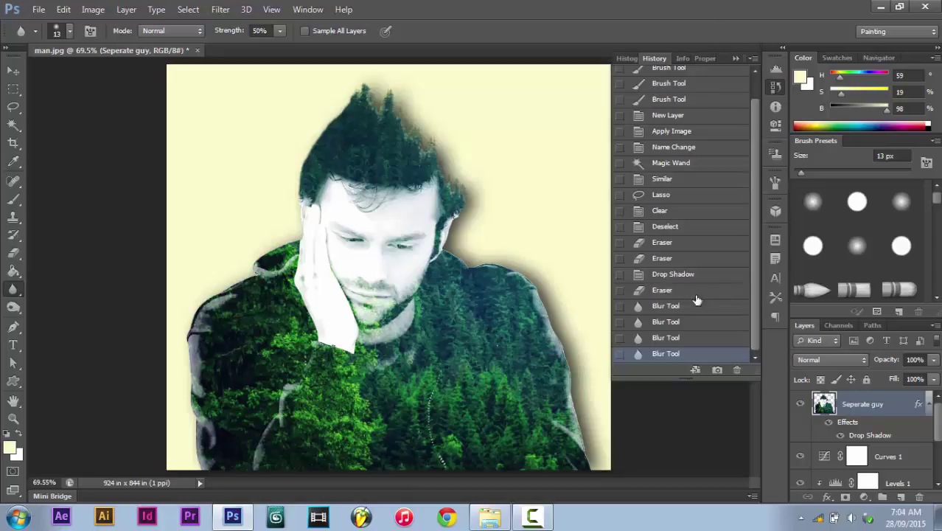
{"action": "left_click", "coordinate": [685, 308]}
{"action": "left_click", "coordinate": [736, 370]}
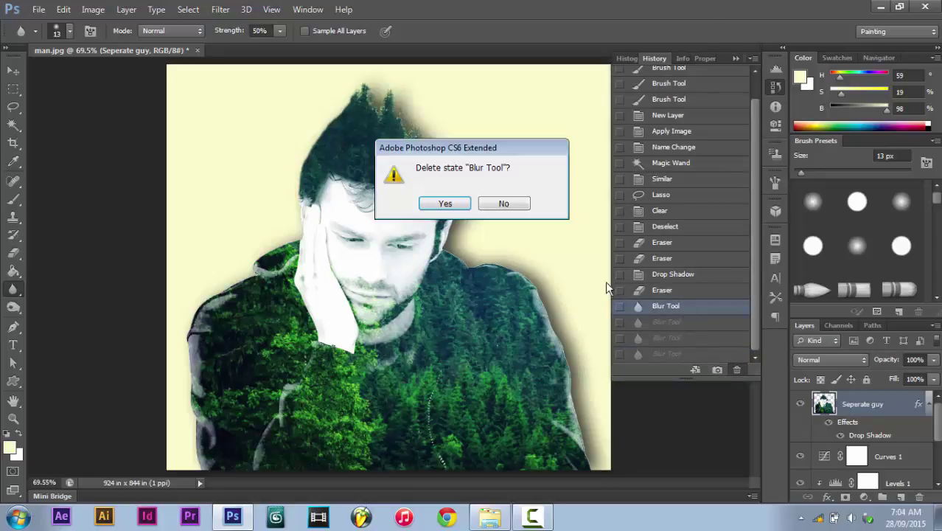
{"action": "left_click", "coordinate": [464, 210]}
{"action": "left_click", "coordinate": [735, 57]}
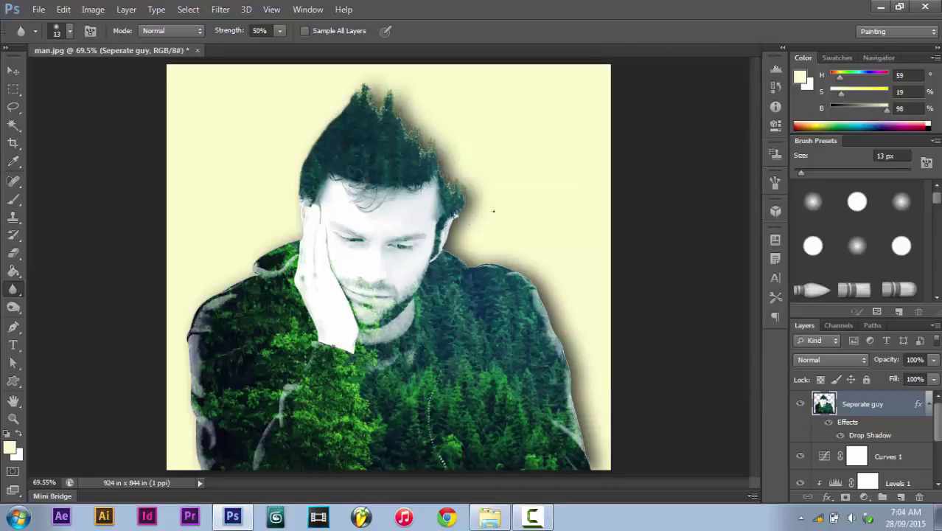